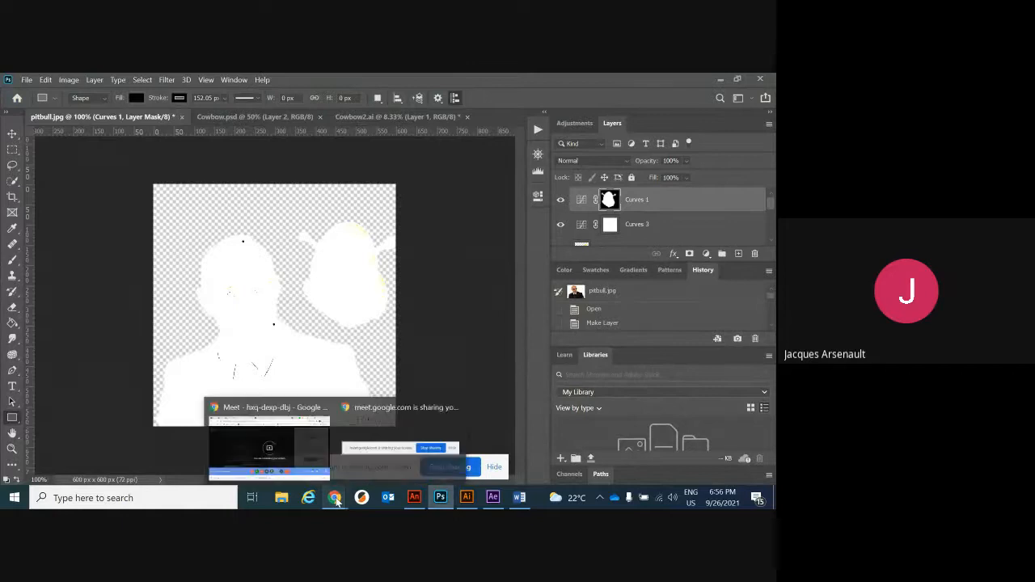
Step: Switch to Chrome and review the image search results for negative space images, cat silhouette, cat images and Lebron dribble
left_click(322, 444)
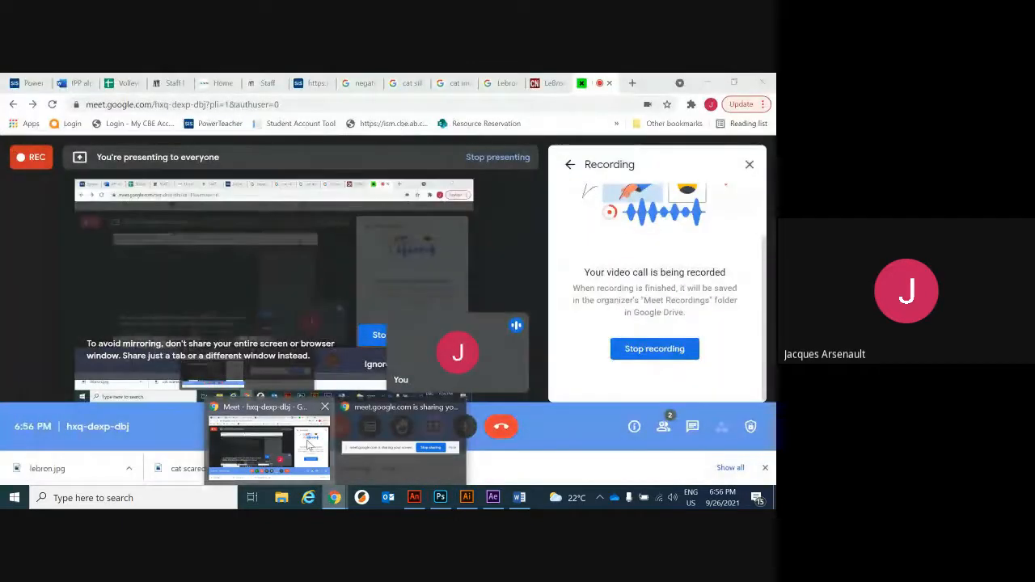
left_click(454, 84)
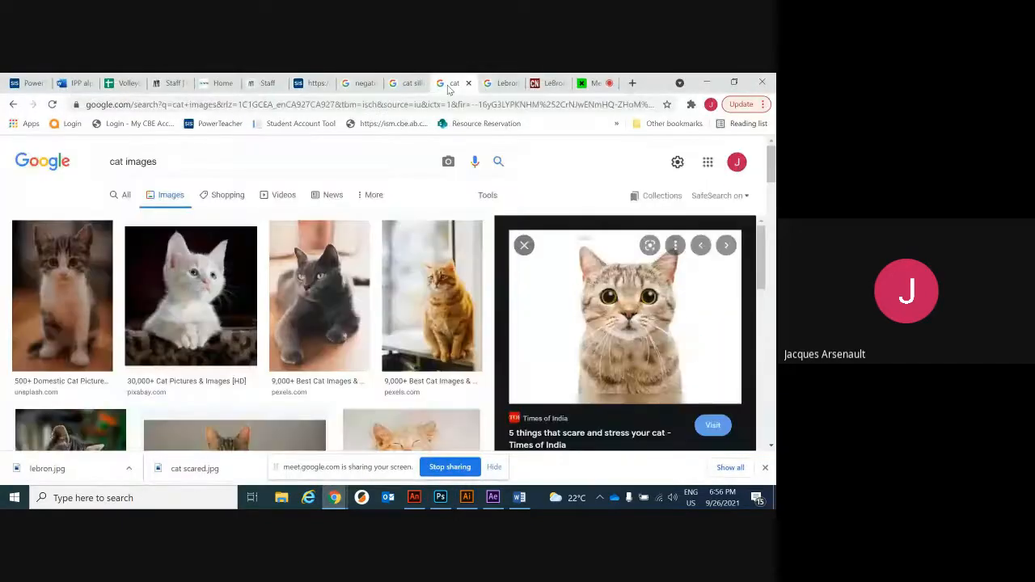
left_click(402, 84)
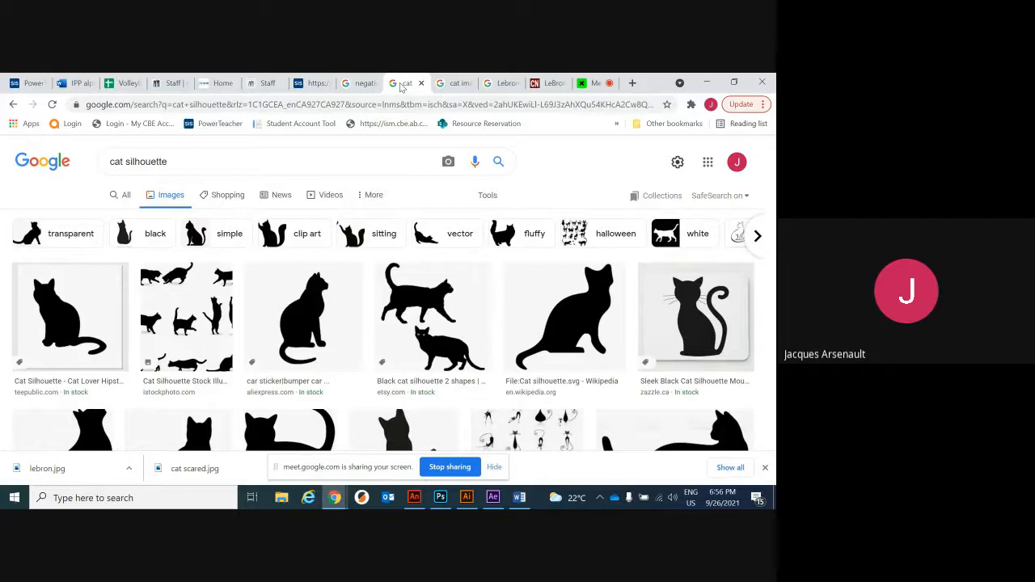
left_click(358, 88)
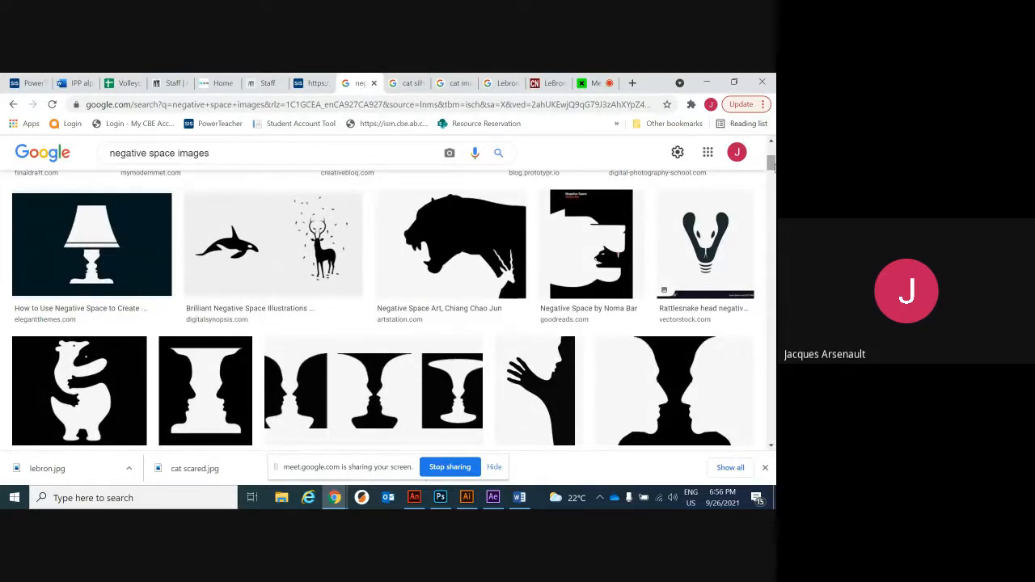
left_click_drag(772, 165, 772, 213)
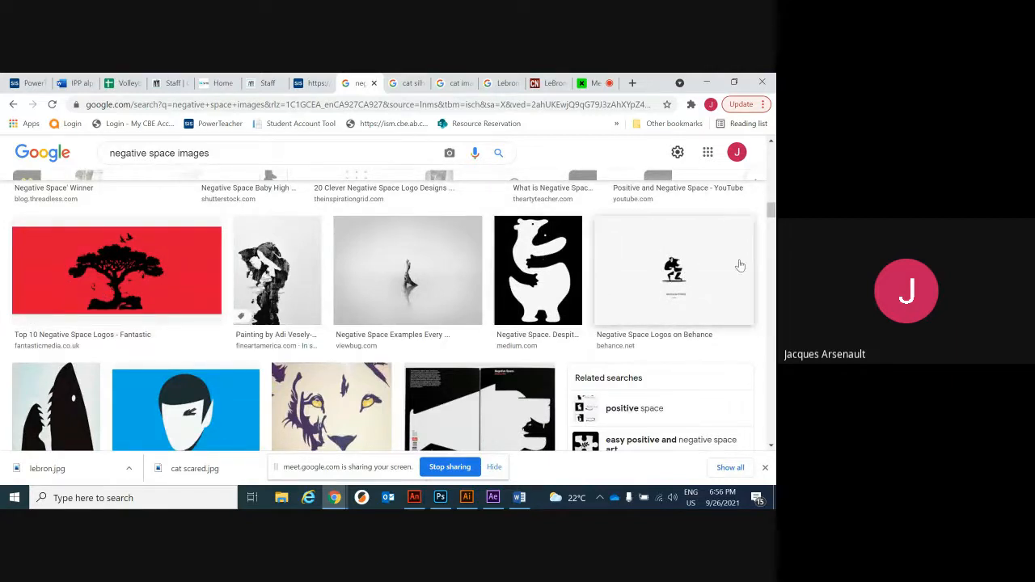
scroll(739, 266, "down", 1)
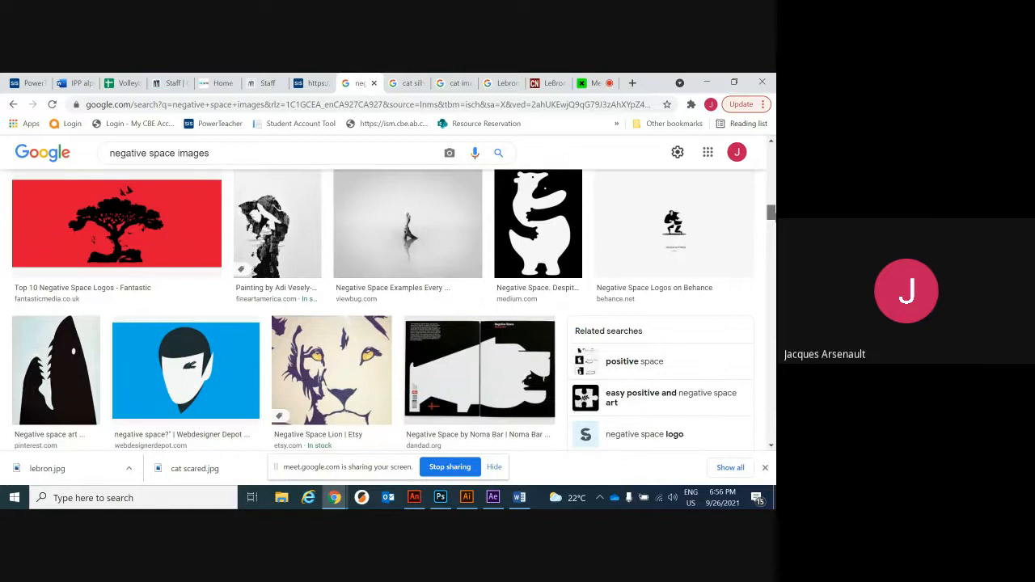
scroll(110, 344, "down", 2)
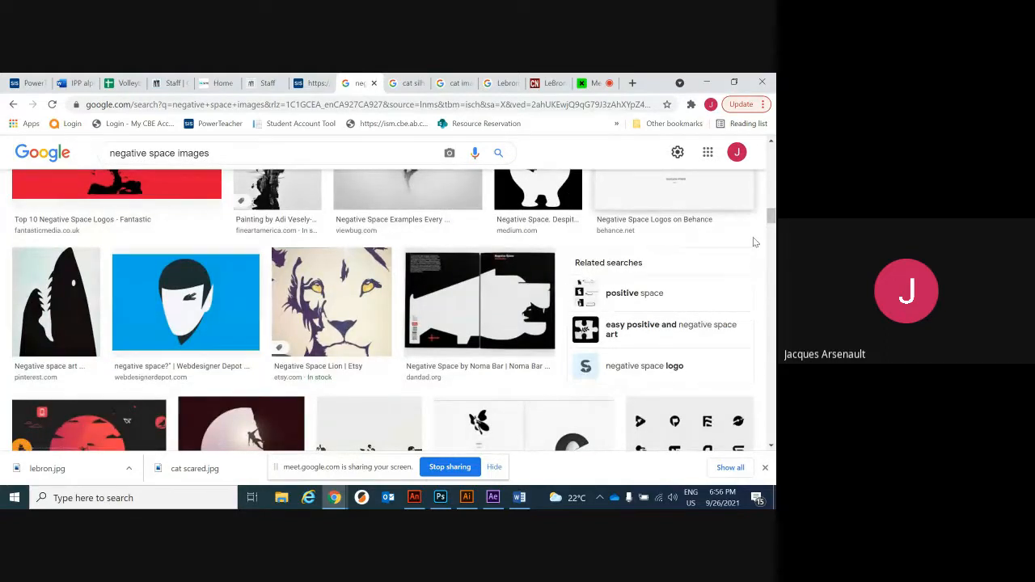
left_click(406, 89)
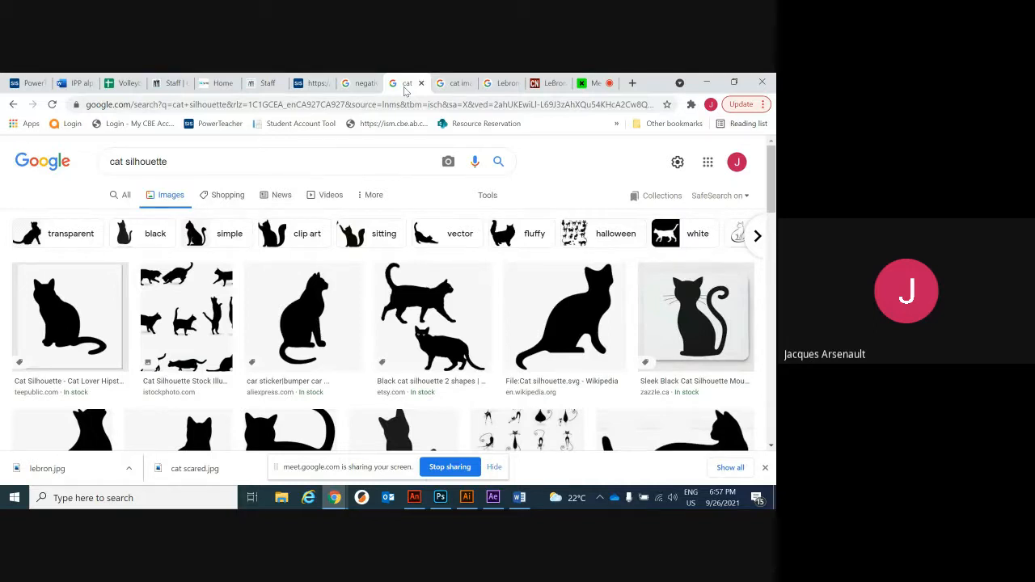
left_click(459, 85)
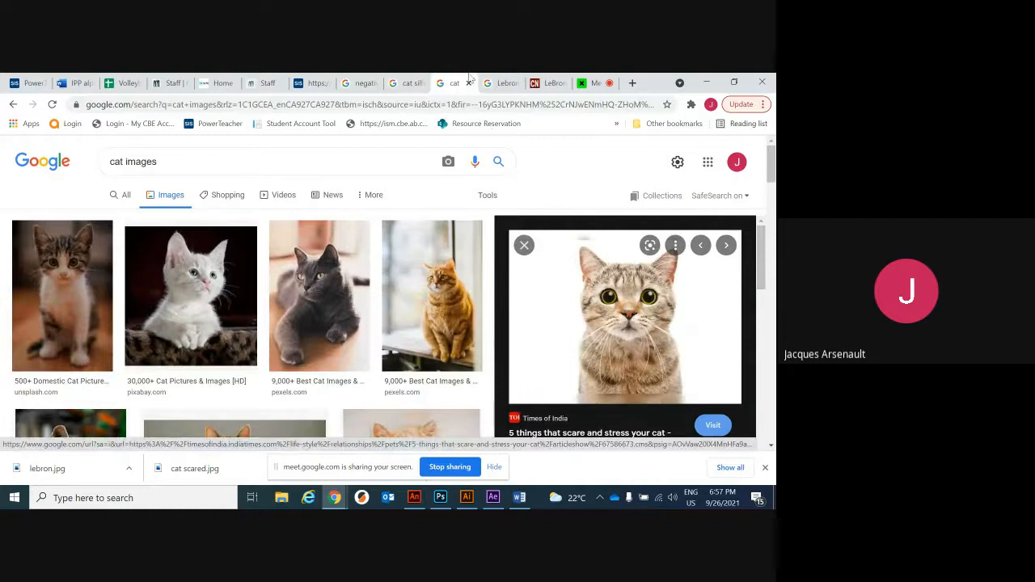
left_click(498, 83)
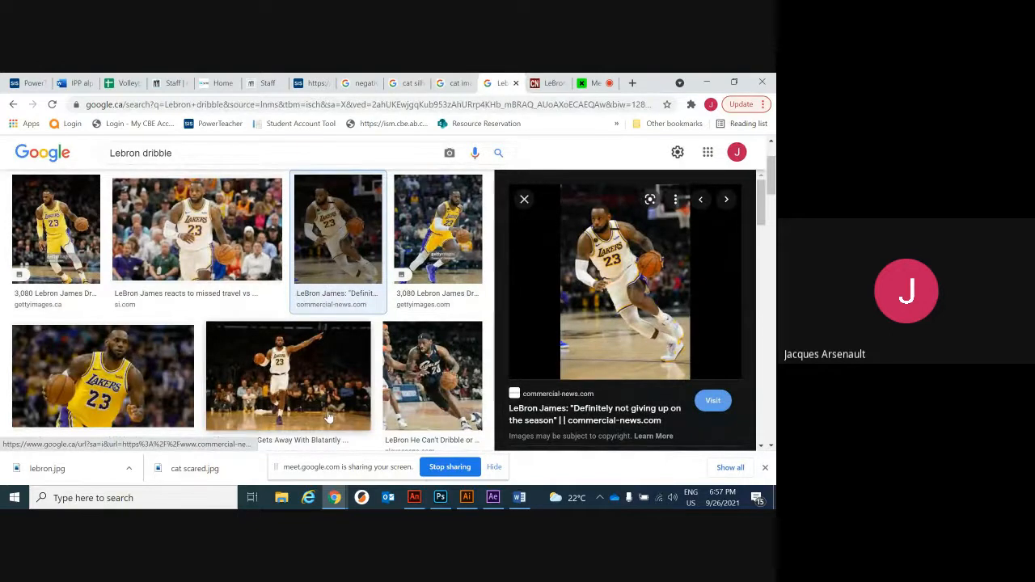
Step: Switch to Photoshop and open the cat scared image from the Downloads folder
left_click(440, 499)
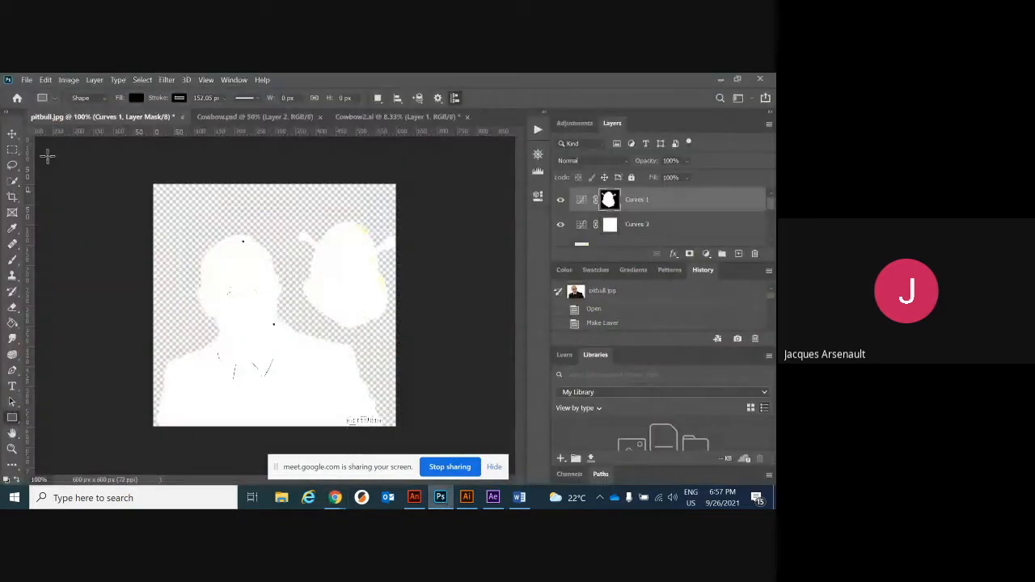
left_click(26, 80)
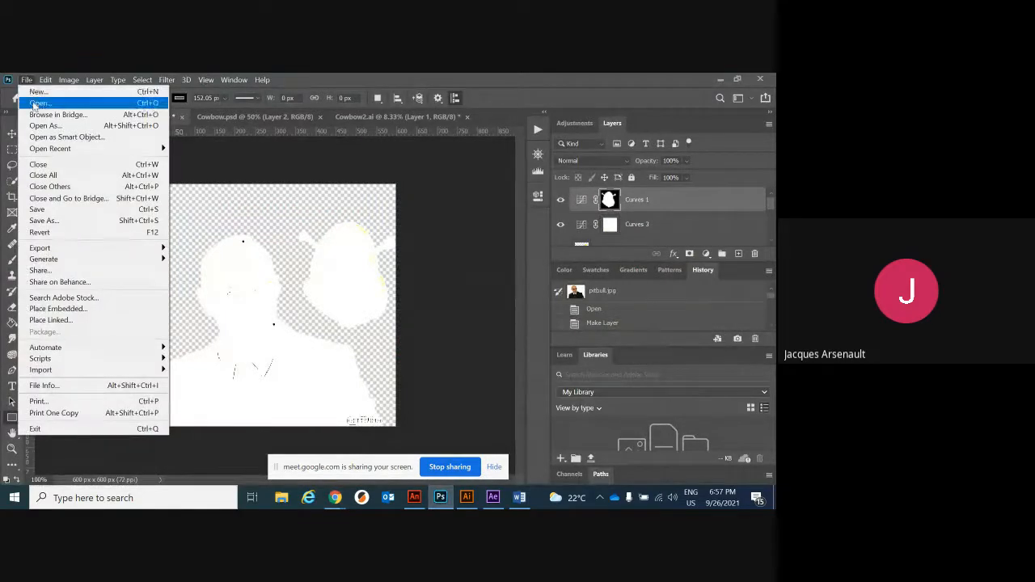
left_click(34, 106)
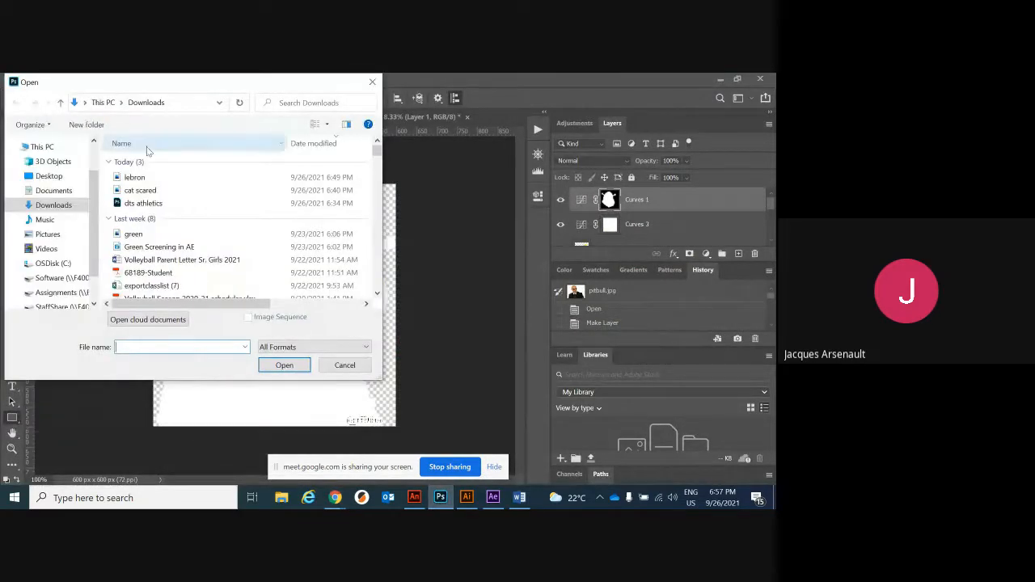
left_click(146, 195)
double_click(148, 196)
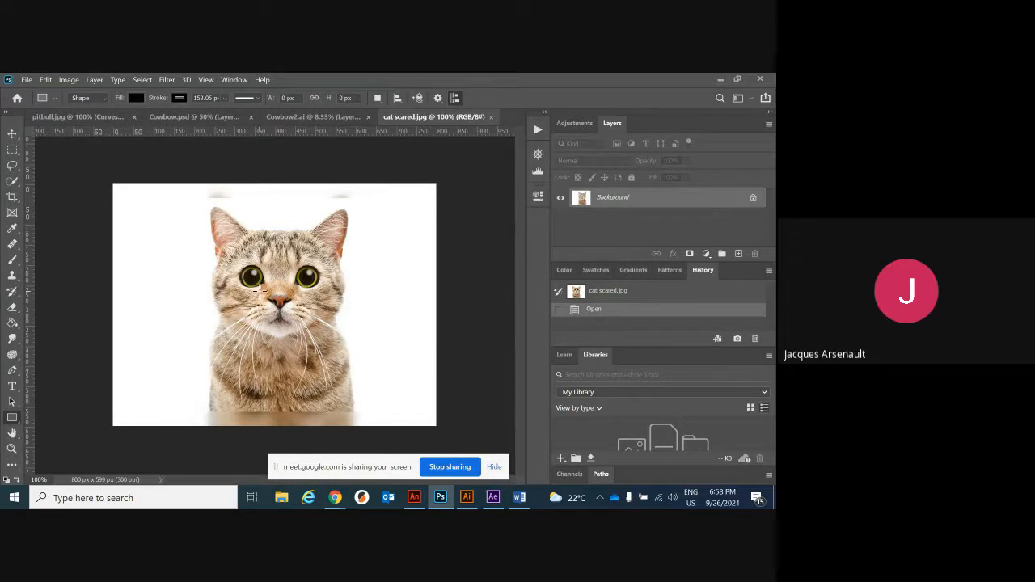
Step: Unlock the cat photo's Background layer to turn it into a normal layer
left_click(12, 135)
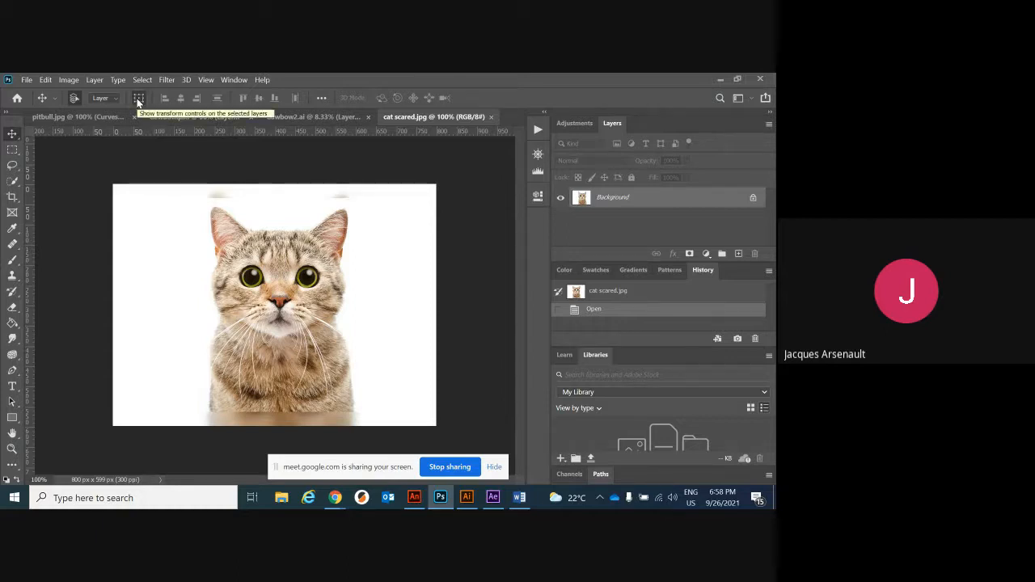
left_click(312, 306)
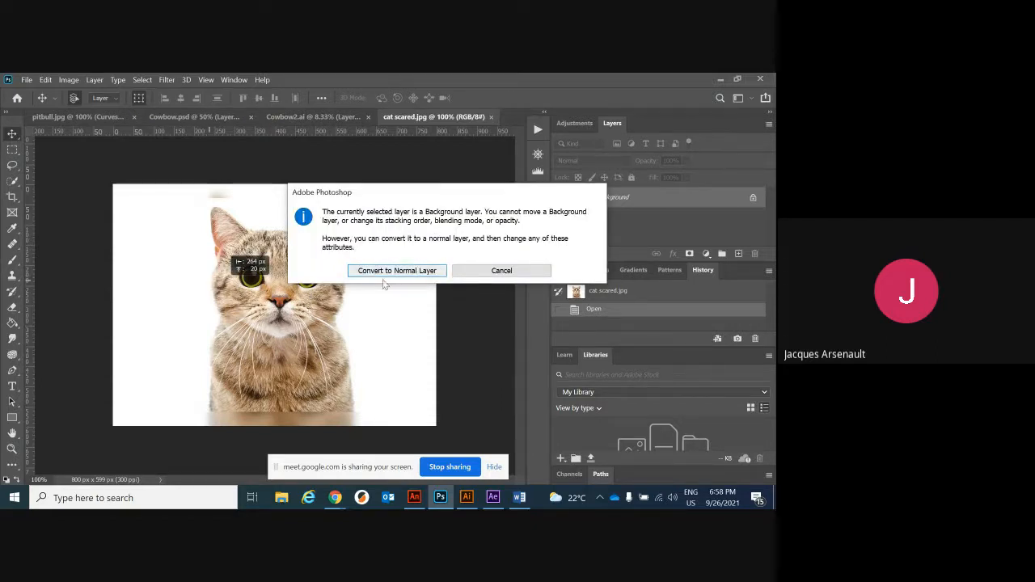
left_click(500, 271)
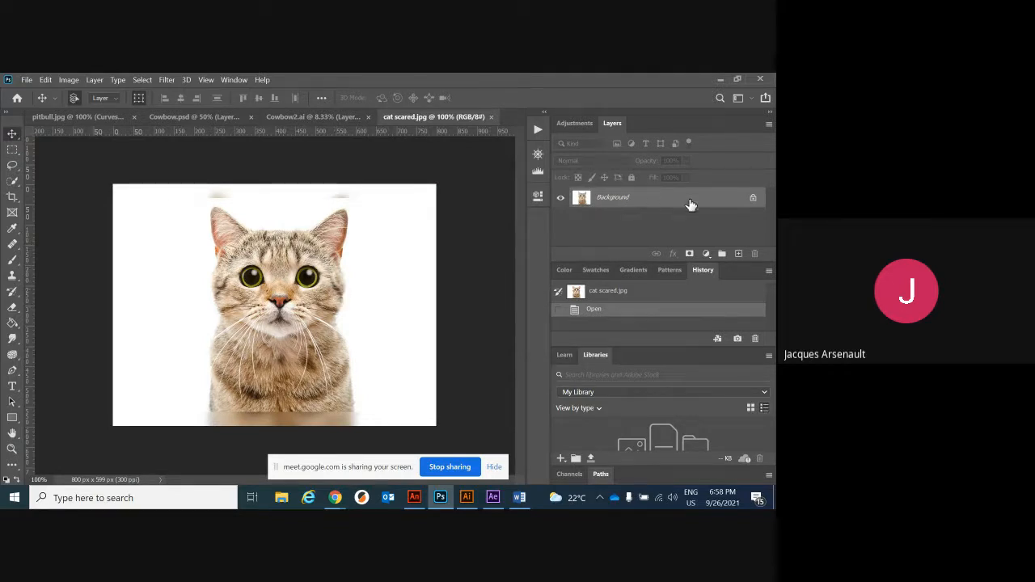
left_click(754, 199)
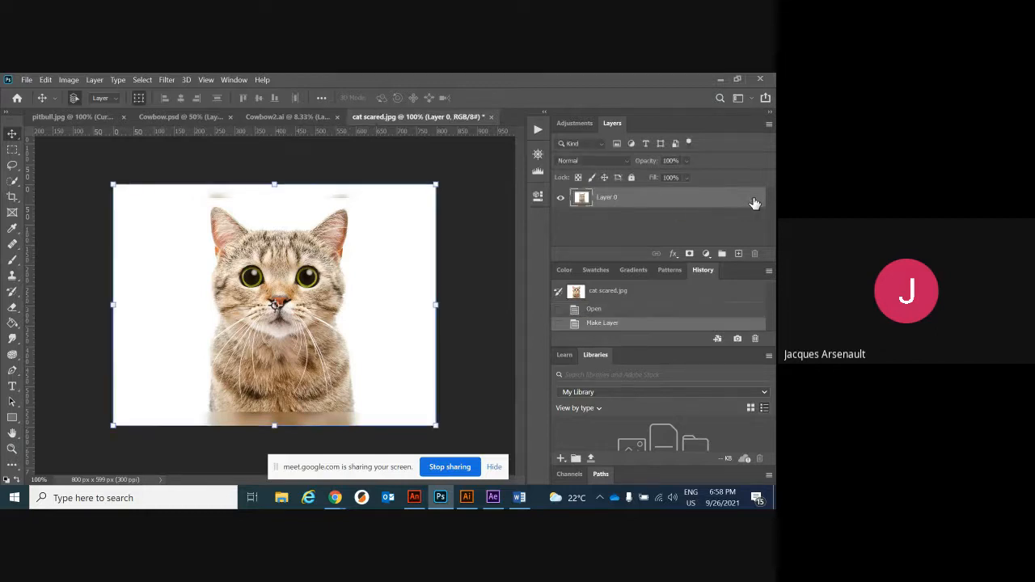
Step: Duplicate Layer 0 as Layer 0 copy and hide the original layer
right_click(609, 199)
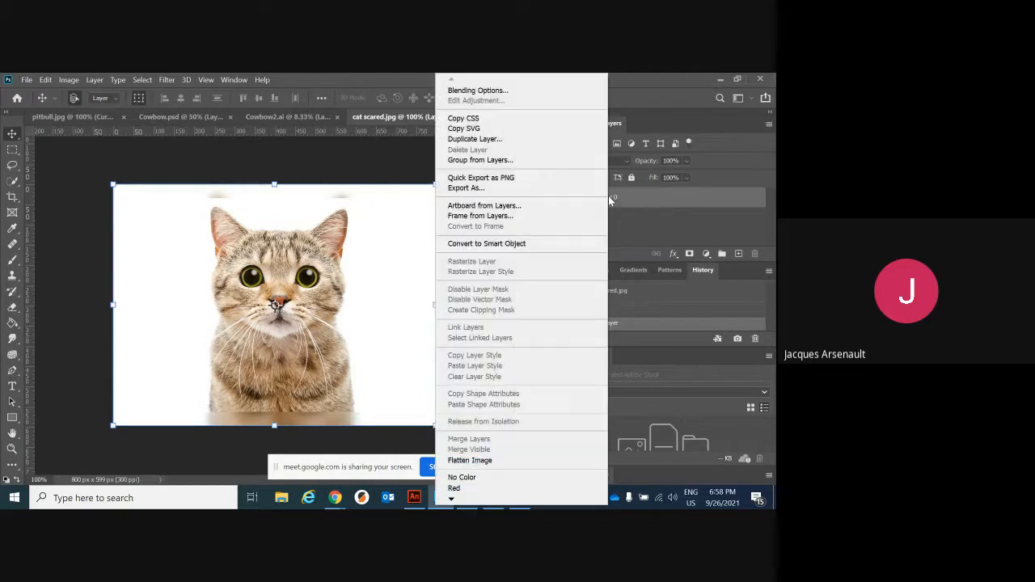
left_click(533, 145)
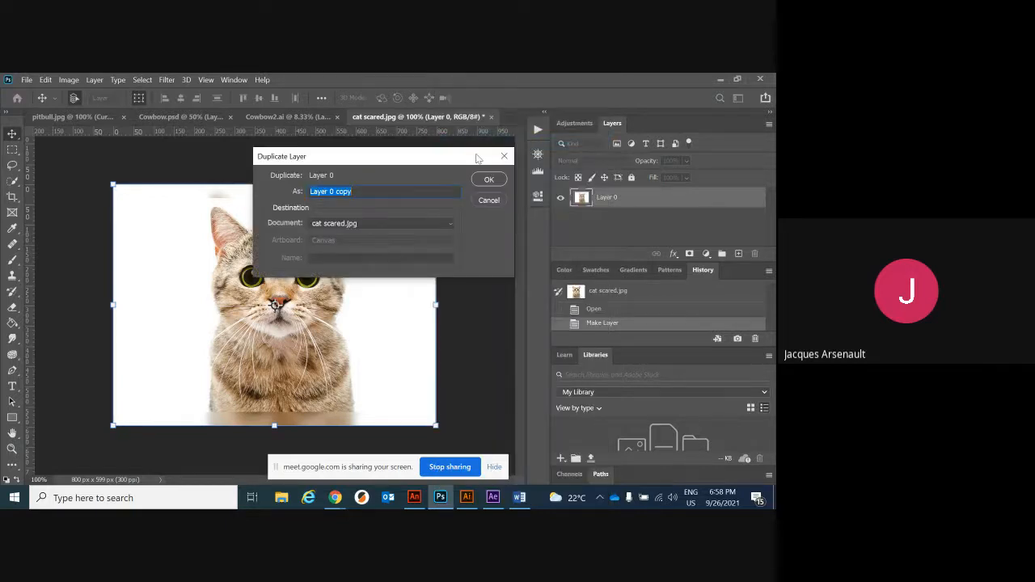
left_click(486, 180)
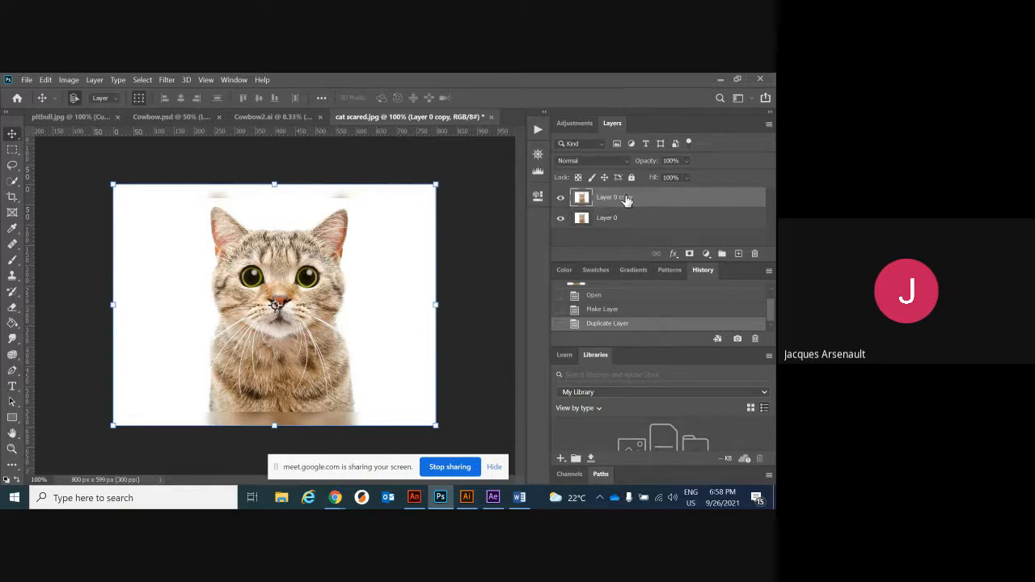
left_click(560, 220)
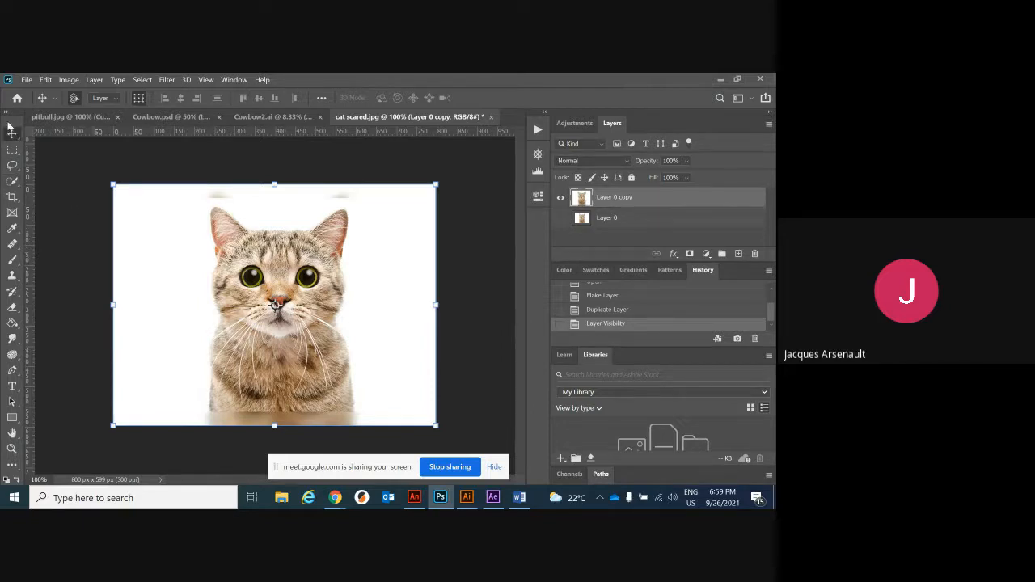
Step: Select the white background around the cat with the Magic Wand at a tolerance of 70
left_click(13, 185)
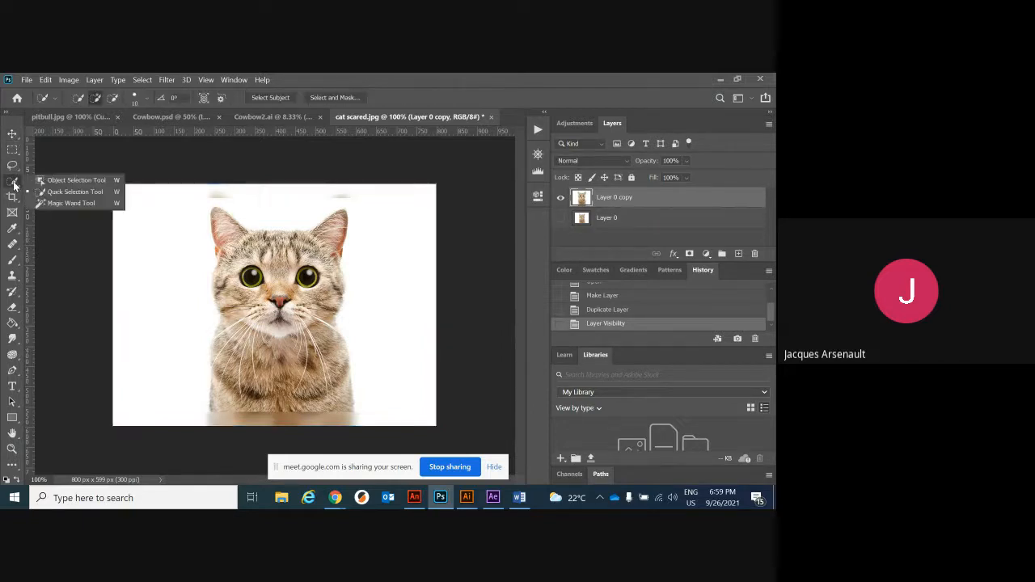
left_click(75, 203)
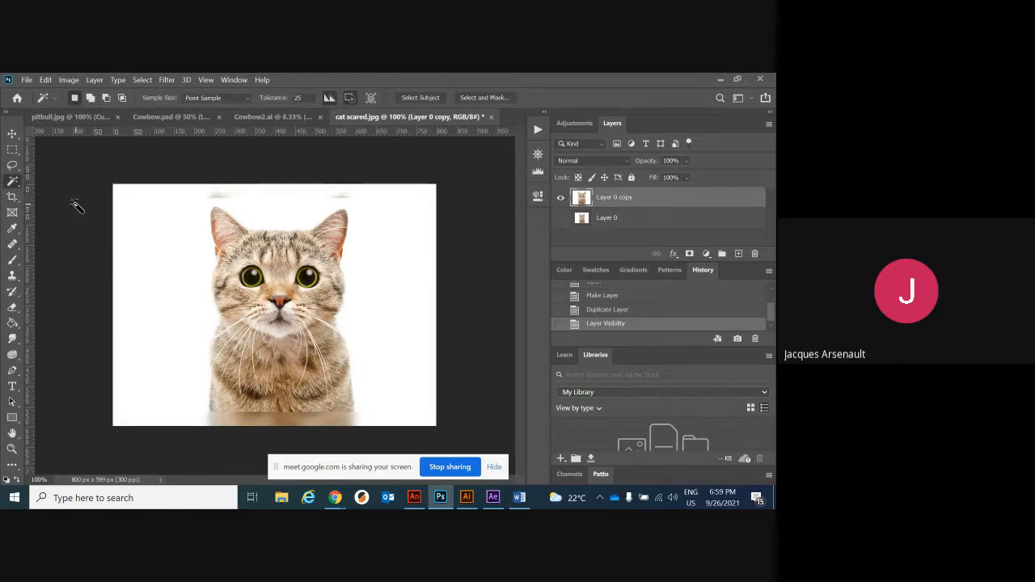
left_click(304, 100)
type("70")
left_click(366, 340)
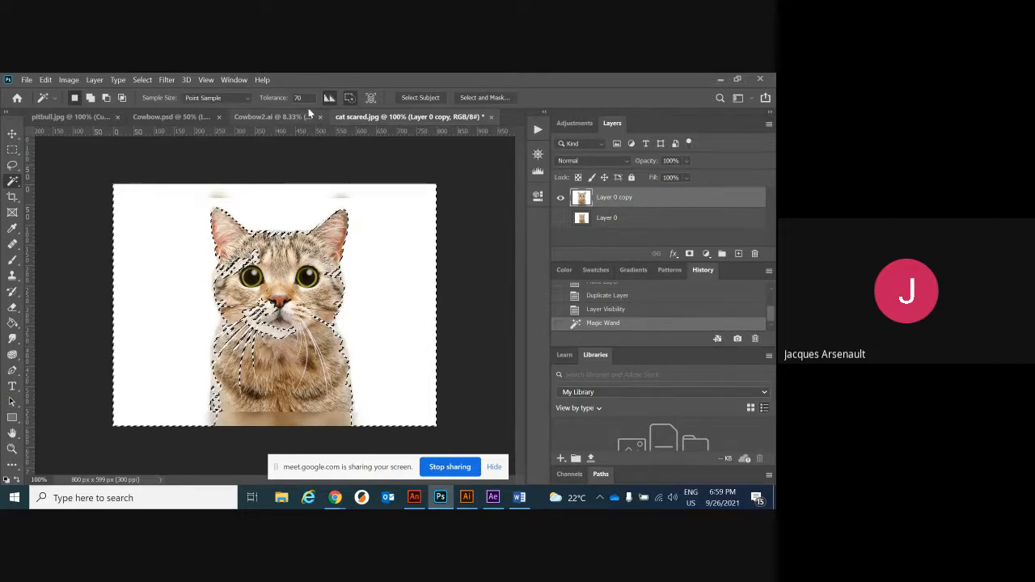
Step: Discard the selection and try selecting the white background again with the Magic Wand tolerance at 50
left_click(278, 98)
type("50")
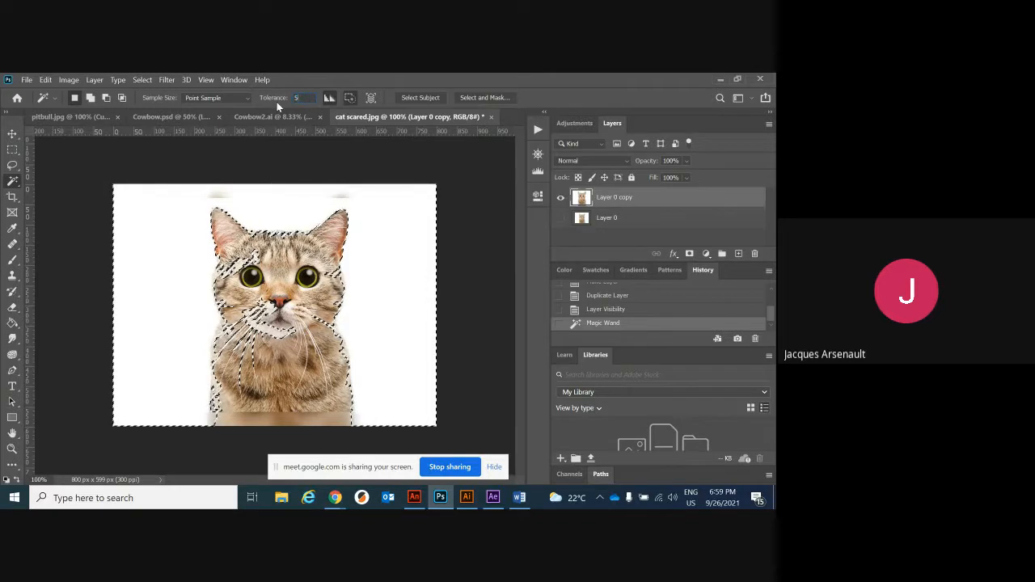
key("ctrl+d")
left_click(366, 258)
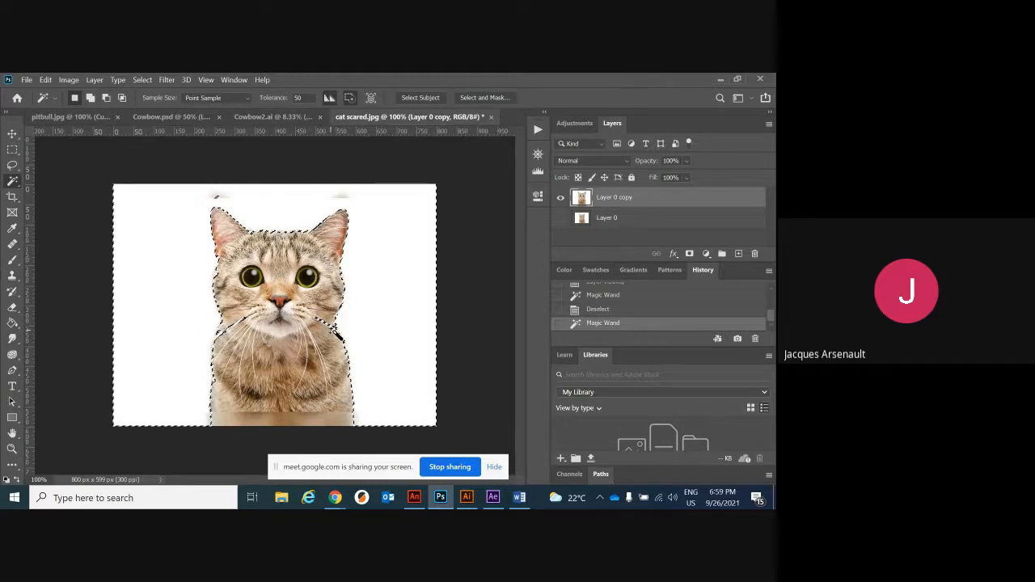
Step: Reselect the white background with the Magic Wand at a tolerance of 25 and delete it from Layer 0 copy
left_click(271, 98)
type("25")
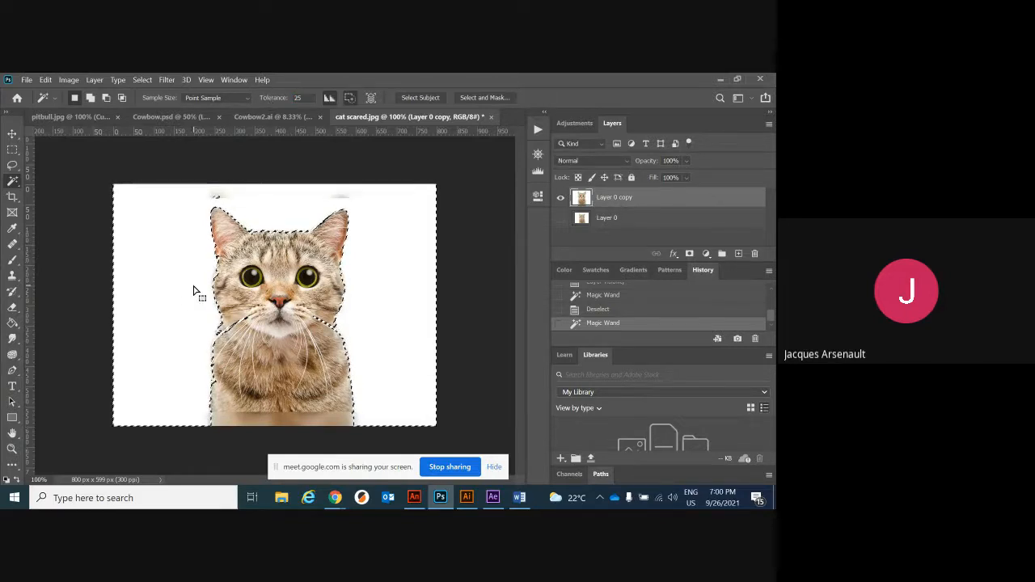
left_click(169, 319)
left_click(163, 319)
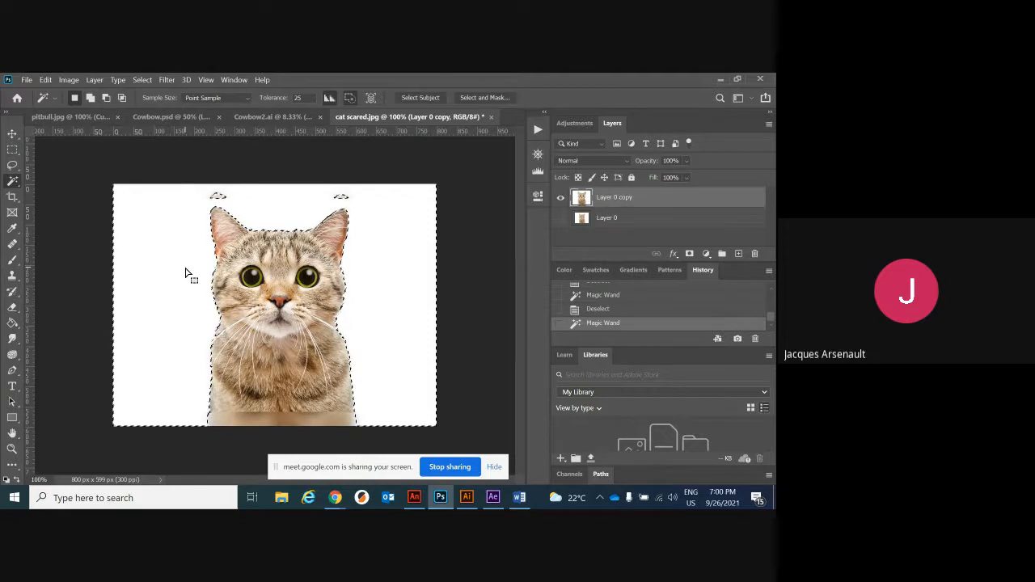
key("Delete")
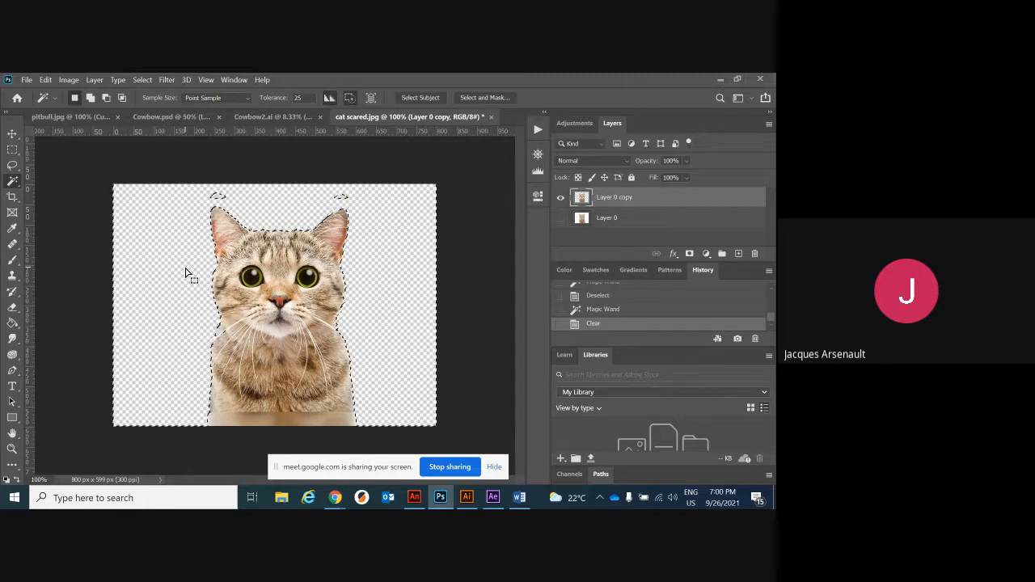
Step: Show the original Layer 0 briefly to compare it with the cut-out cat, and hide it again
left_click(560, 218)
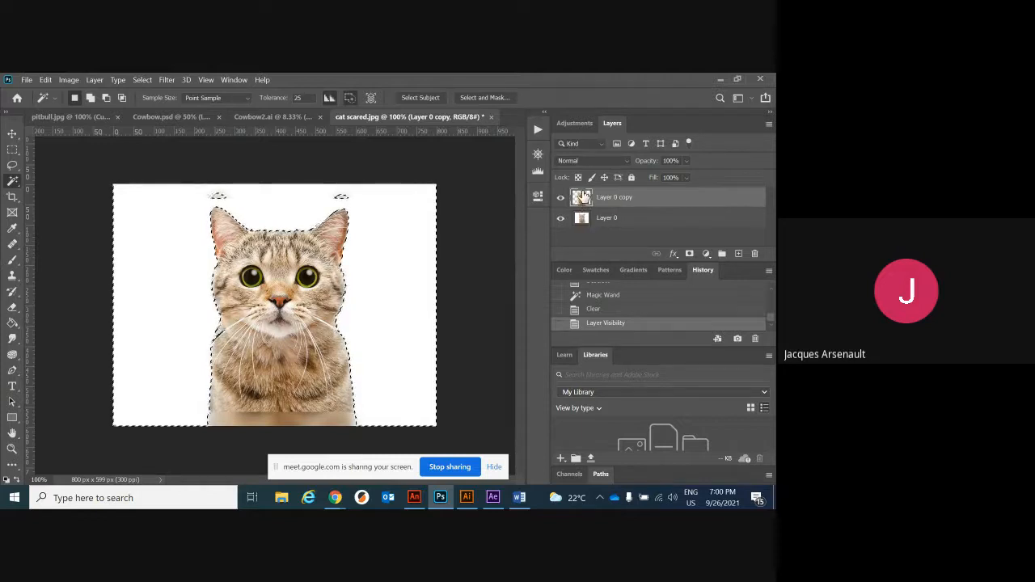
left_click(560, 218)
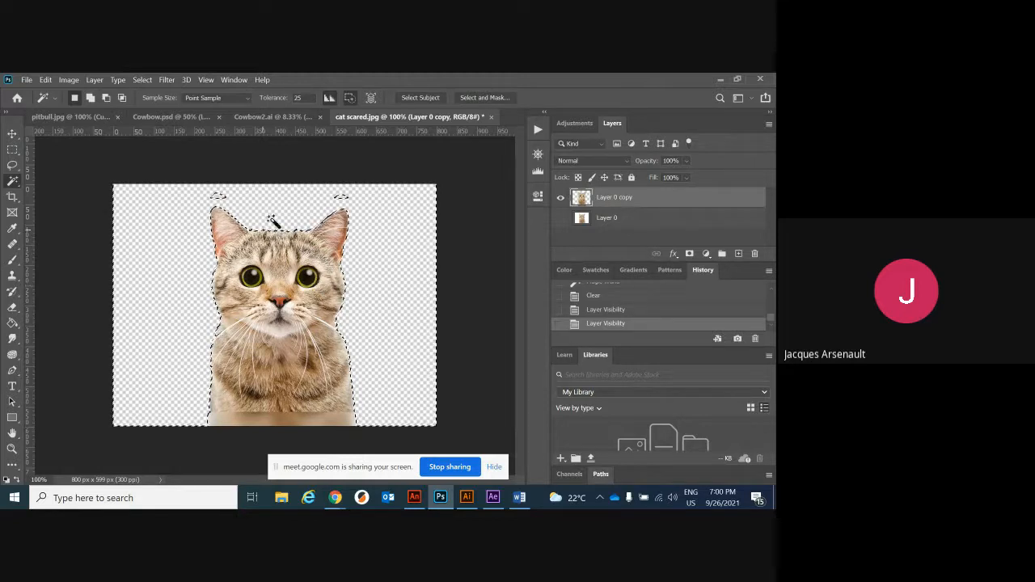
left_click(47, 80)
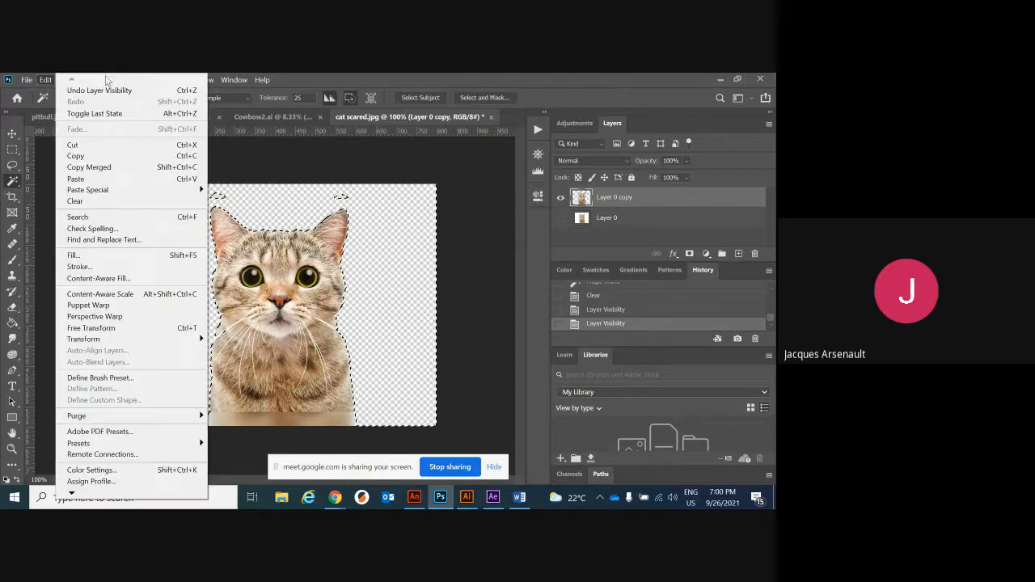
left_click(233, 80)
left_click(142, 80)
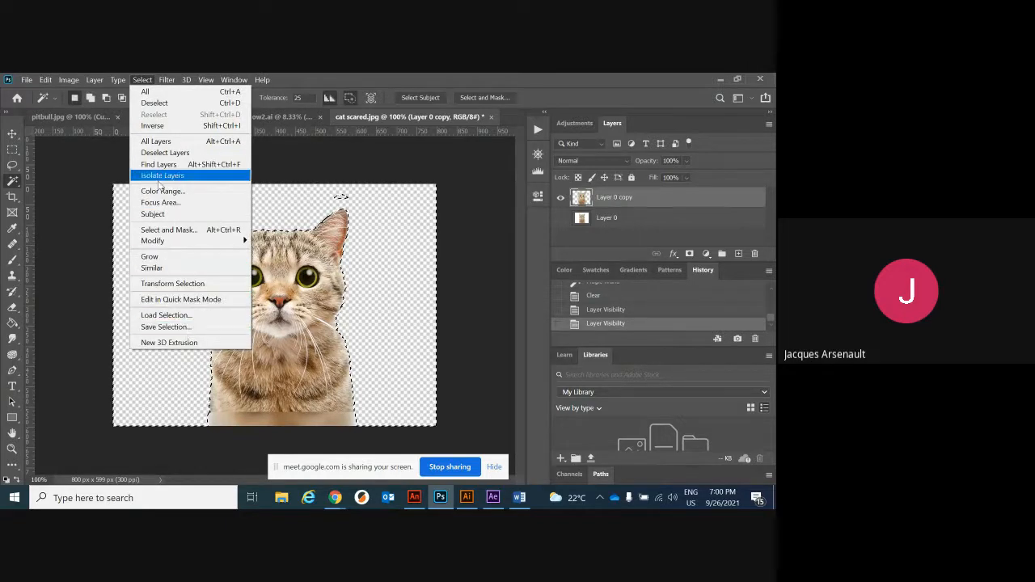
left_click(124, 88)
left_click(95, 80)
mouse_move(73, 81)
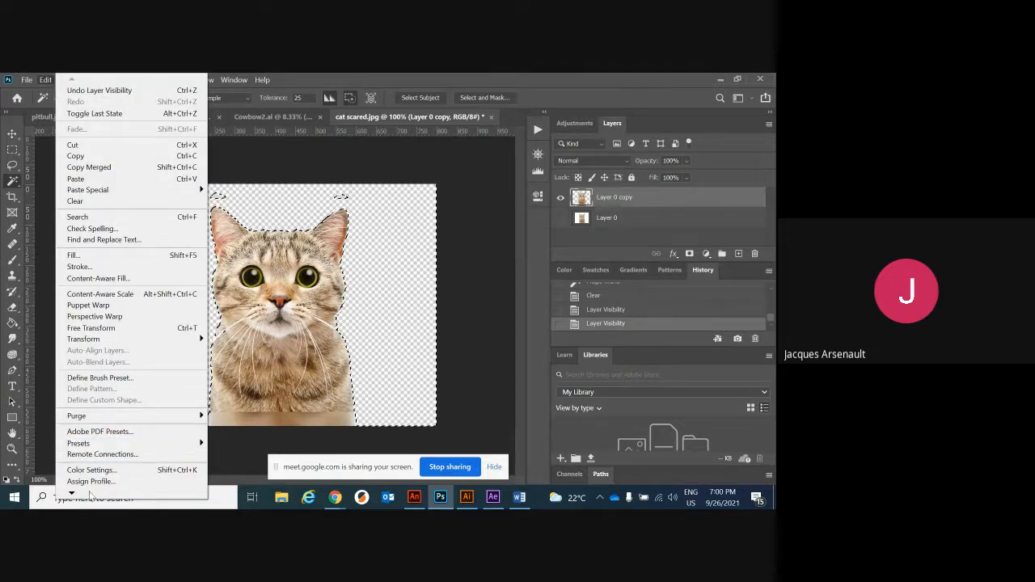
mouse_move(72, 495)
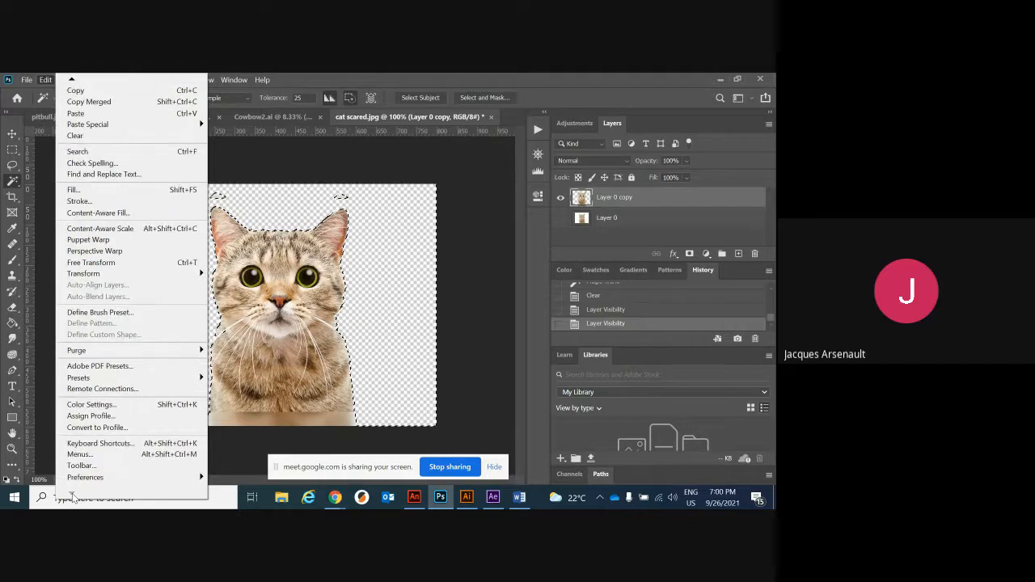
left_click(280, 163)
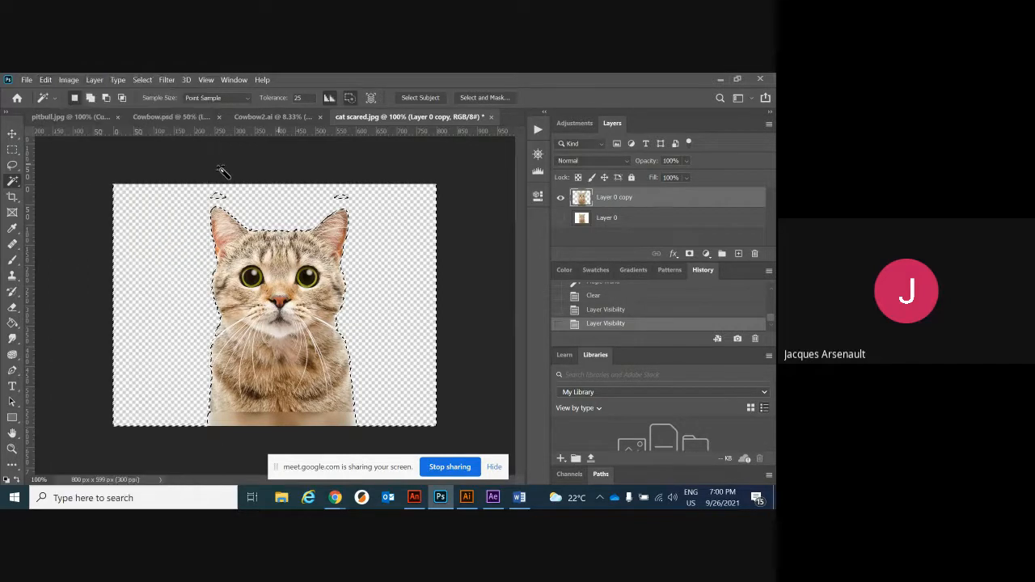
Step: Deselect the background selection around the cat on Layer 0 copy
left_click(144, 79)
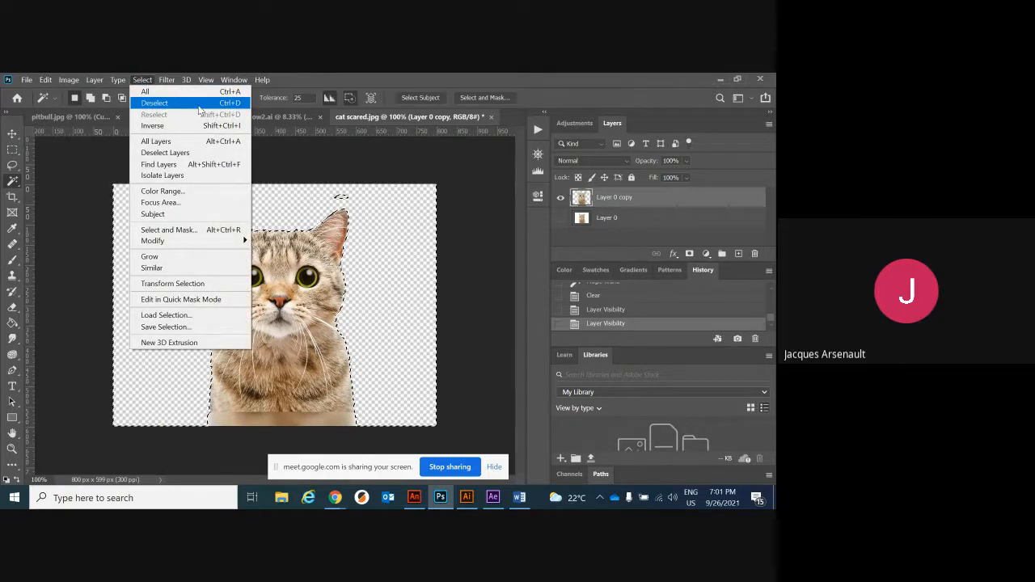
left_click(419, 239)
left_click(420, 238)
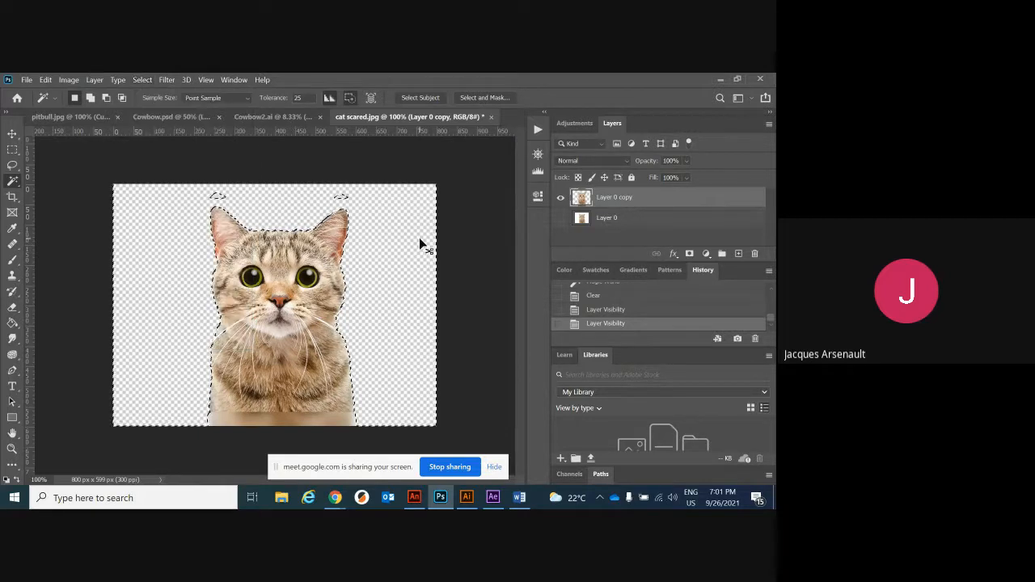
key("ctrl+d")
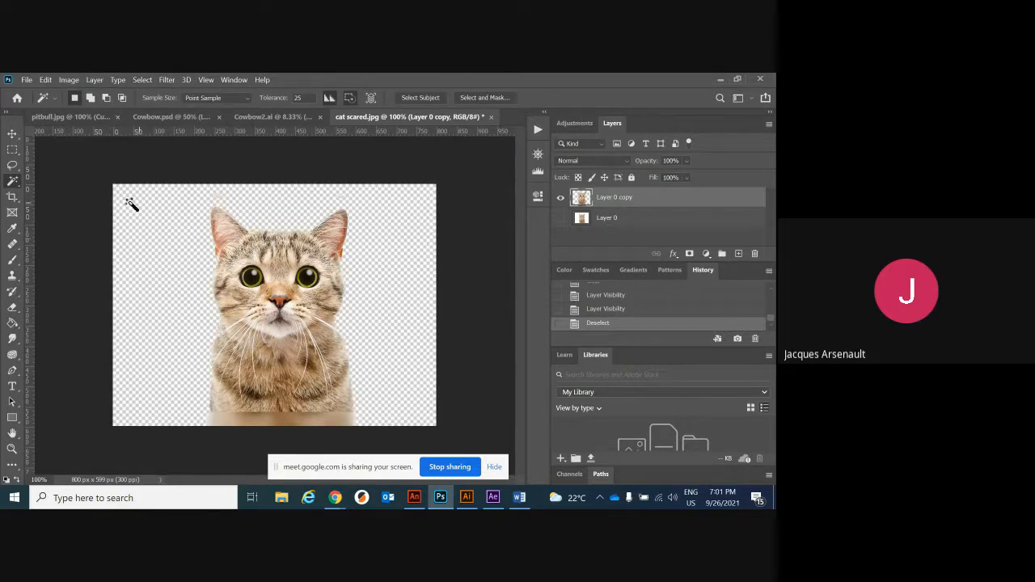
Step: Erase along the upper edge of Layer 0 copy above the cat's ears to clean up leftover background
left_click(12, 308)
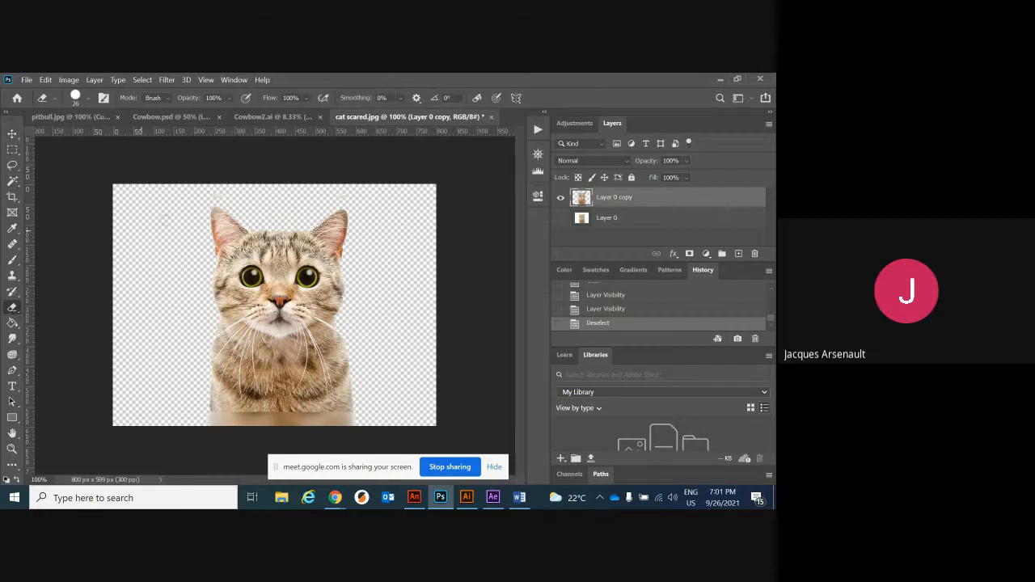
left_click_drag(198, 183, 314, 183)
left_click(352, 188)
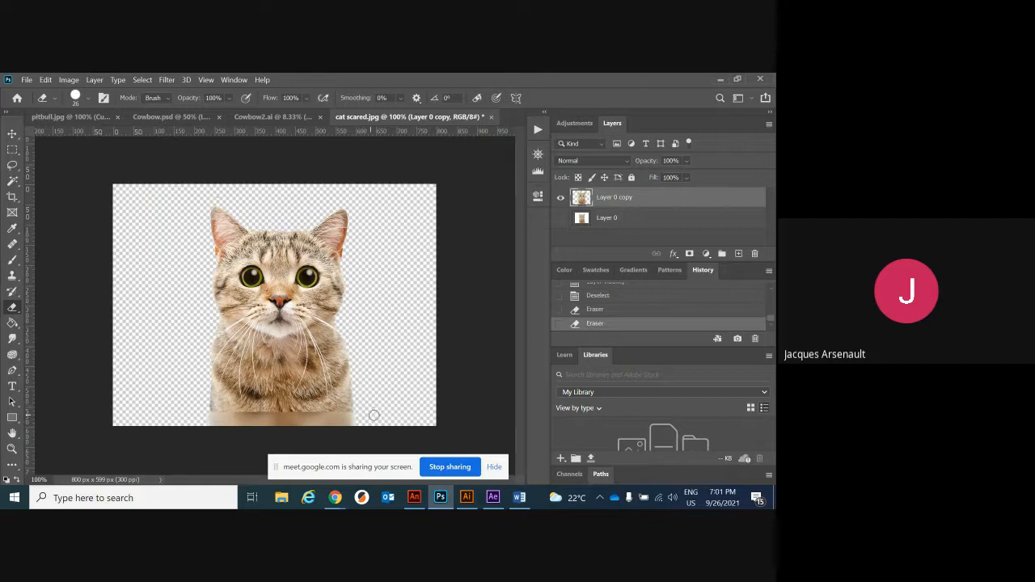
Step: Delete everything outside a rectangular marquee around the cat, including the blurred strip beneath it, by inverting the selection, and deselect
left_click(13, 151)
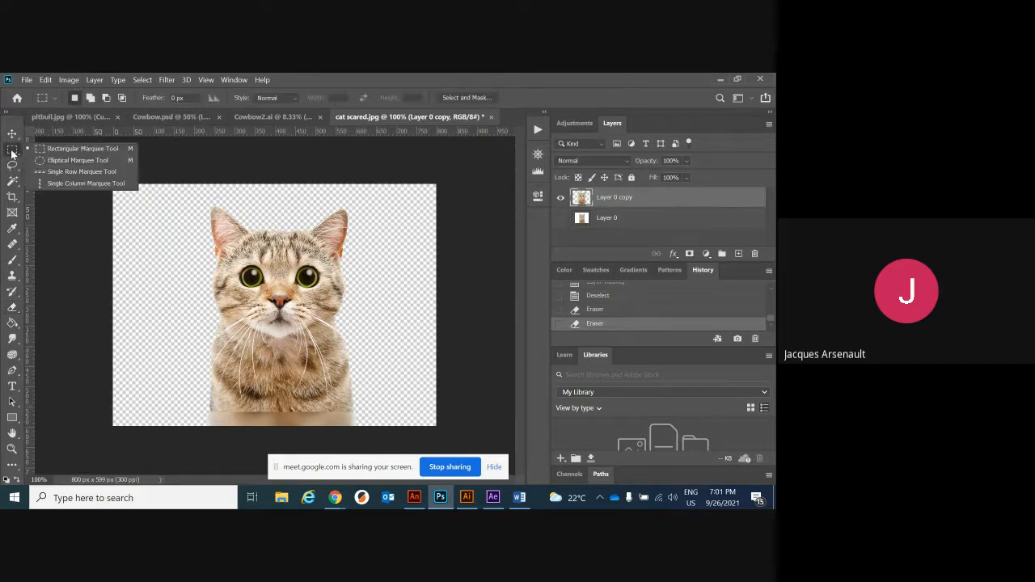
left_click(62, 149)
left_click_drag(189, 195, 368, 412)
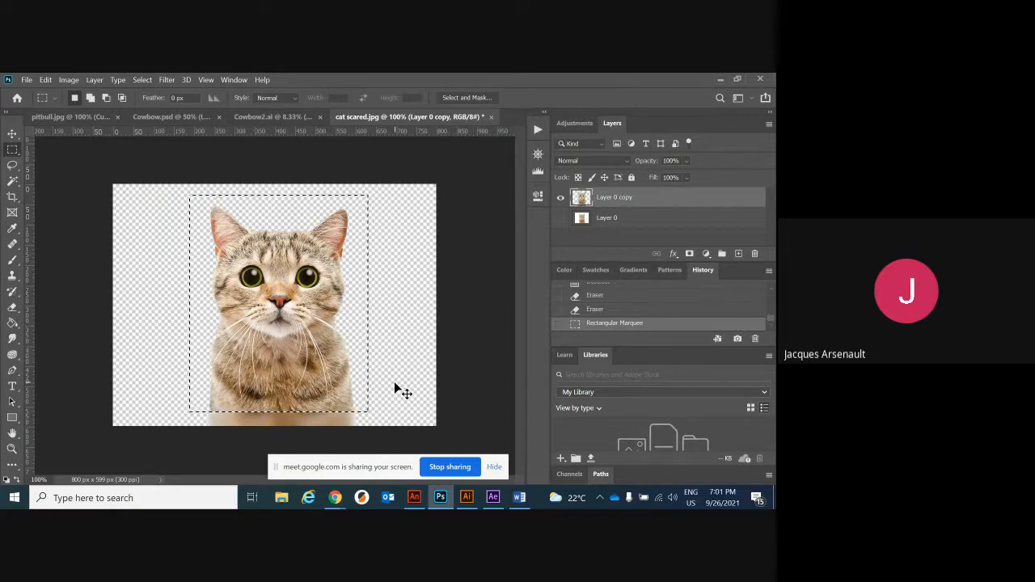
key("ctrl+shift+i")
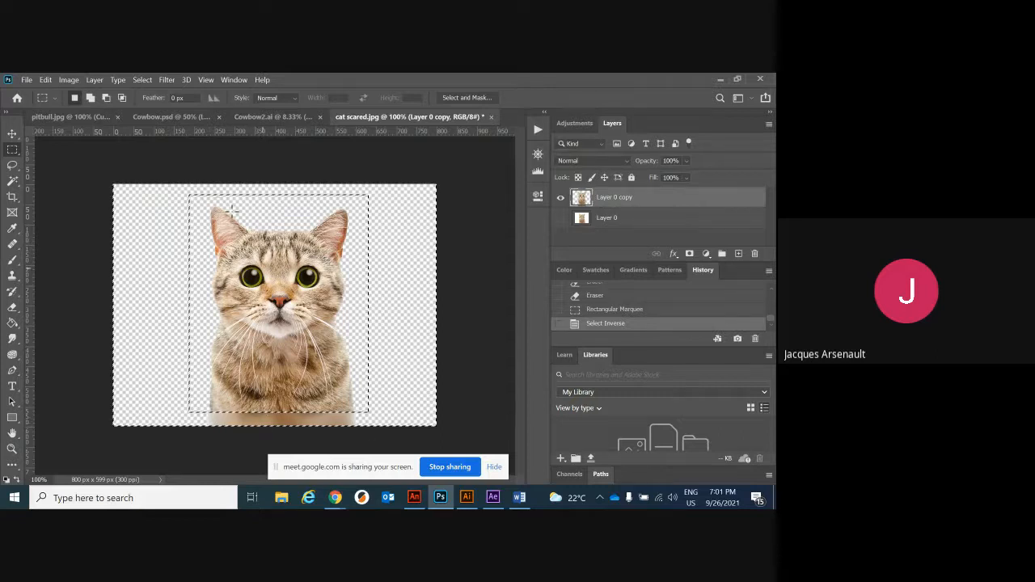
left_click(142, 80)
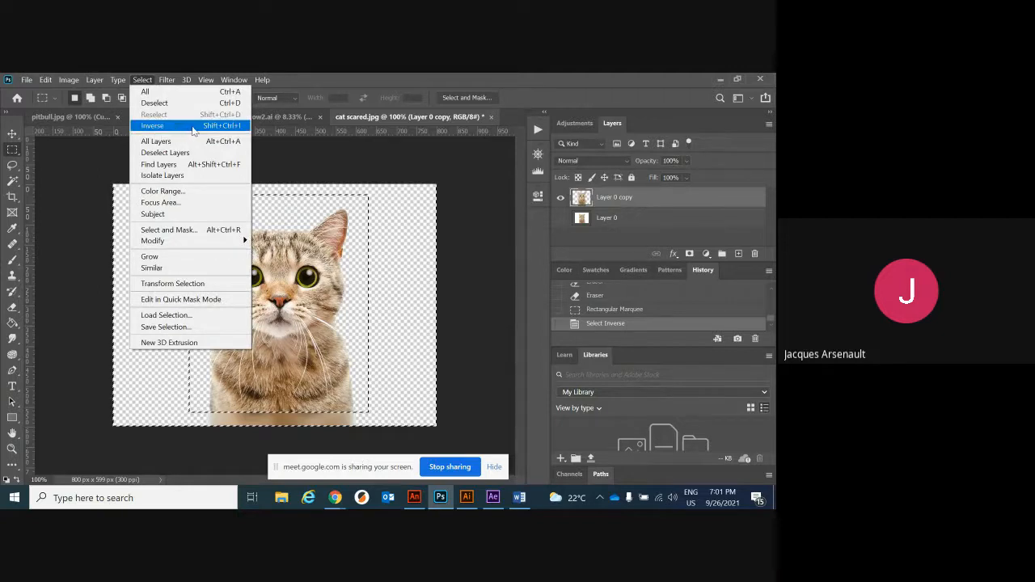
left_click(400, 242)
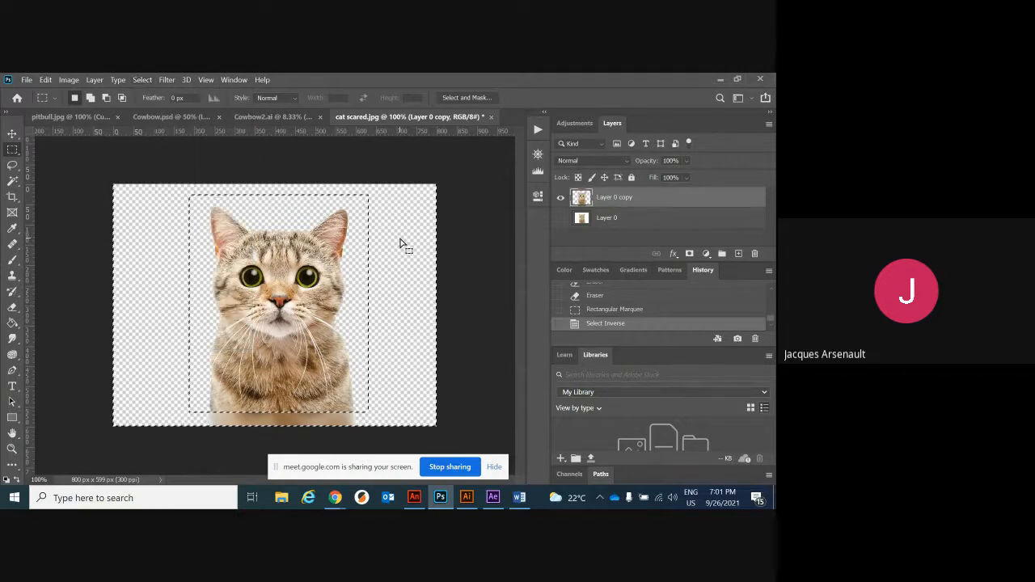
key("Delete")
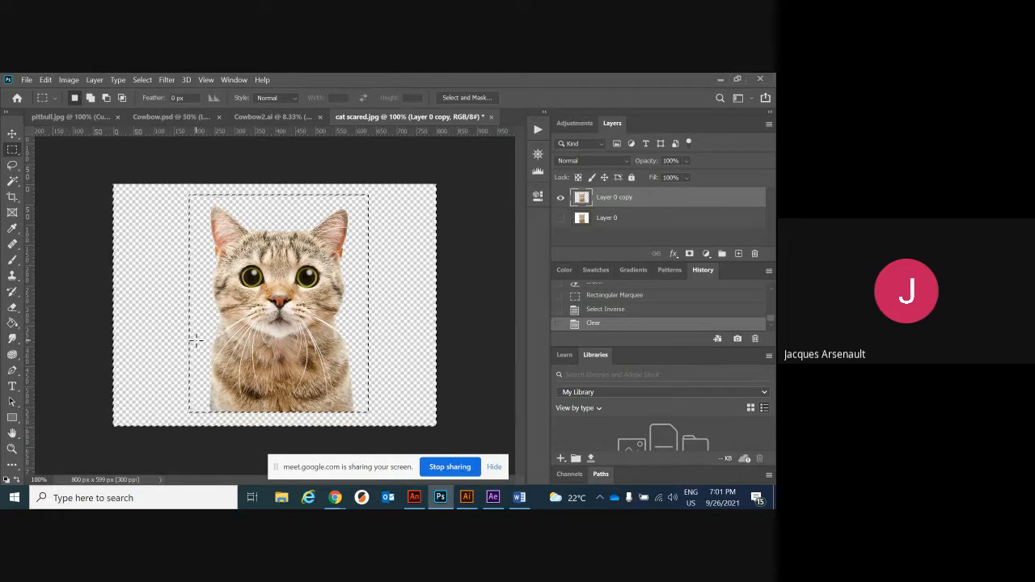
left_click(58, 320)
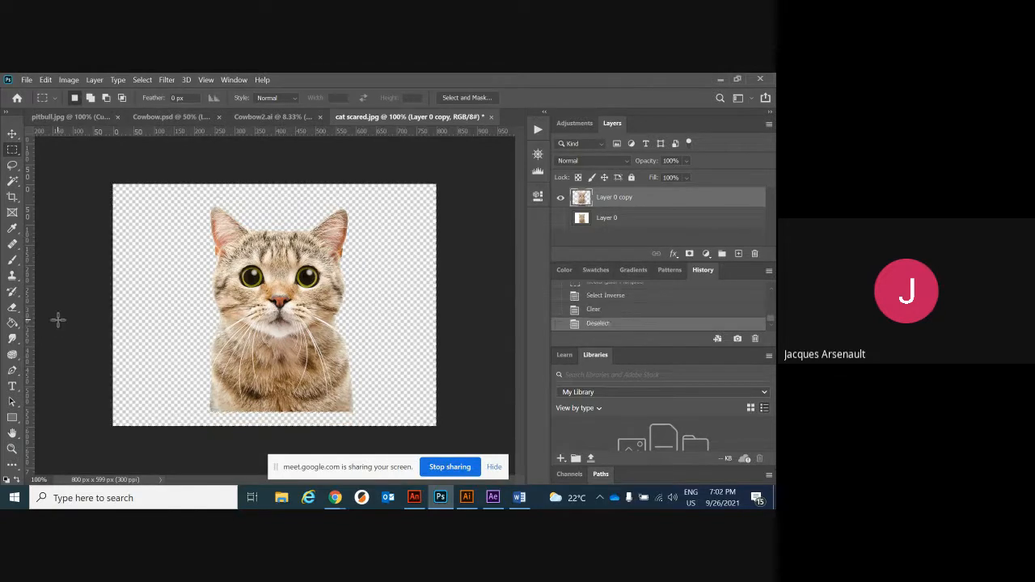
Step: Move the cut-out cat straight down until its body meets the canvas's lower edge, and deselect the layer
left_click(11, 136)
left_click_drag(257, 247, 259, 264)
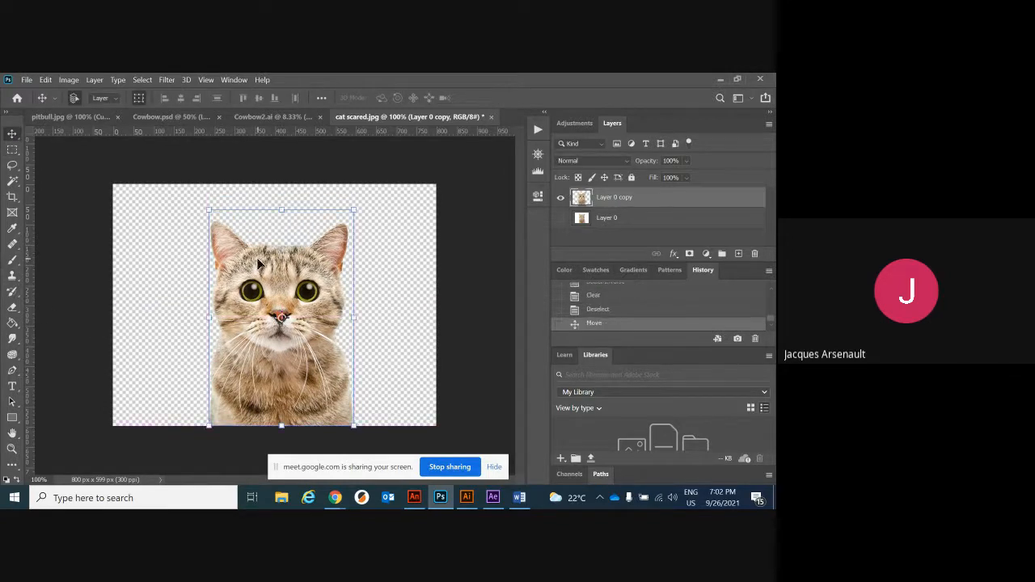
left_click(179, 275)
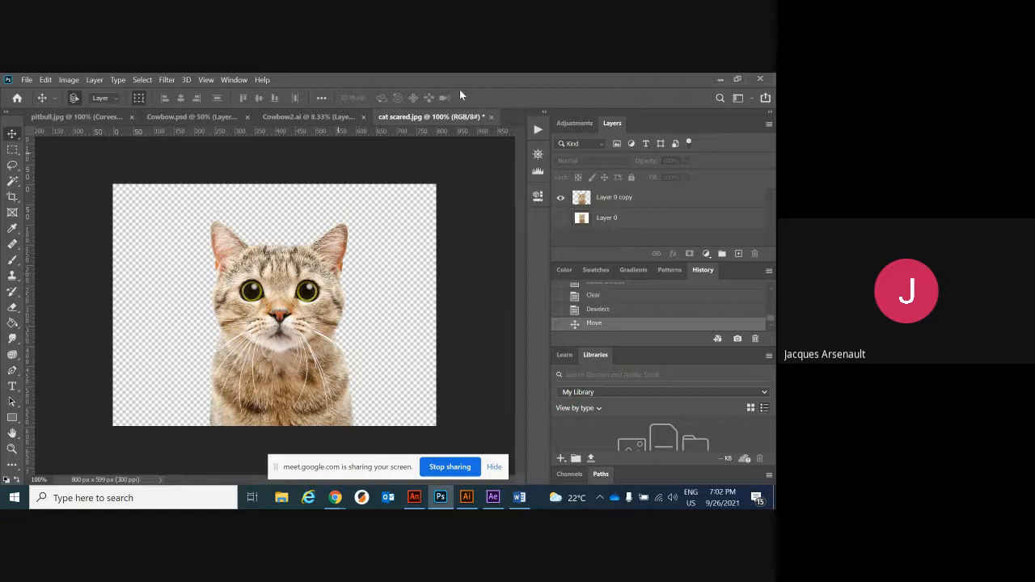
Step: Add a Curves adjustment layer and move its black point all the way to the white end to turn the cat black
left_click(581, 123)
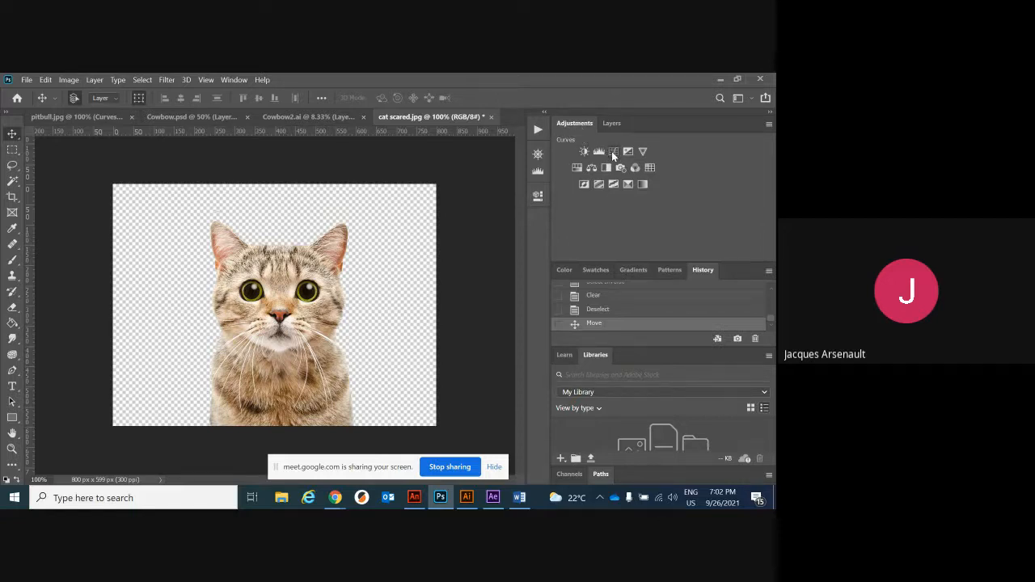
left_click(611, 152)
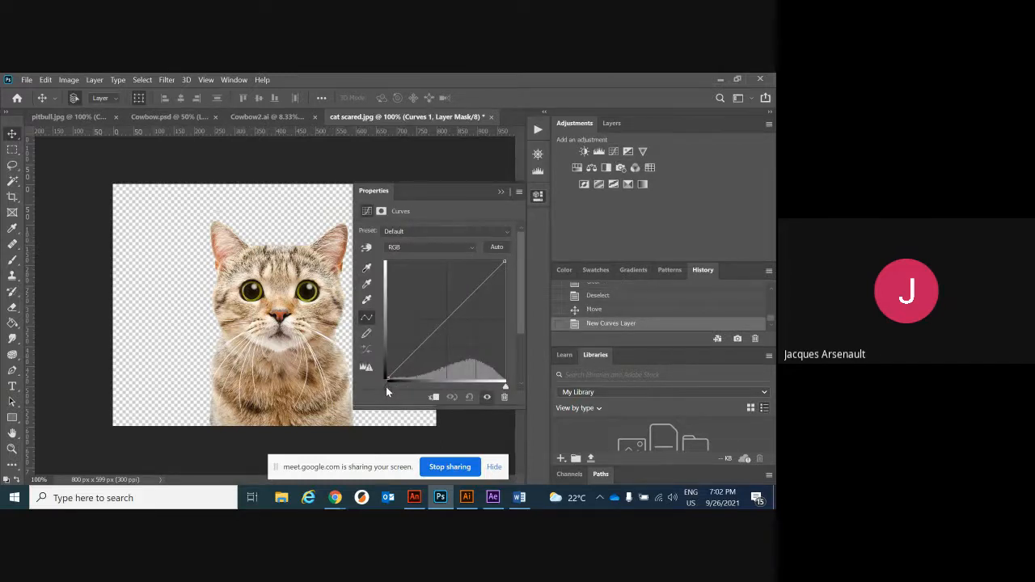
left_click_drag(385, 386, 519, 397)
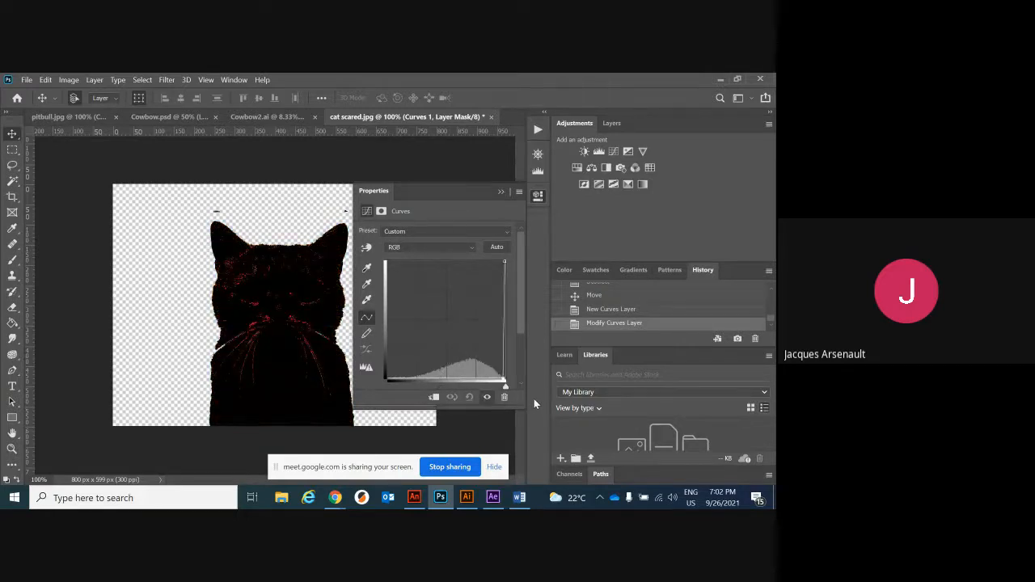
left_click(501, 193)
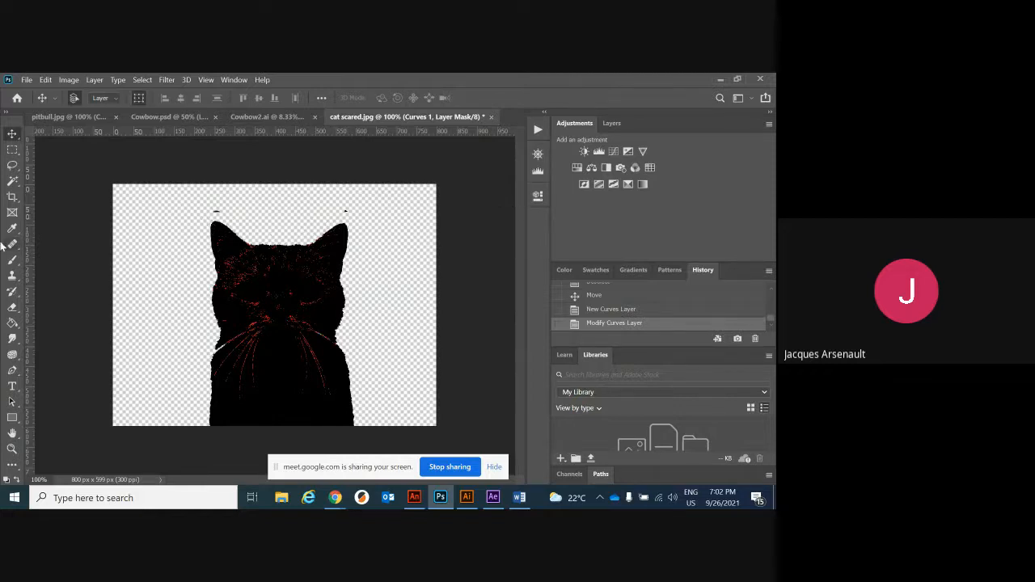
Step: Erase the two stray black specks above the cat's ears on Layer 0 copy
left_click(12, 309)
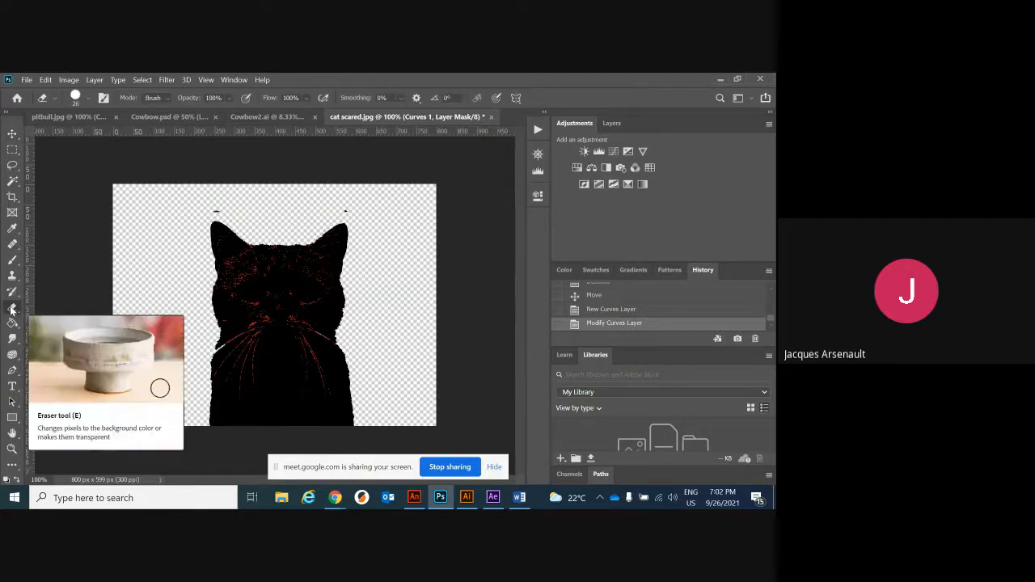
left_click(612, 123)
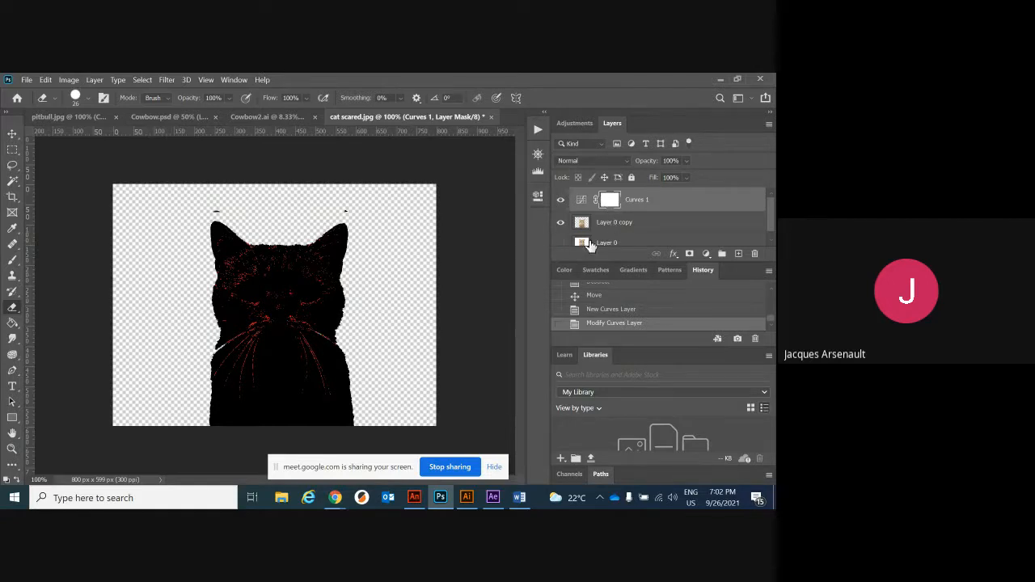
left_click(625, 230)
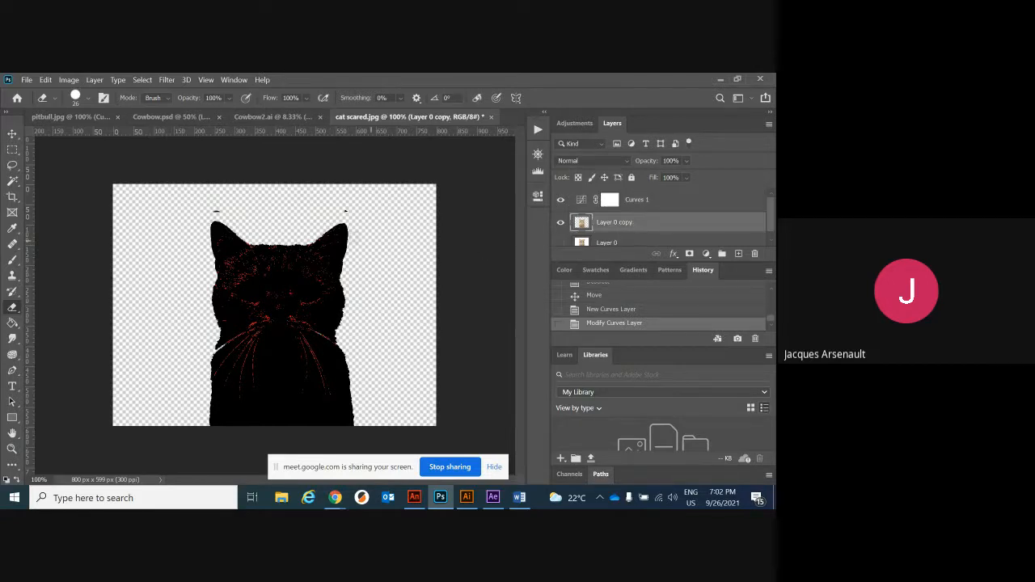
left_click(345, 210)
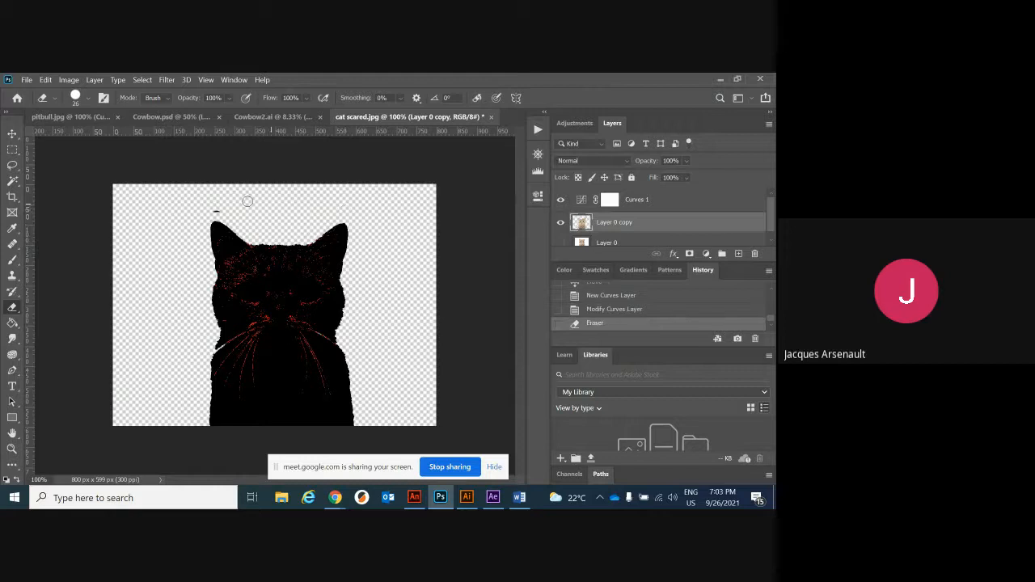
left_click(206, 209)
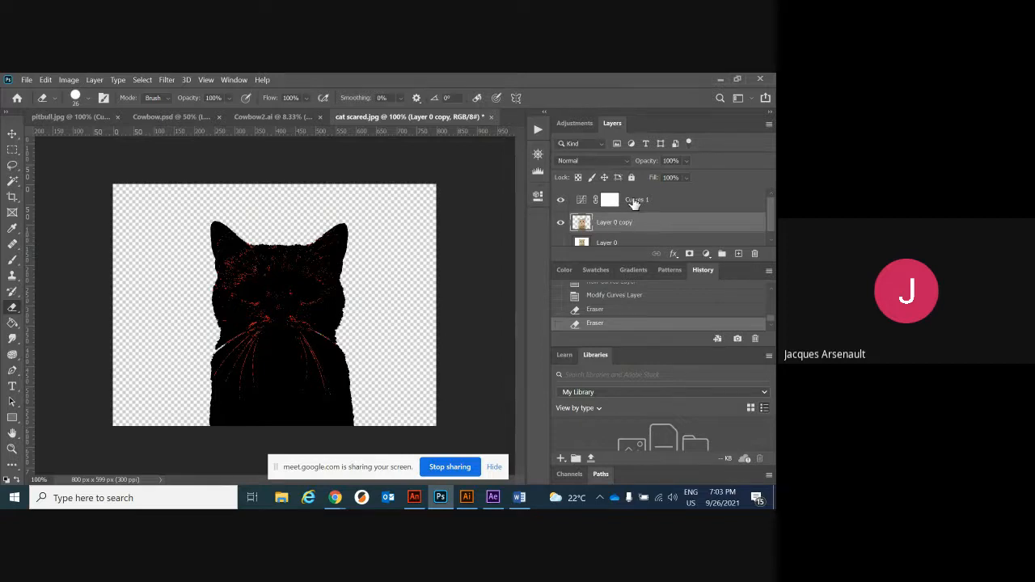
Step: Merge the Curves 1 adjustment layer with Layer 0 copy into one layer
left_click(634, 201)
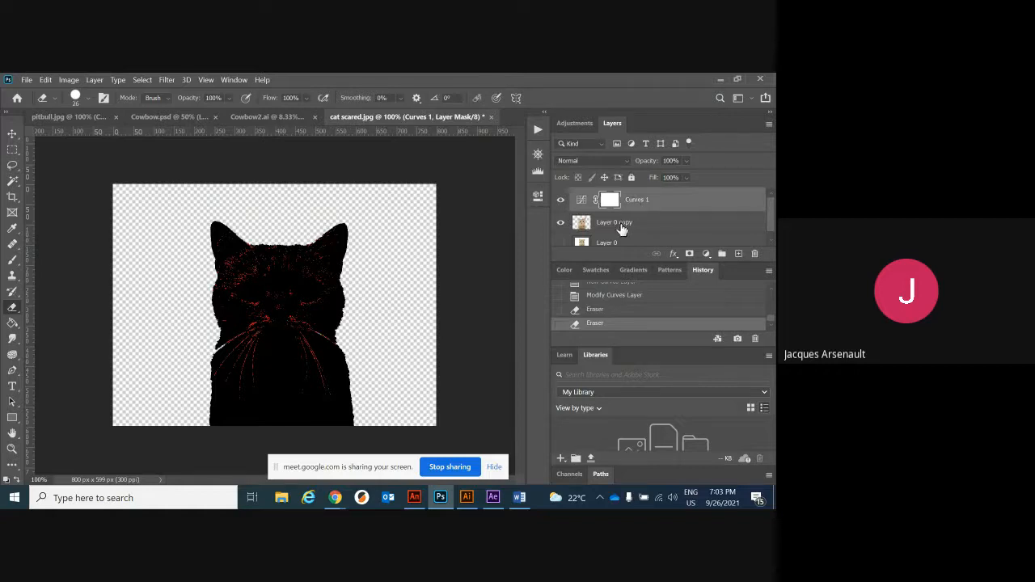
left_click(621, 229)
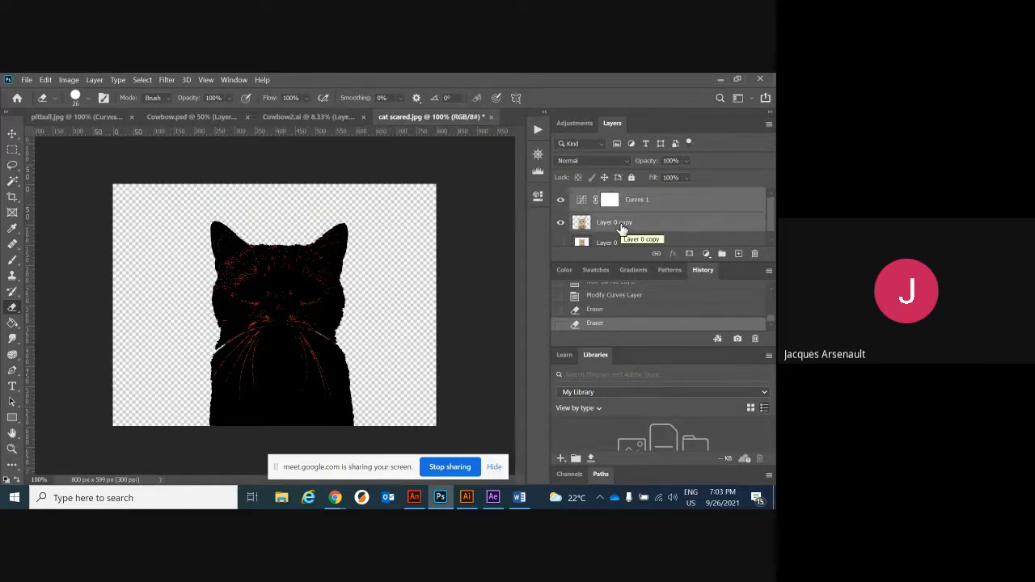
right_click(620, 224)
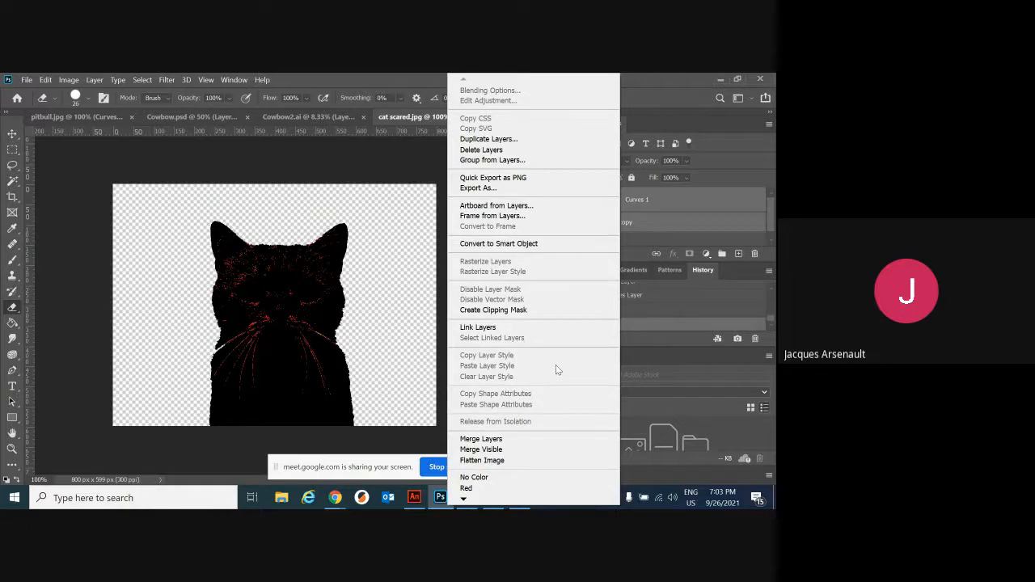
left_click(508, 439)
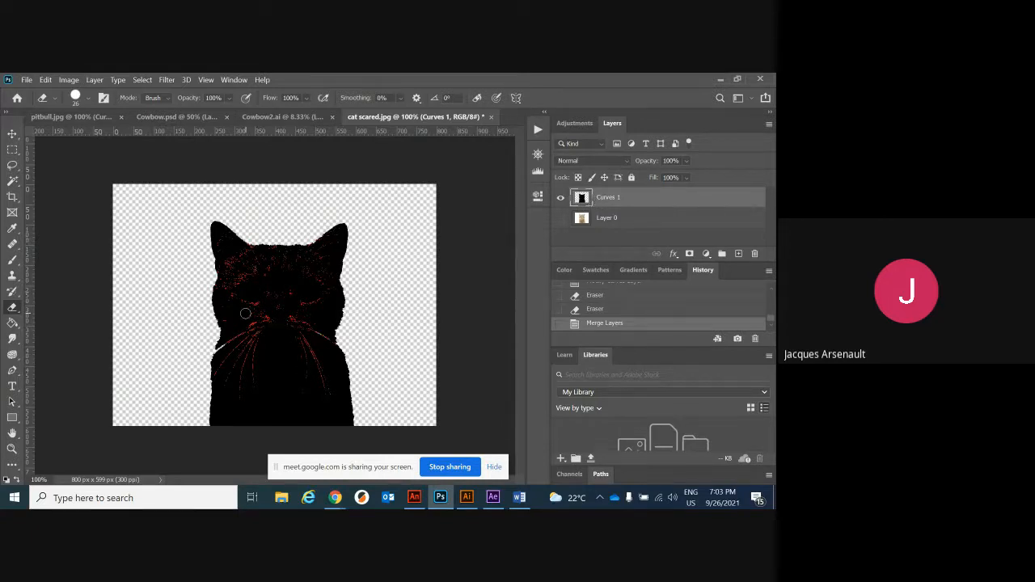
Step: Paint over the red specks on the cat's chest, whiskers and face with the Brush tool in black
left_click(12, 261)
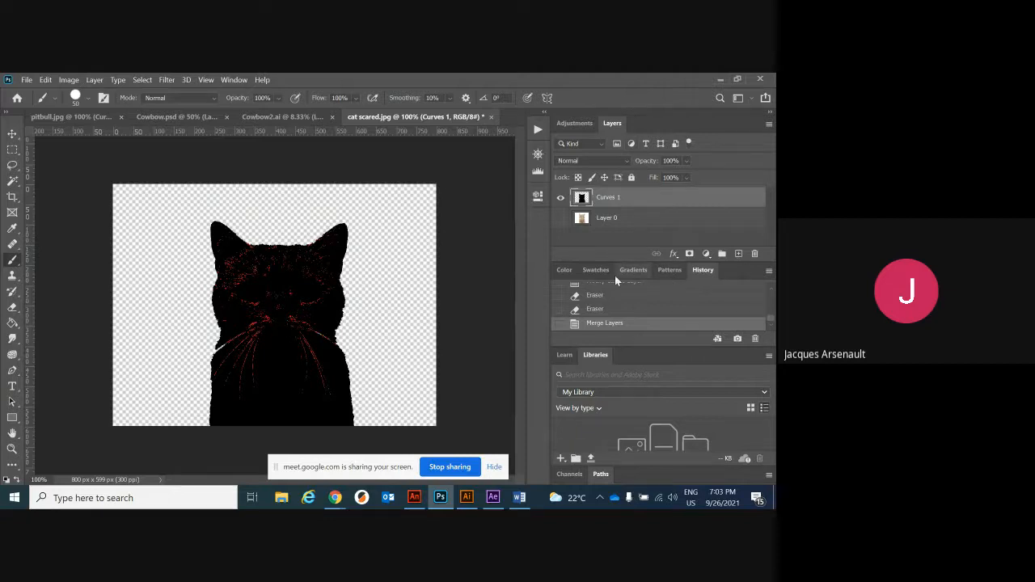
left_click(565, 271)
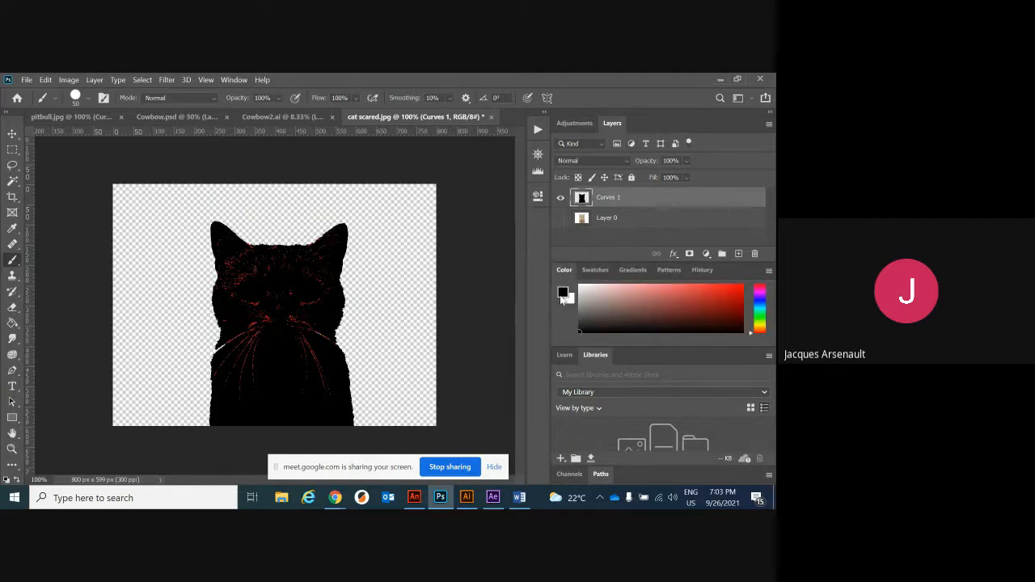
left_click(562, 295)
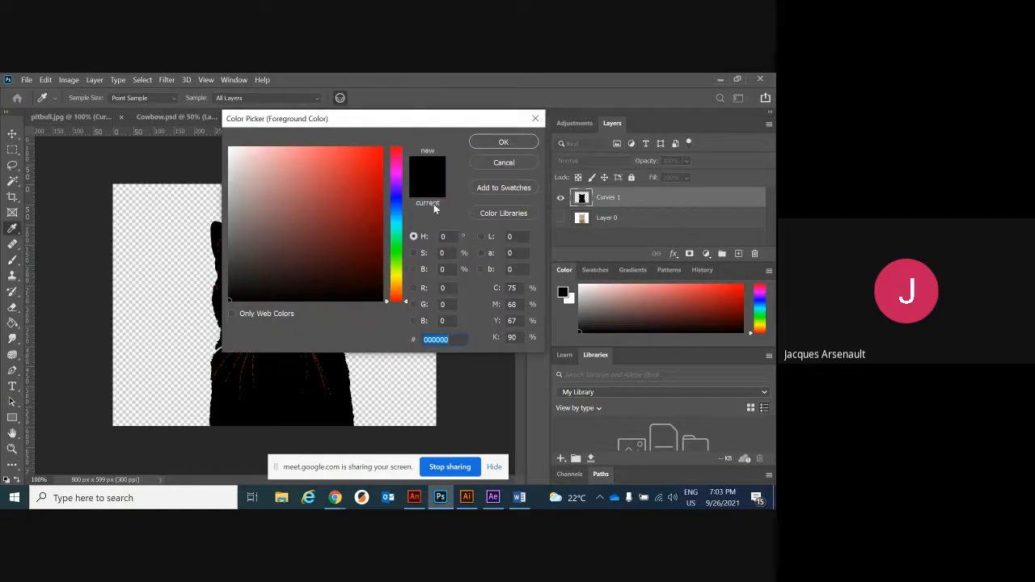
left_click_drag(235, 300, 227, 300)
left_click(504, 143)
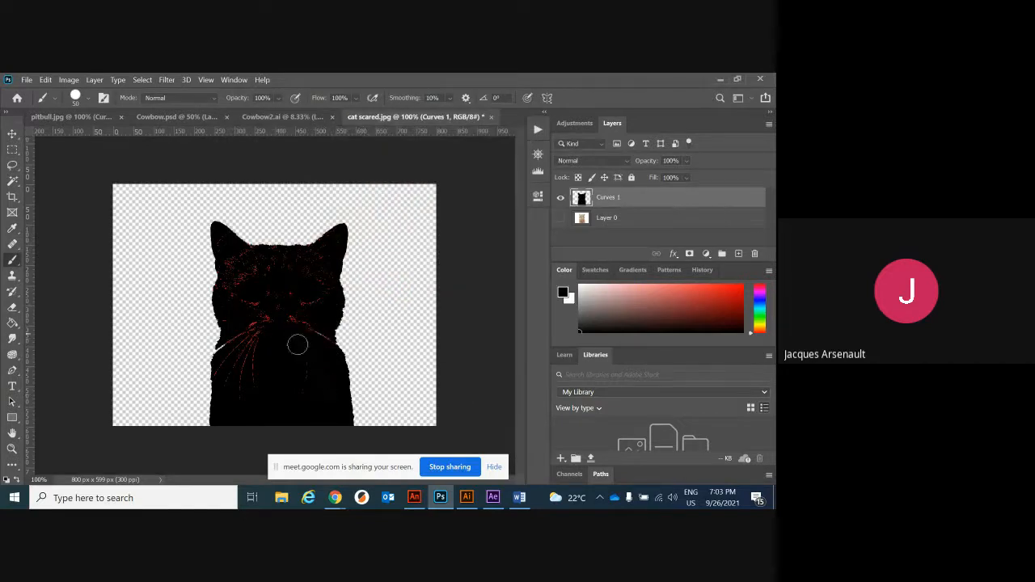
mouse_move(297, 346)
left_mouse_down()
mouse_move(298, 395)
mouse_move(255, 390)
mouse_move(253, 340)
mouse_move(241, 335)
mouse_move(224, 354)
mouse_move(235, 352)
mouse_move(242, 396)
mouse_move(224, 371)
left_mouse_up()
mouse_move(294, 313)
left_mouse_down()
mouse_move(325, 347)
mouse_move(272, 316)
mouse_move(266, 333)
mouse_move(269, 300)
mouse_move(244, 312)
mouse_move(224, 289)
mouse_move(236, 280)
mouse_move(311, 306)
mouse_move(329, 287)
left_mouse_up()
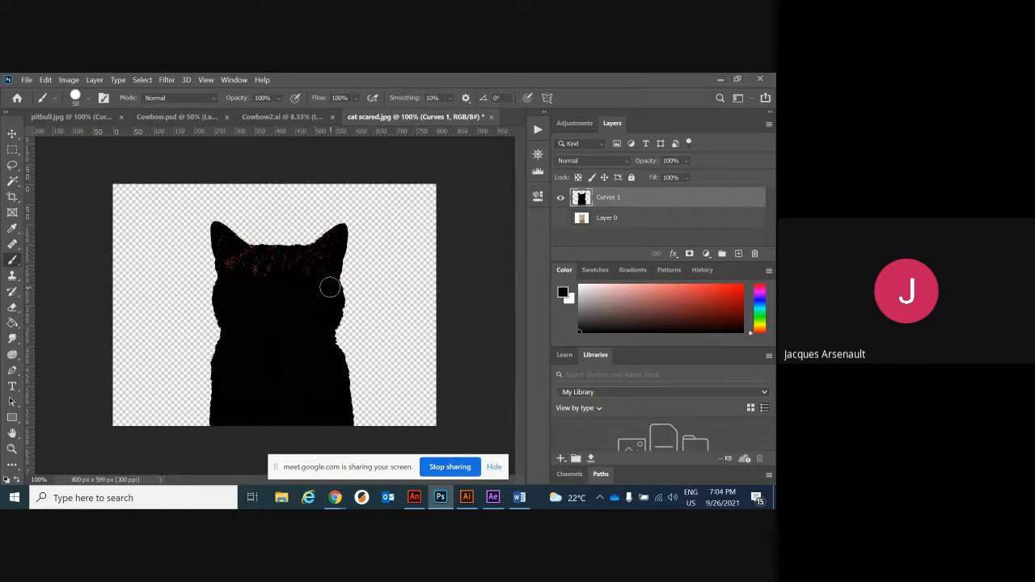
Step: Switch to the Negative Space Project document in Word and review the example images and project steps
key("alt+Tab")
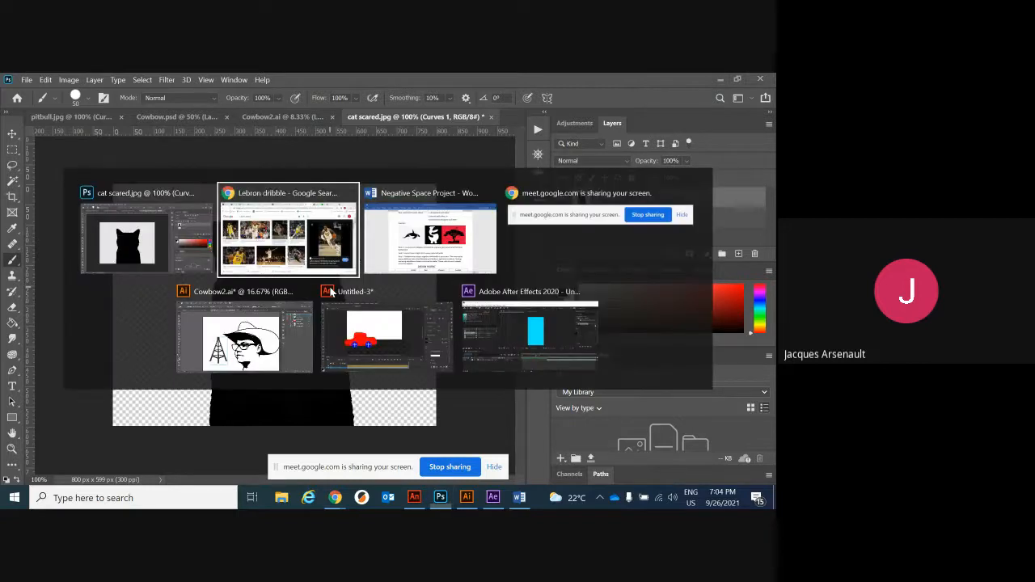
key("alt+Tab")
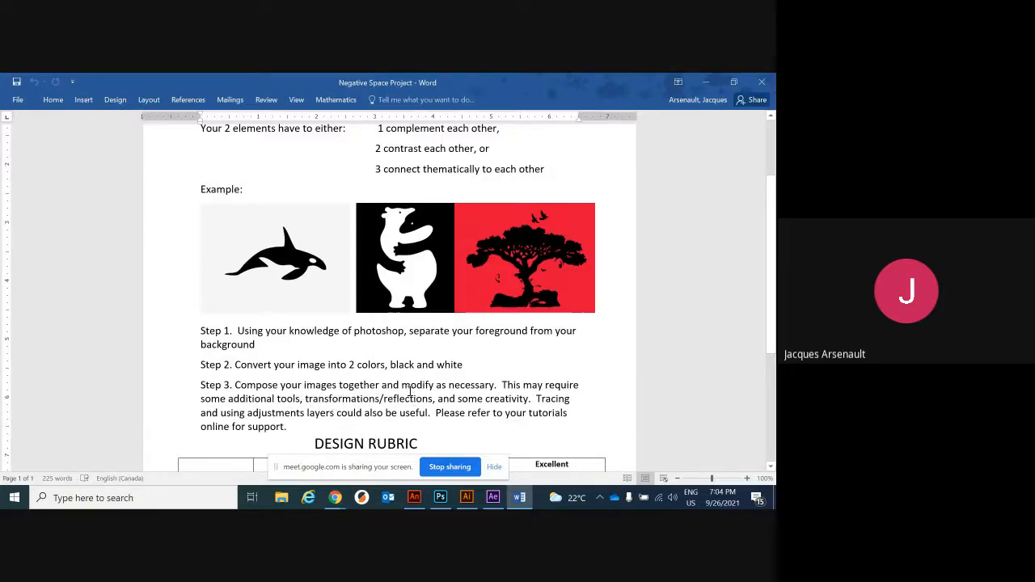
Step: Return to Photoshop and paint the remaining red specks across the cat's forehead black
key("alt+Tab")
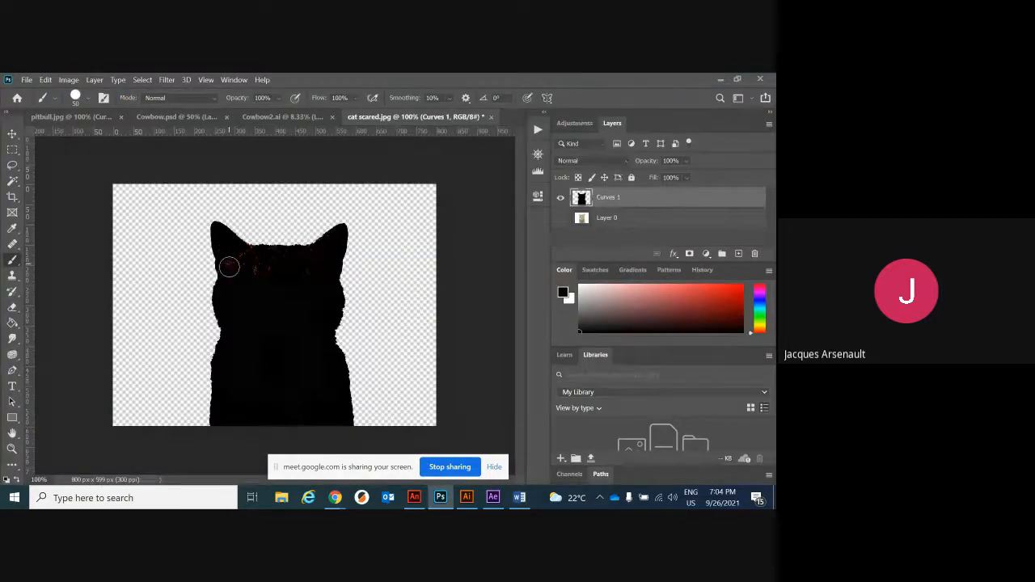
mouse_move(229, 267)
left_mouse_down()
mouse_move(320, 269)
mouse_move(291, 280)
mouse_move(252, 263)
mouse_move(300, 256)
mouse_move(329, 270)
mouse_move(327, 257)
mouse_move(248, 259)
left_mouse_up()
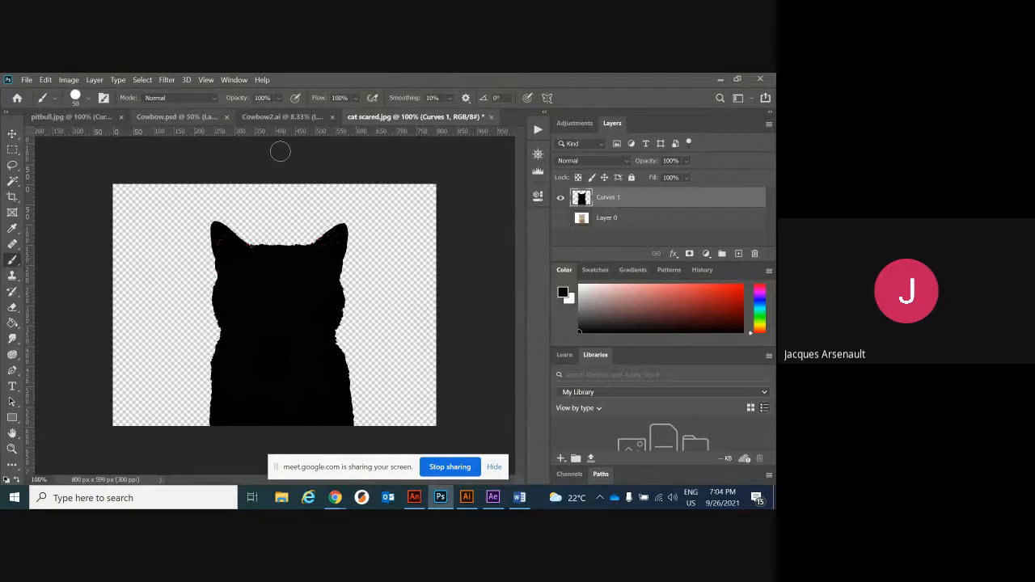
Step: Save the silhouette on the computer as a Photoshop file named Cat
left_click(27, 80)
left_click(67, 209)
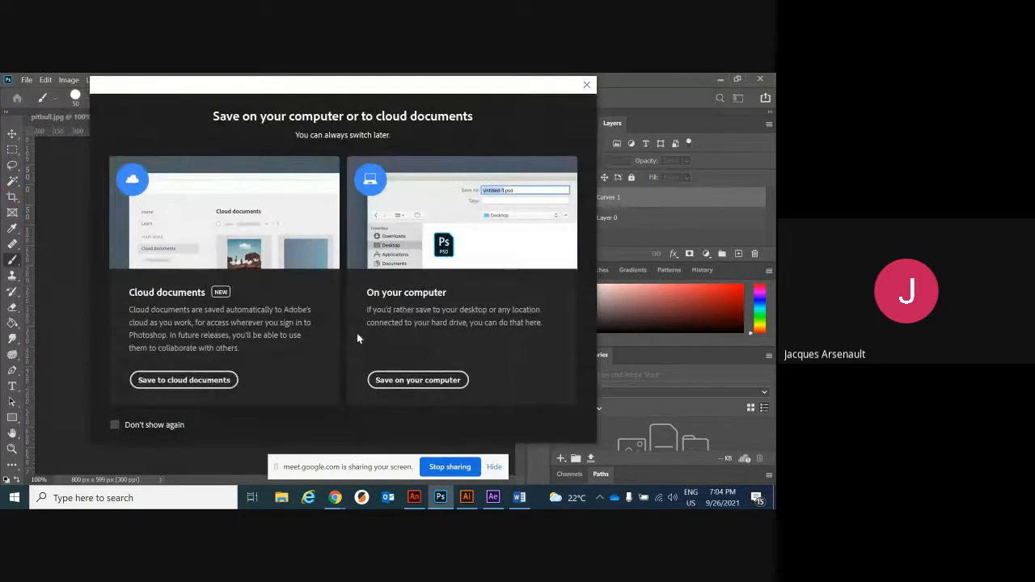
left_click(401, 386)
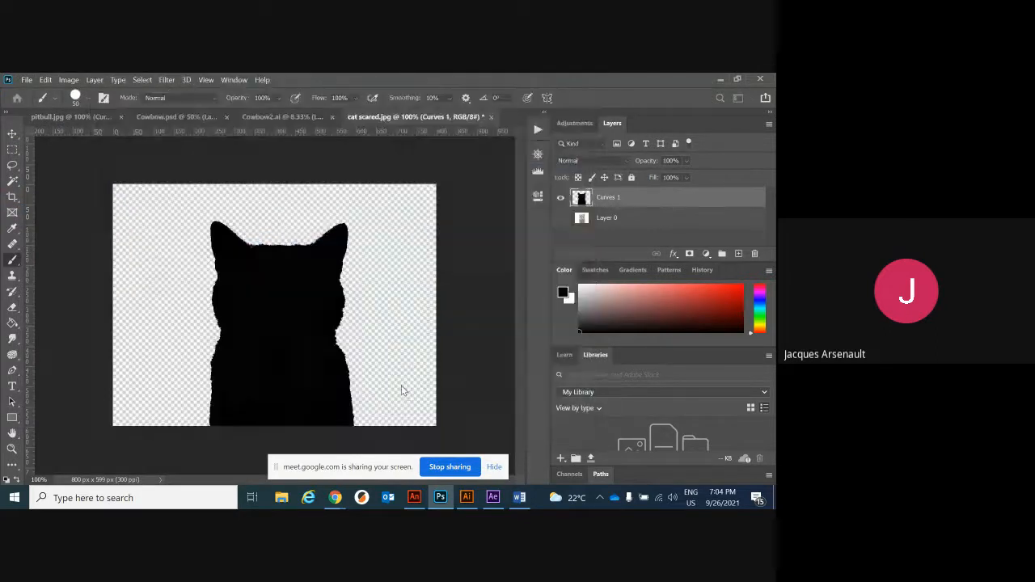
type("Cat")
key("Return")
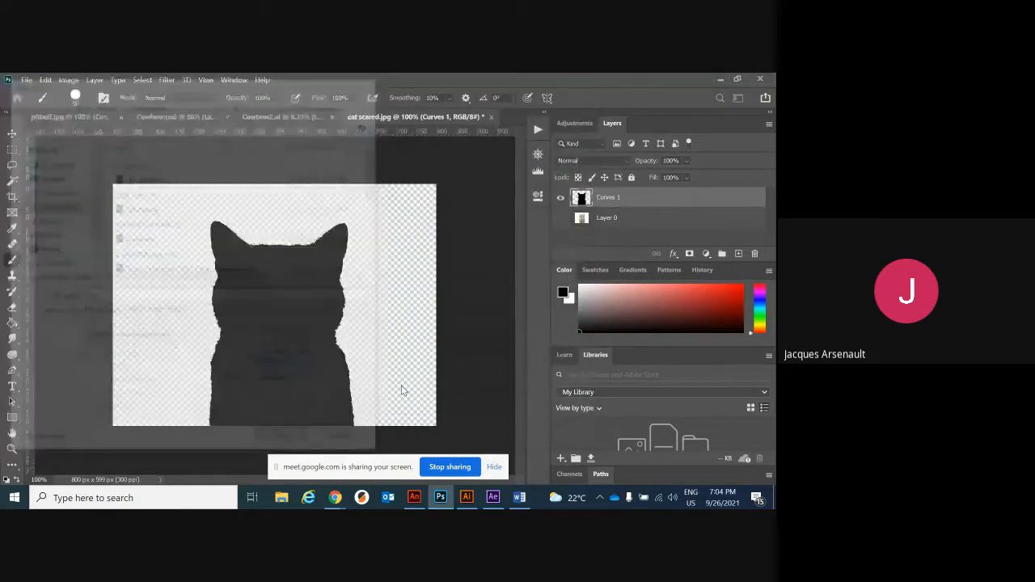
left_click(524, 182)
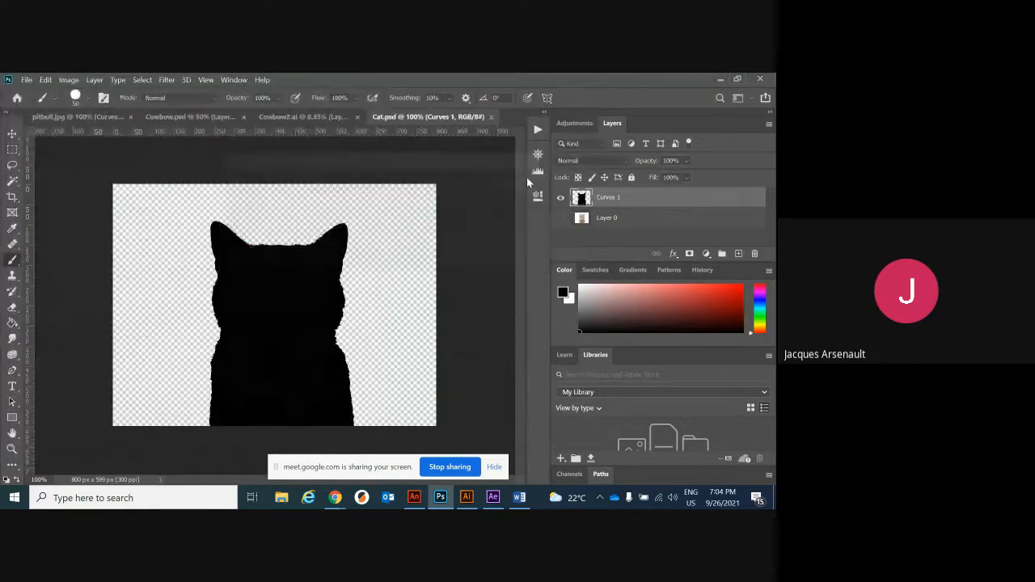
Step: Open the lebron image from Downloads and unlock its background layer
left_click(26, 80)
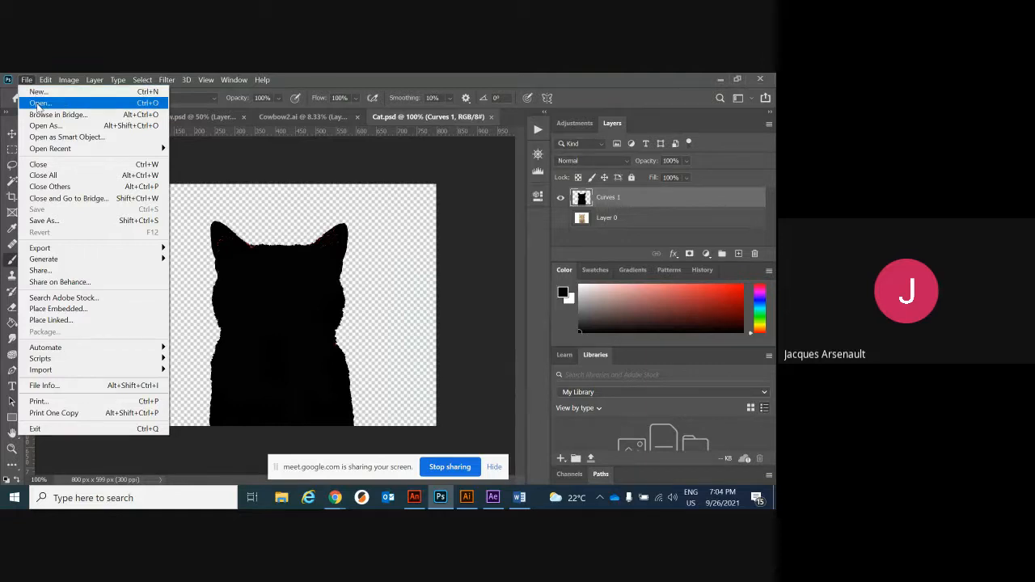
left_click(37, 103)
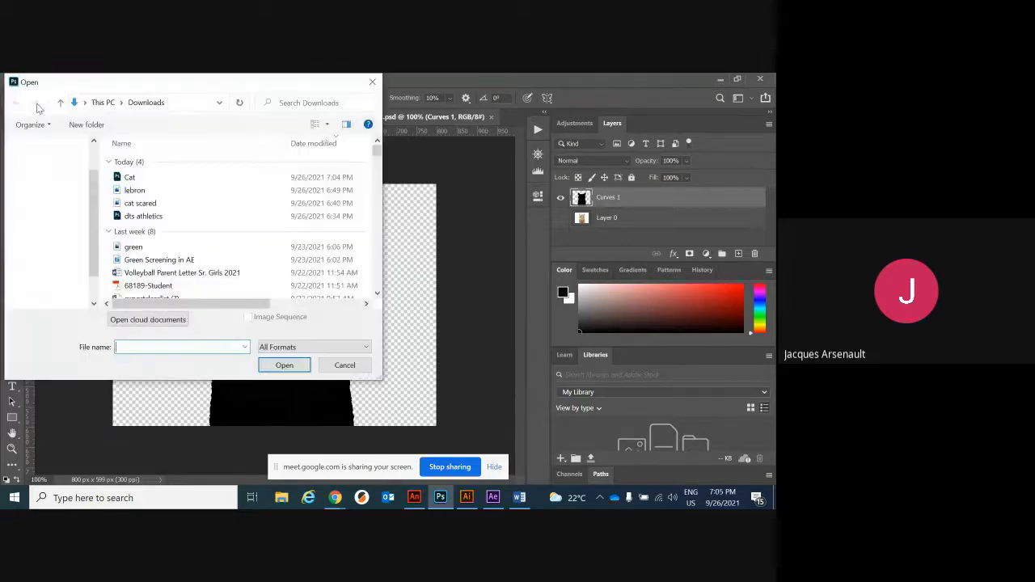
double_click(131, 192)
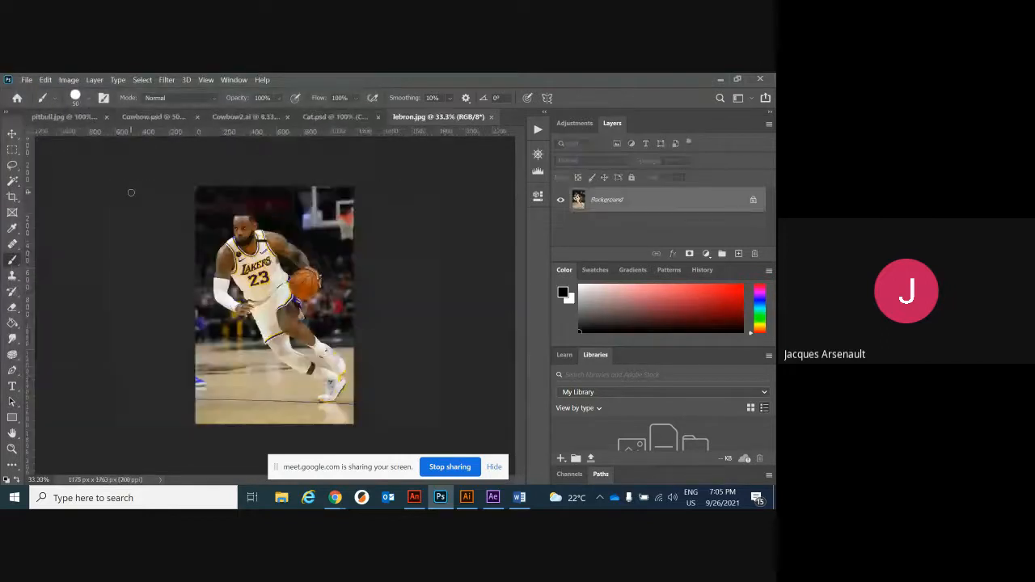
left_click(752, 200)
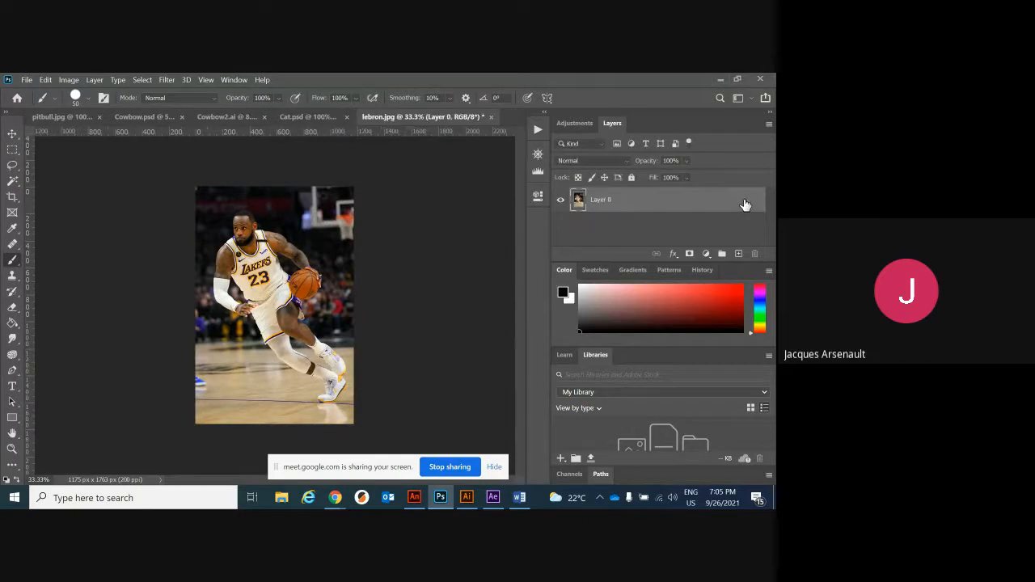
Step: Duplicate Layer 0 as Layer 0 copy and hide the original Layer 0
right_click(624, 202)
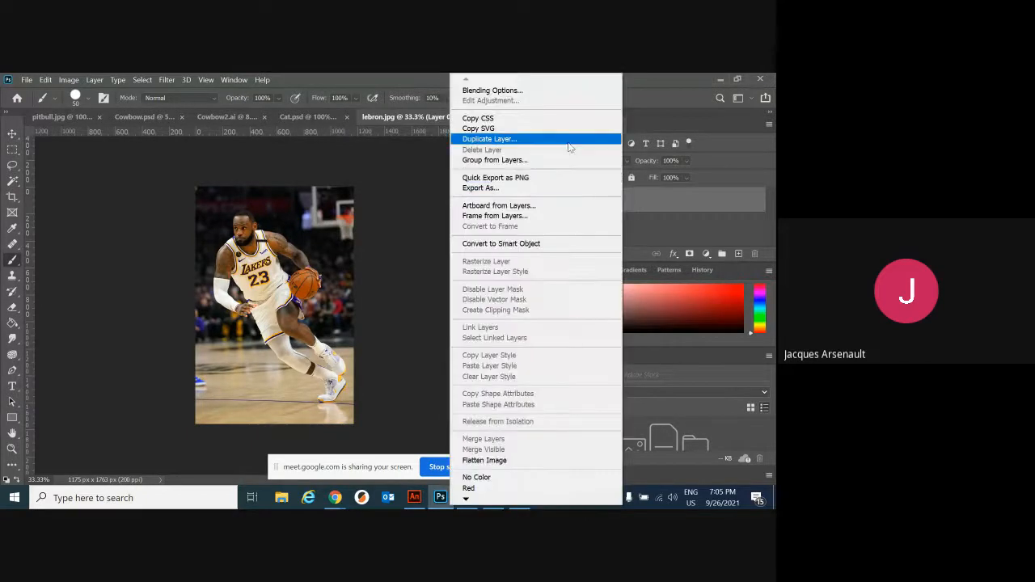
left_click(565, 145)
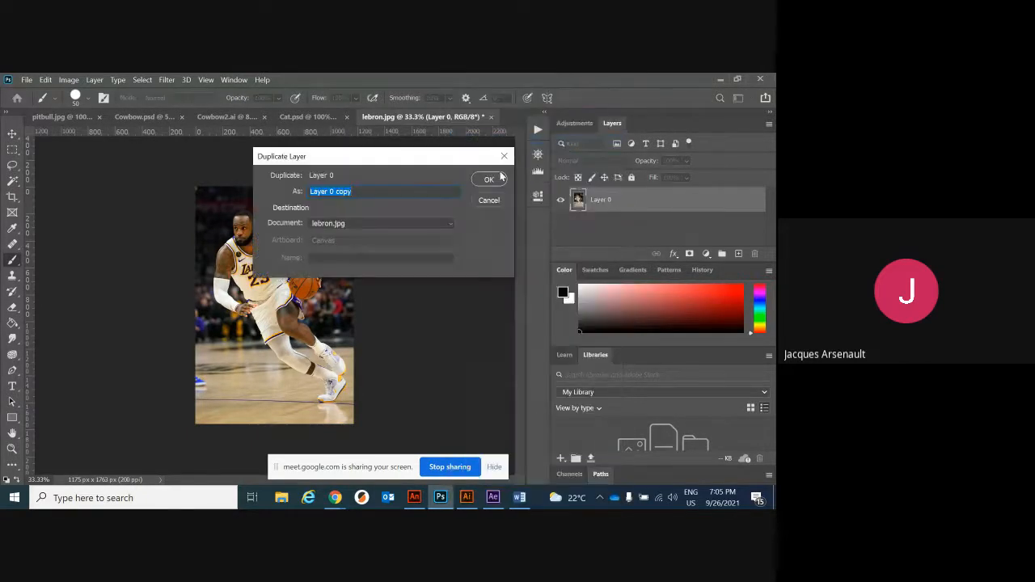
left_click(492, 178)
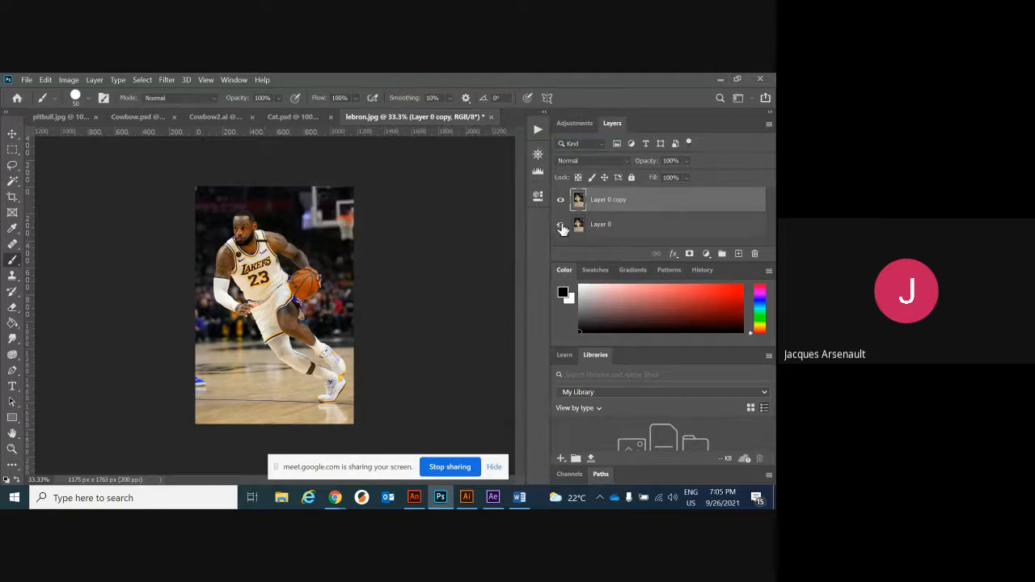
left_click(561, 227)
Step: Select the floor and crowd below and left of the player with the Quick Selection tool and delete them
left_click(11, 182)
right_click(11, 182)
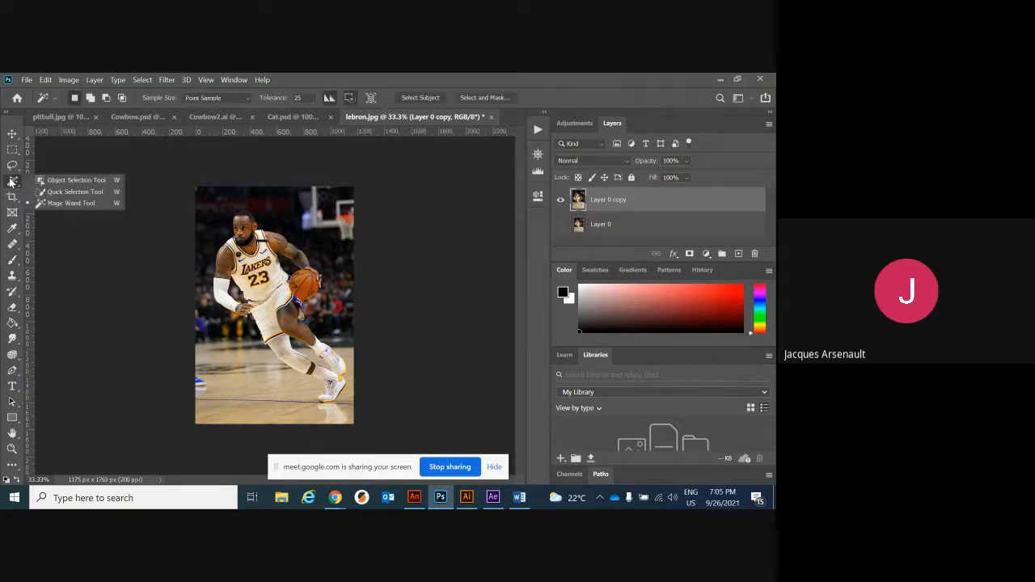
left_click(61, 192)
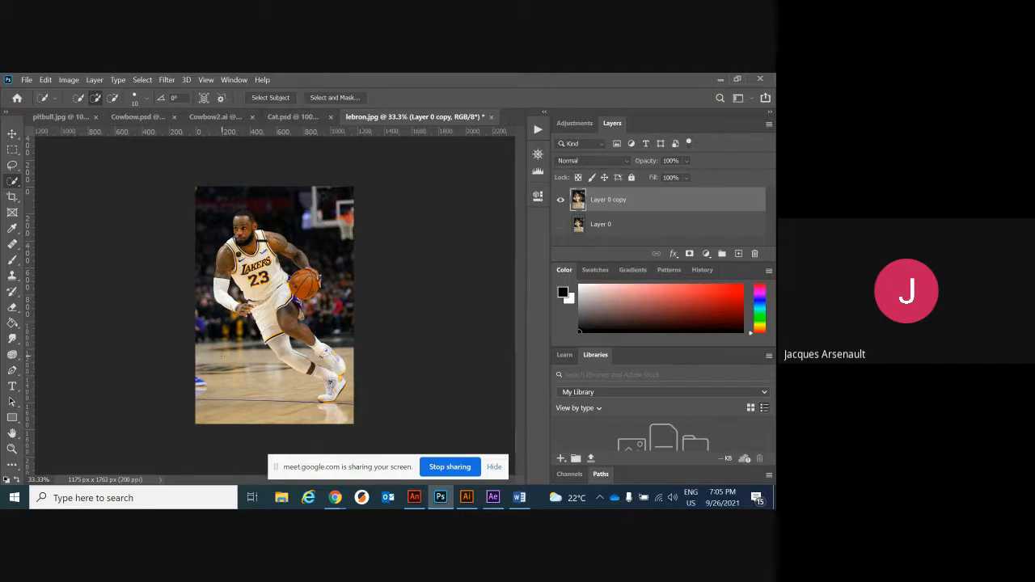
mouse_move(211, 309)
left_mouse_down()
mouse_move(231, 341)
mouse_move(259, 348)
mouse_move(316, 395)
mouse_move(341, 391)
mouse_move(292, 404)
mouse_move(339, 408)
left_mouse_up()
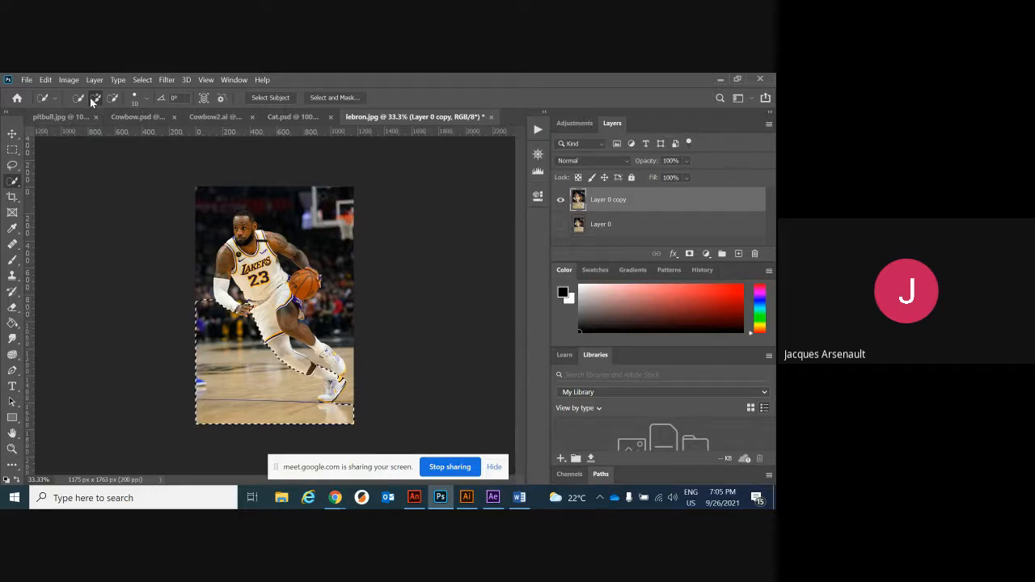
left_click(114, 97)
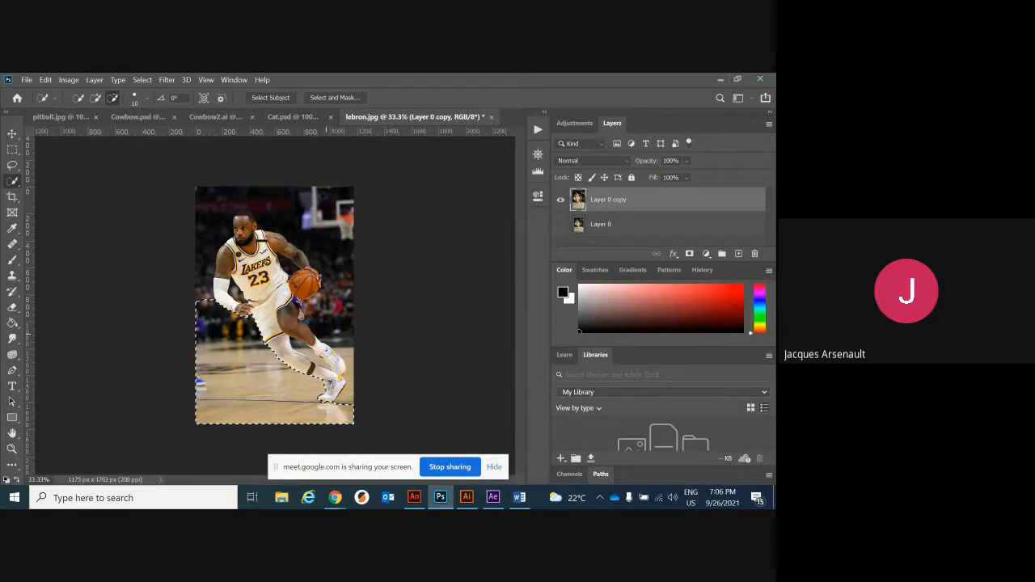
left_click(77, 98)
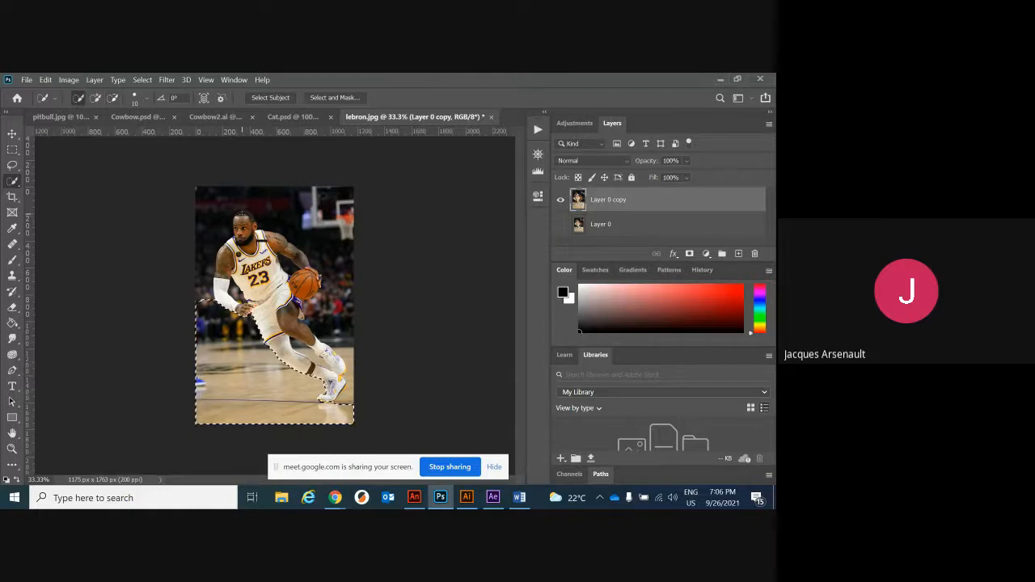
key("Delete")
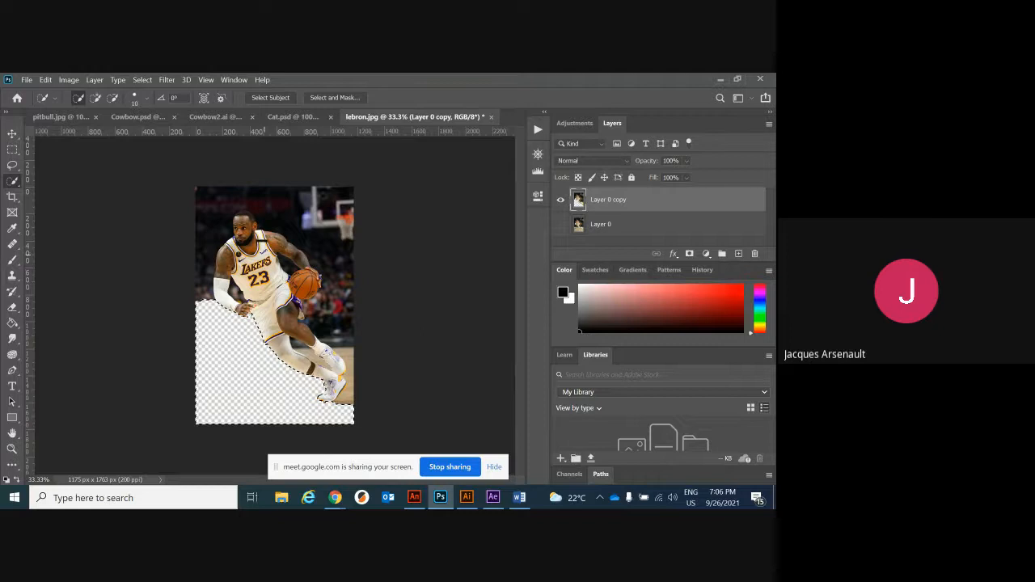
Step: Select the background to the right of the player, from his shoe up to the basket, and delete it
mouse_move(348, 395)
left_mouse_down()
mouse_move(345, 311)
mouse_move(310, 311)
mouse_move(335, 272)
mouse_move(342, 228)
mouse_move(327, 200)
mouse_move(271, 191)
left_mouse_up()
key("Delete")
key("Delete")
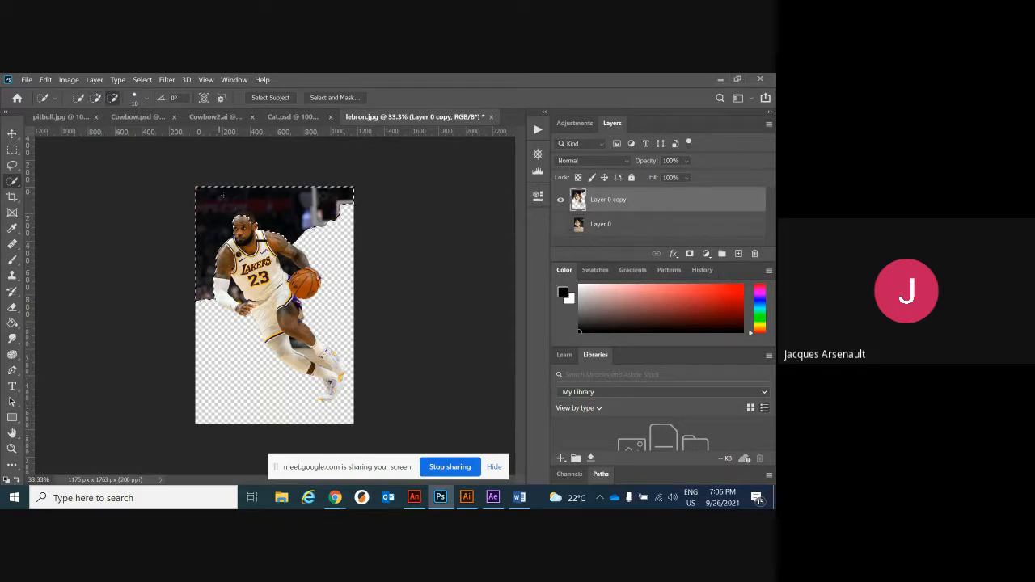
Step: Subtract the player's head from the selection of the dark upper background, delete that background and deselect
left_click_drag(240, 216, 254, 225)
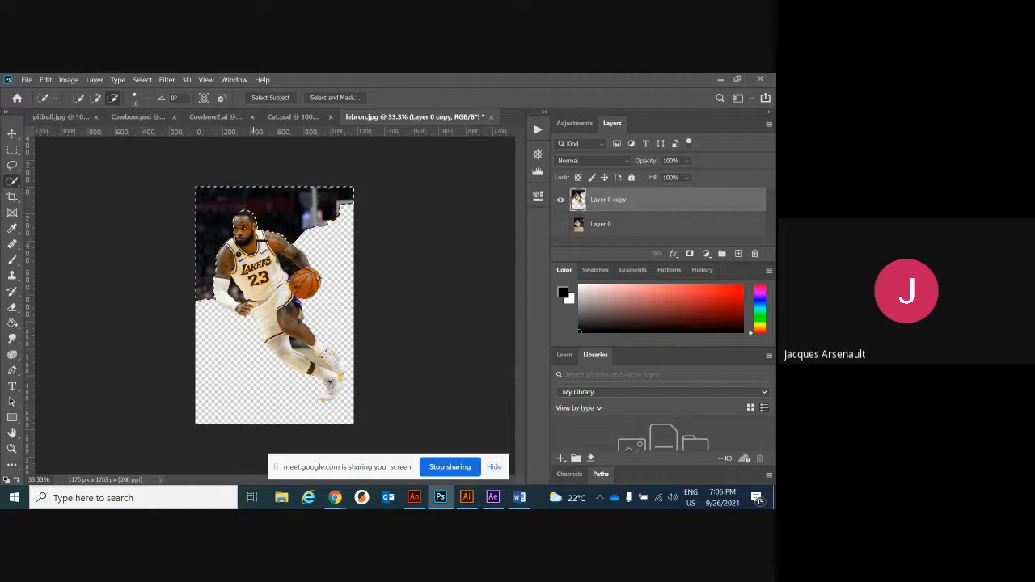
key("Delete")
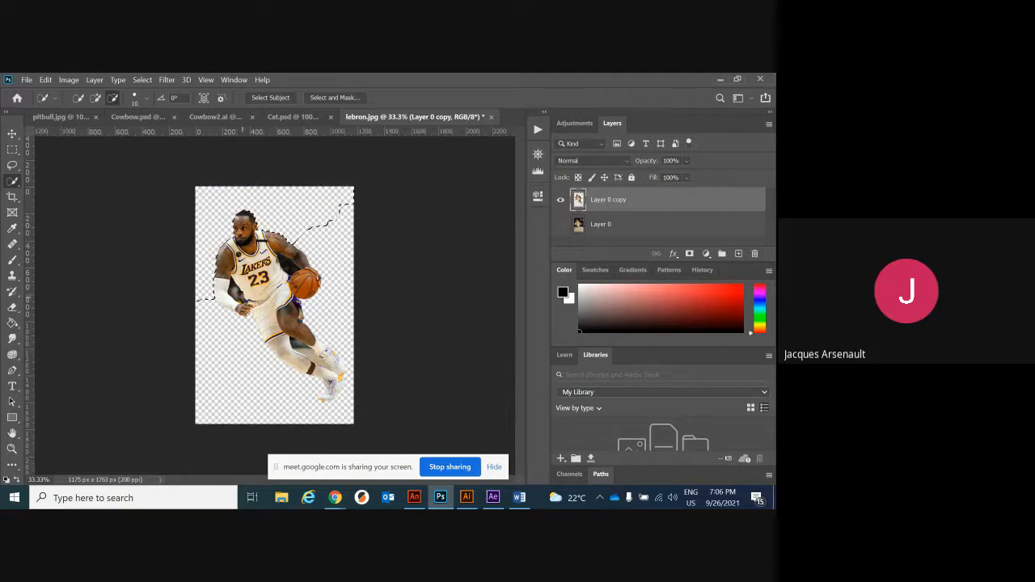
key("ctrl+d")
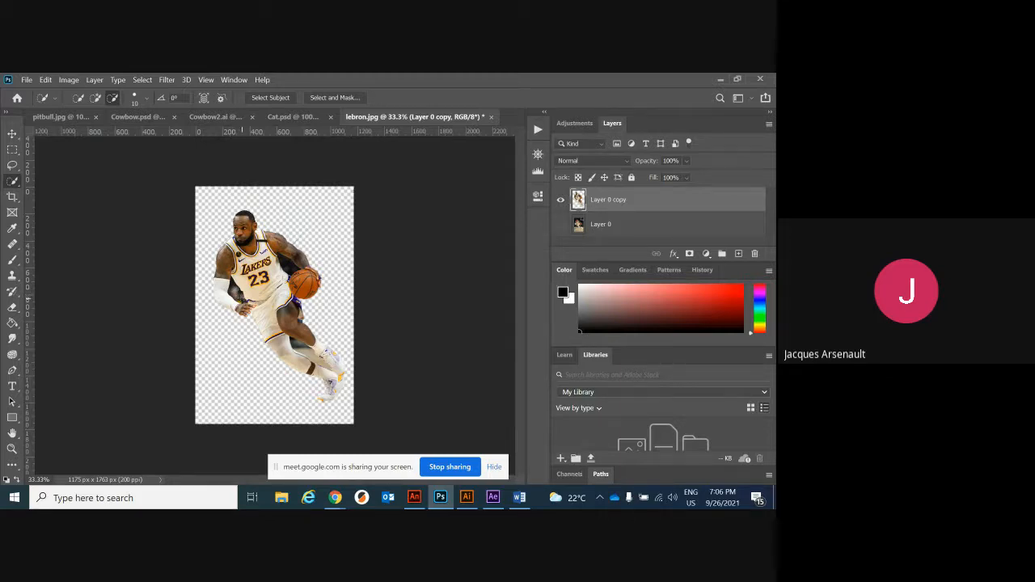
Step: Select and delete the leftover background between the white-sleeved arm and torso and between the legs, and deselect
left_click(79, 99)
left_click(235, 289)
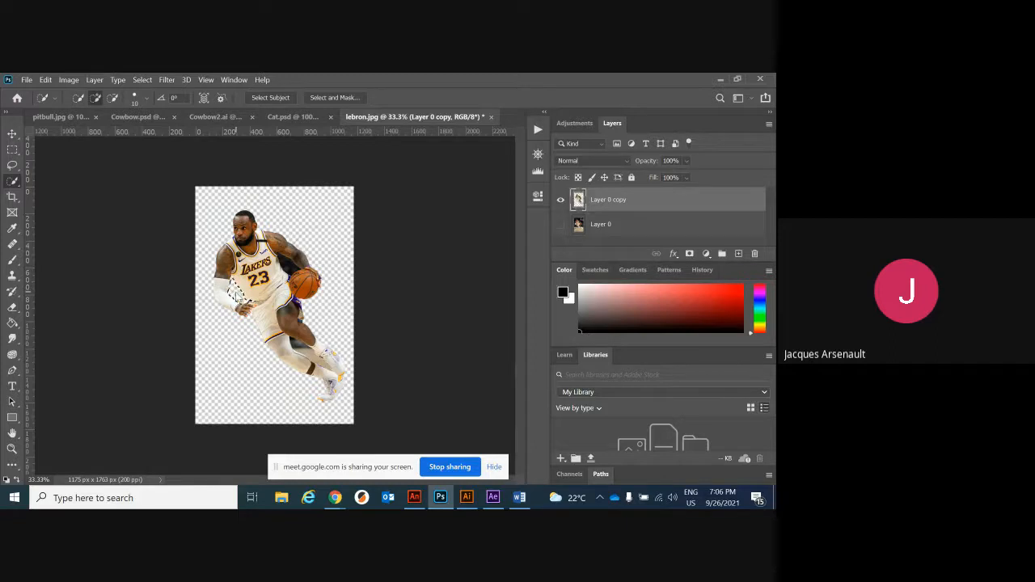
left_click_drag(298, 344, 314, 360)
key("Delete")
key("ctrl+d")
Step: Select and delete the leftover background between the player's torso and the arm holding the ball, and deselect
left_click_drag(286, 260, 292, 269)
key("Delete")
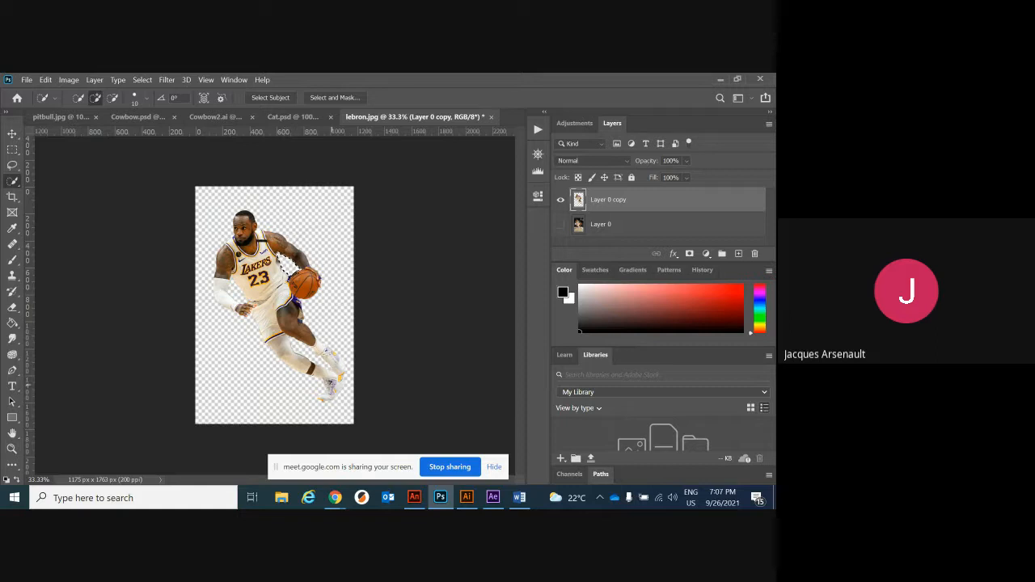
key("ctrl+d")
key("ctrl+d")
Step: Add a Curves adjustment layer and move its white point all the way to the black end to turn the player white
left_click(578, 123)
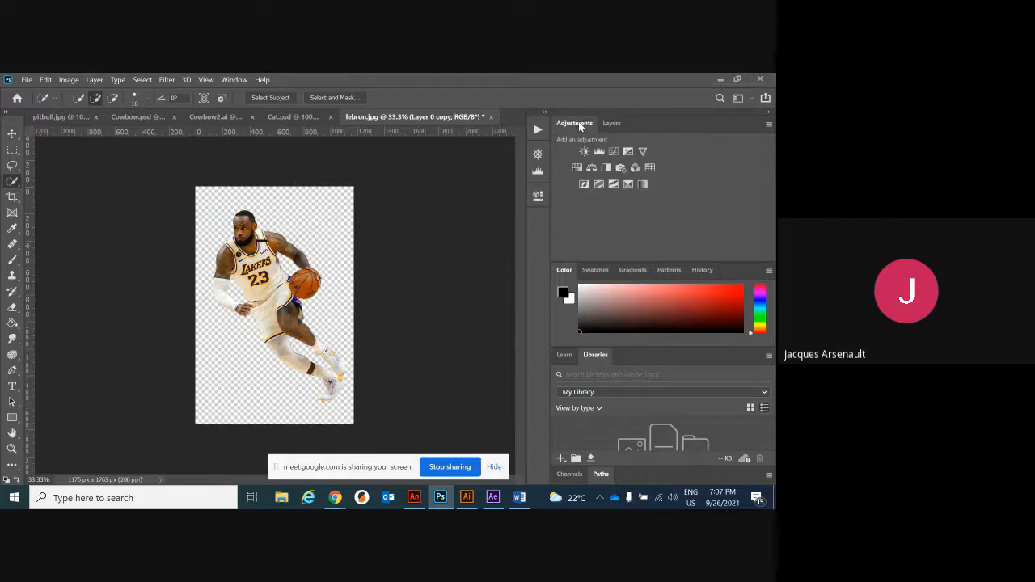
left_click(613, 152)
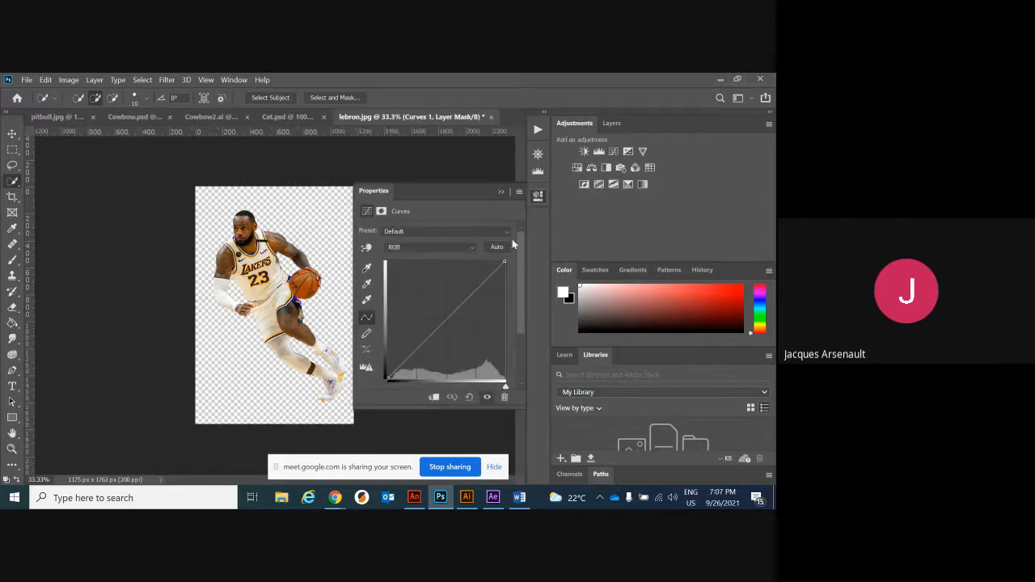
left_click_drag(506, 389, 389, 388)
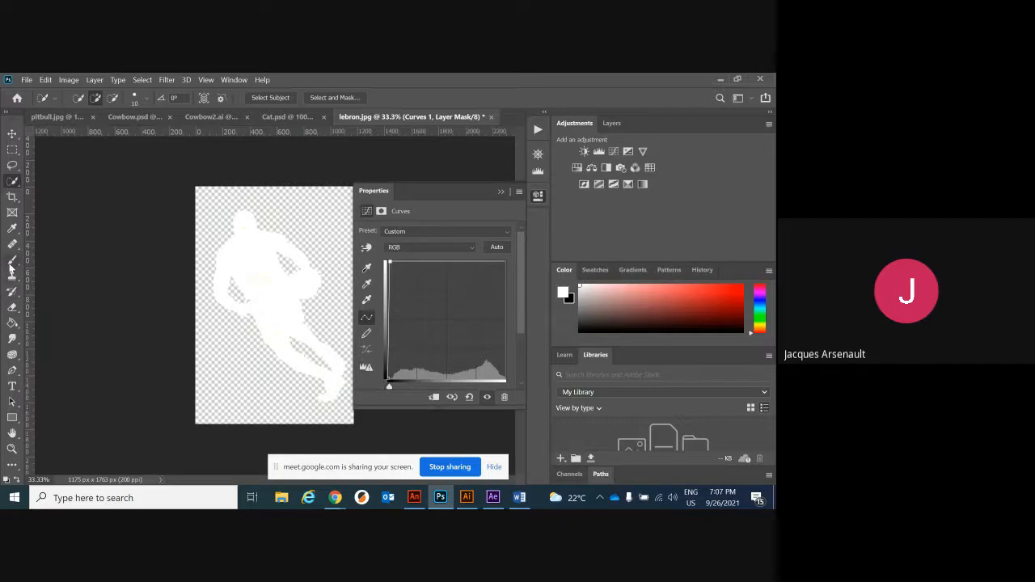
Step: Merge the Curves 1 adjustment layer with the Layer 0 copy player layer
left_click(498, 192)
left_click(612, 123)
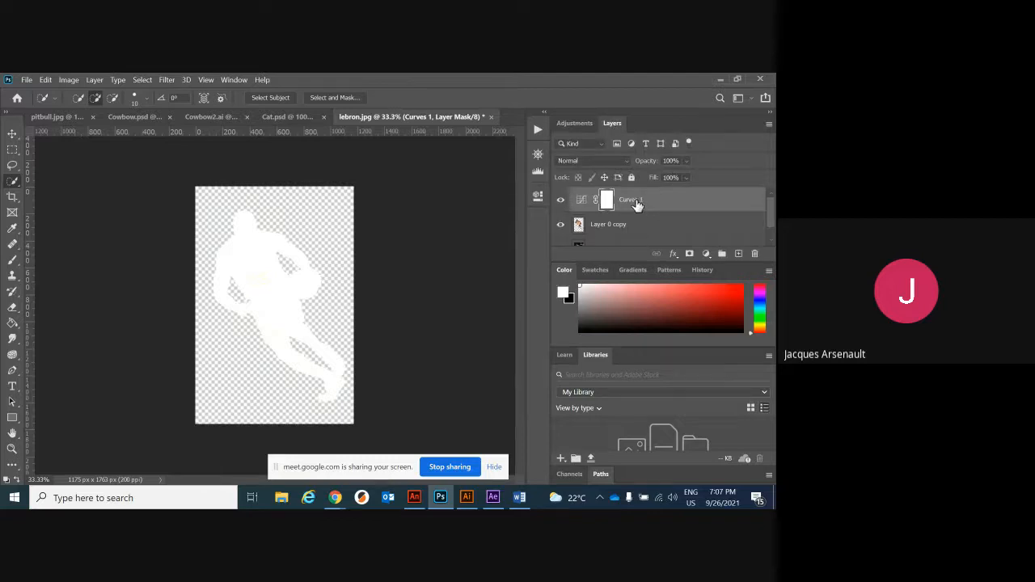
left_click(612, 231)
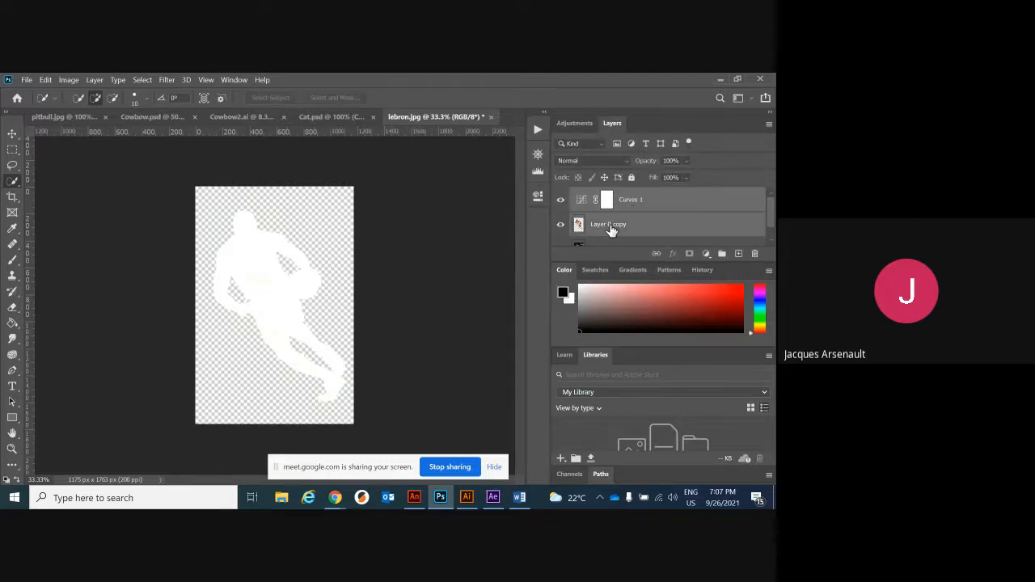
right_click(612, 231)
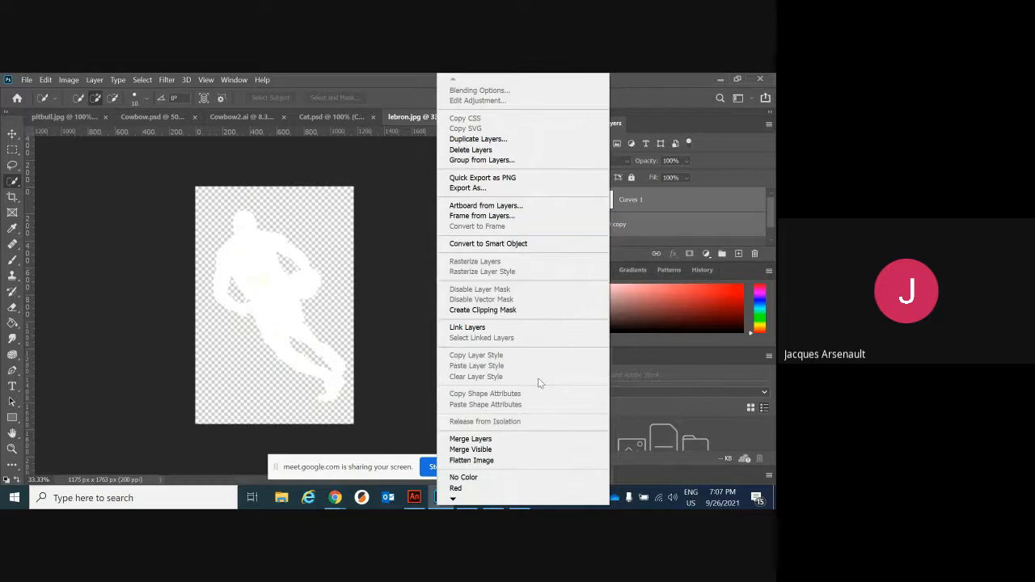
left_click(513, 438)
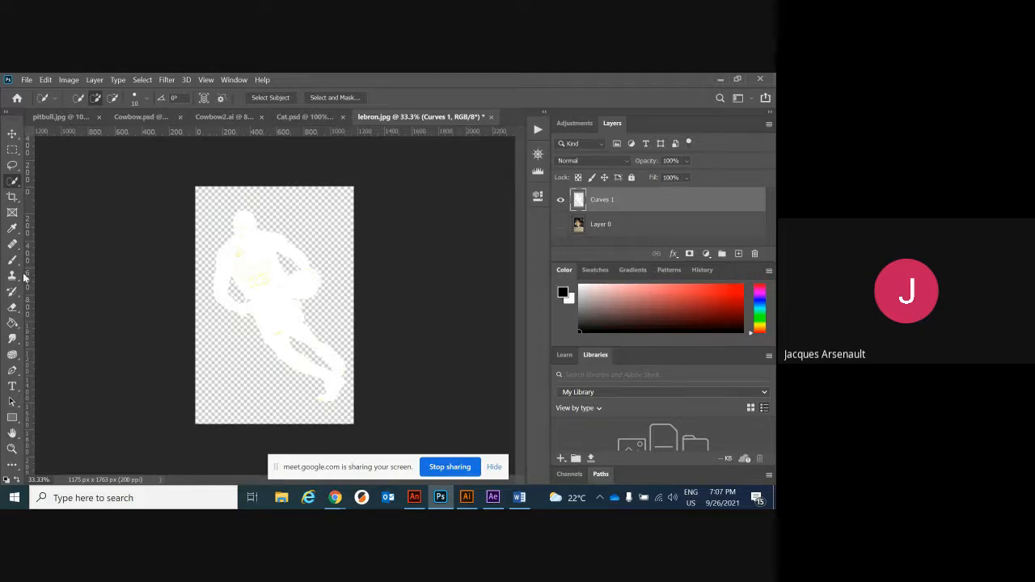
Step: Set the foreground colour to near-white #fcfcfc and paint over the yellow specks on the player's torso and shorts with the Brush tool
left_click(12, 308)
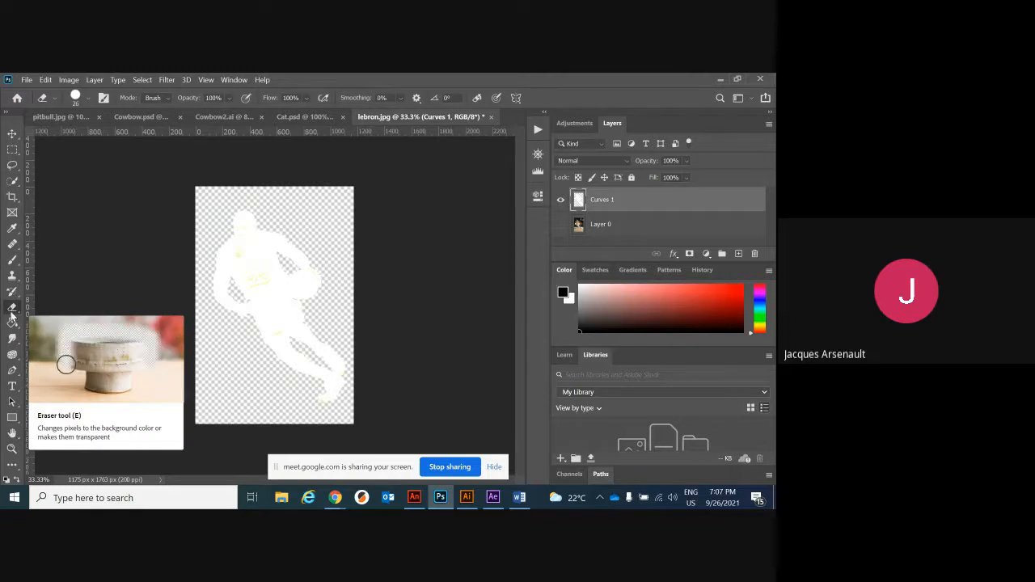
left_click(12, 259)
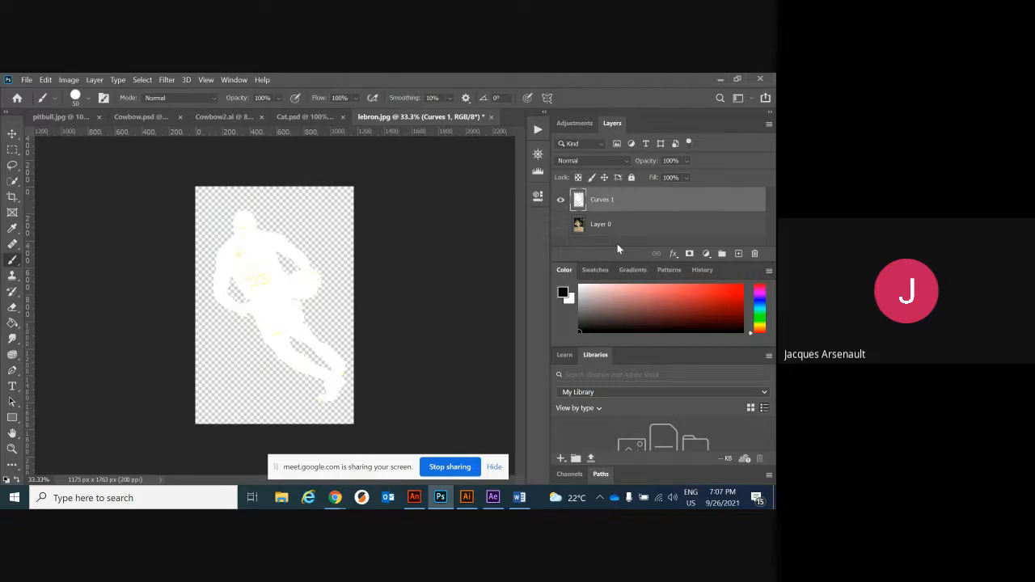
left_click(564, 294)
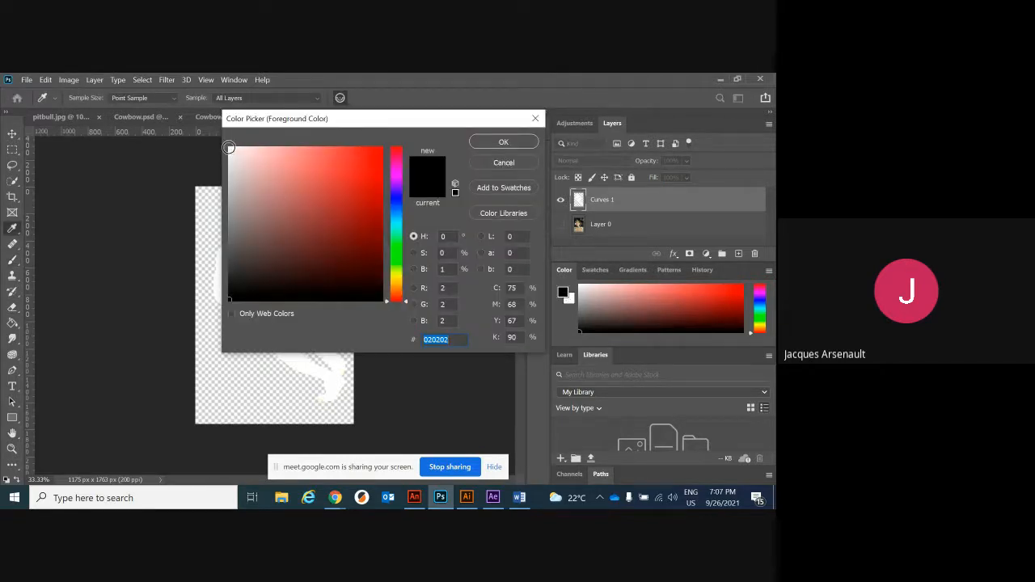
left_click(229, 147)
left_click(510, 142)
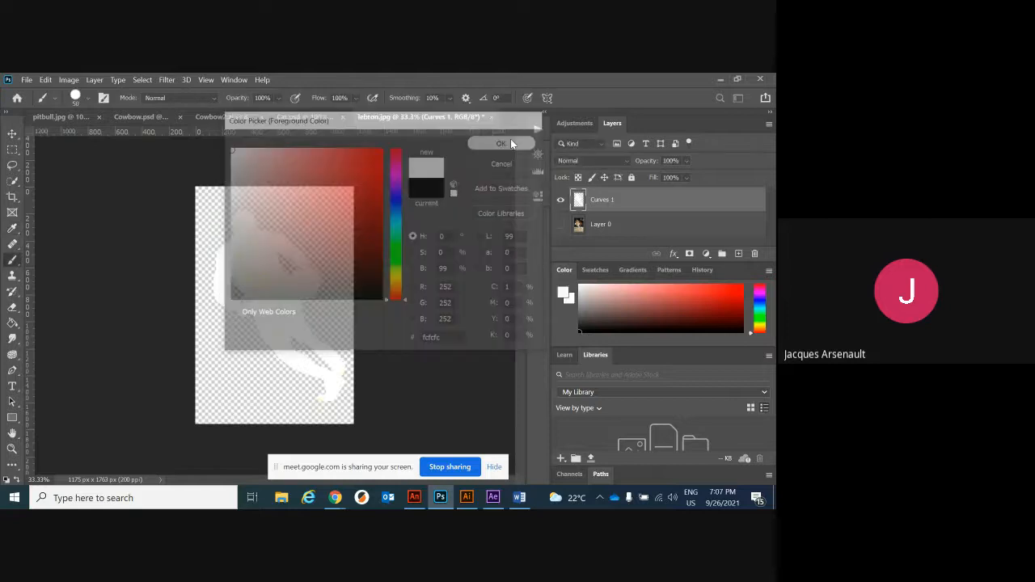
mouse_move(263, 286)
left_mouse_down()
mouse_move(230, 268)
mouse_move(236, 250)
mouse_move(241, 257)
left_mouse_up()
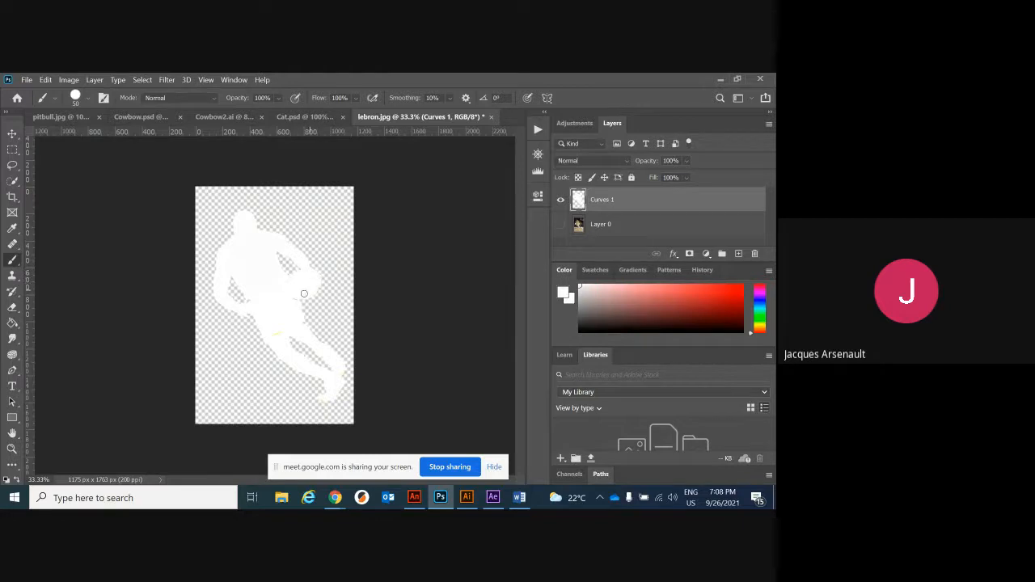
left_click_drag(279, 335, 275, 334)
Step: Save the player document on the computer as the Photoshop file lebron in Downloads, with Maximize Compatibility on
left_click(28, 79)
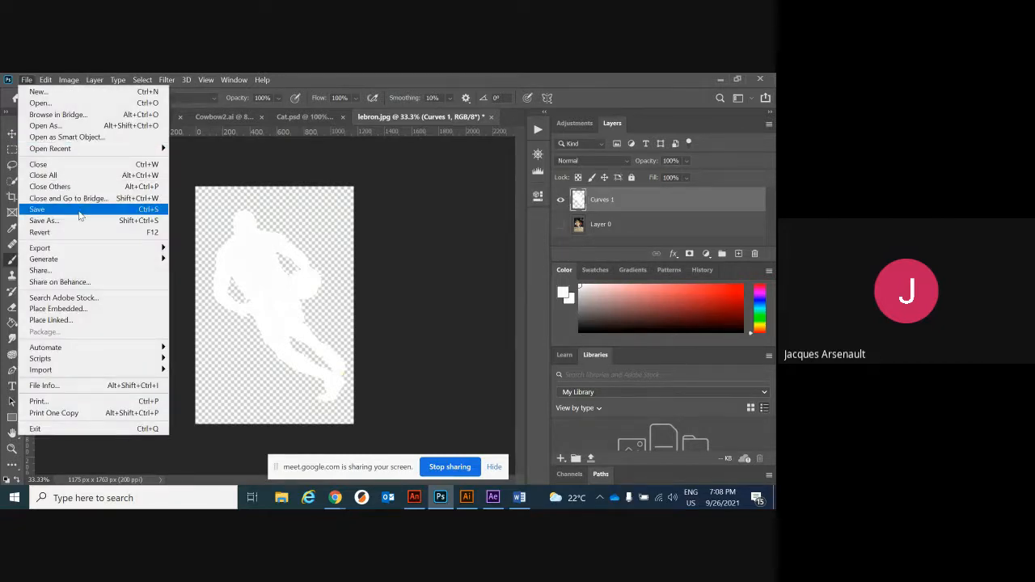
left_click(79, 212)
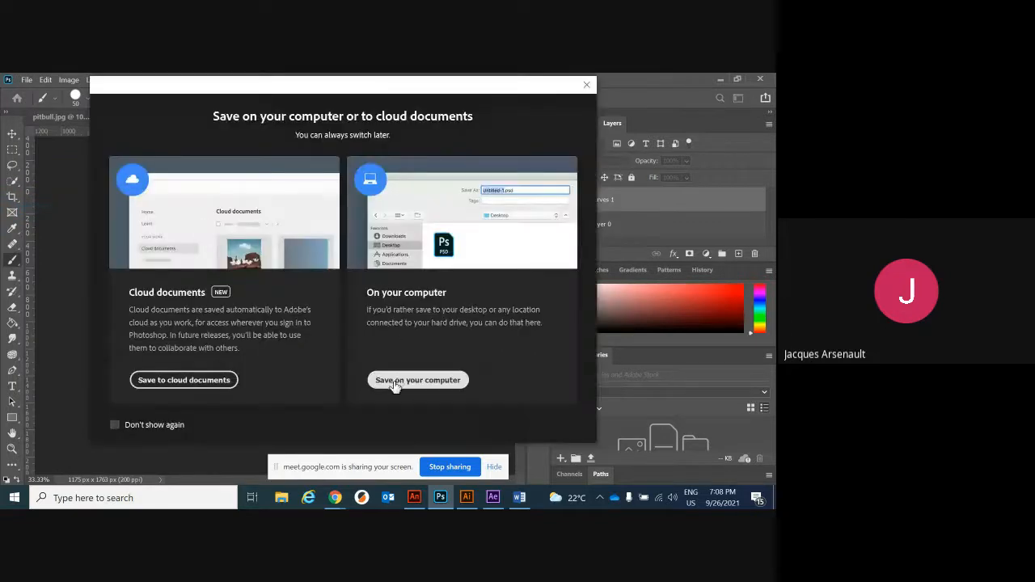
left_click(396, 380)
type("leb")
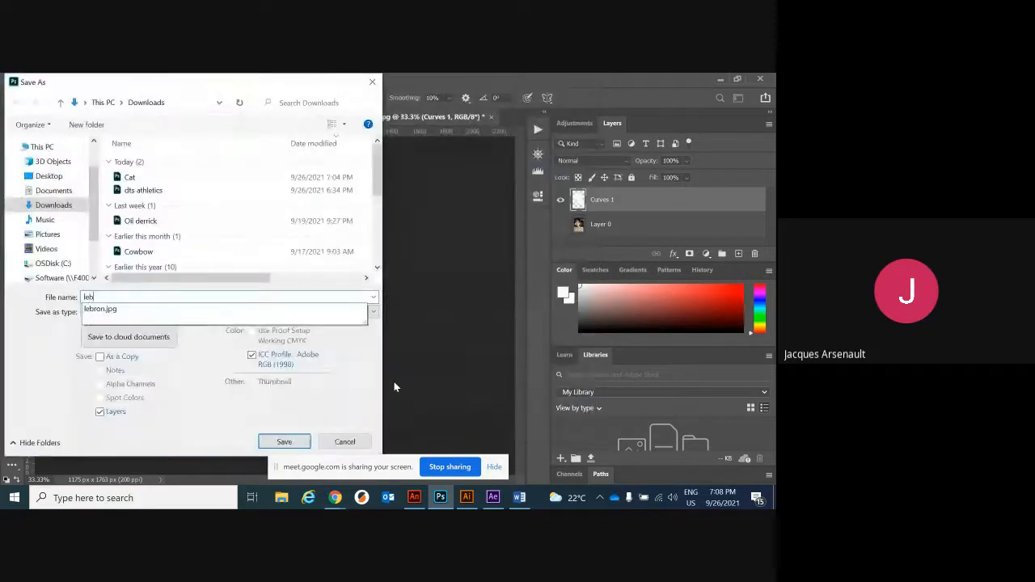
type("ron")
key("Return")
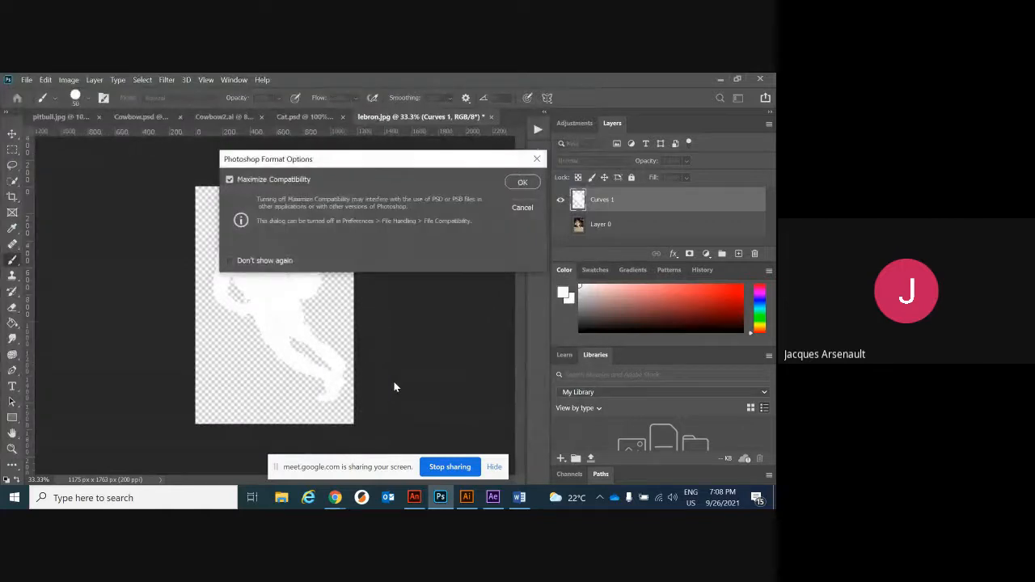
left_click(520, 183)
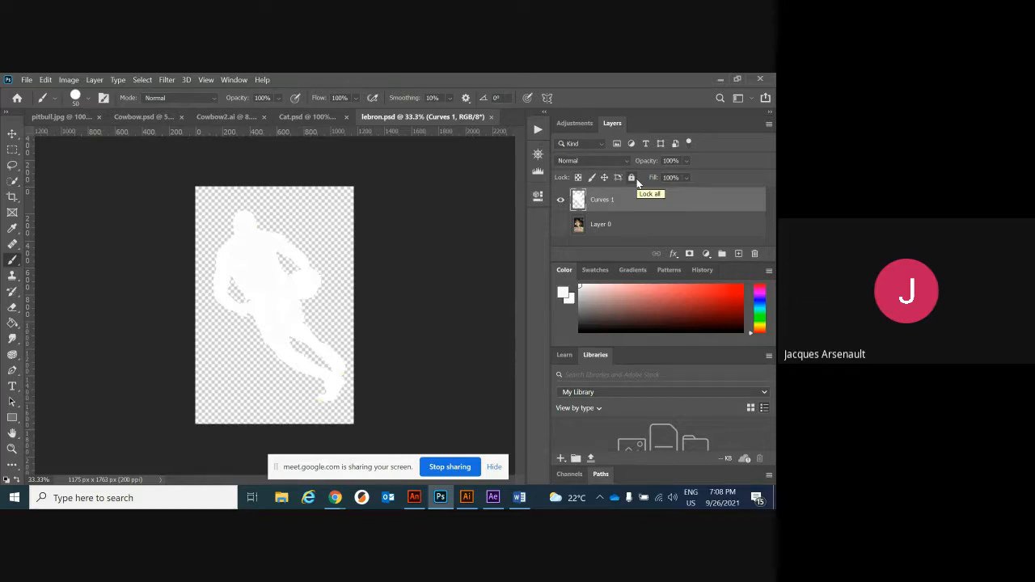
Step: Copy the white player silhouette into the Cat.psd document with the Move tool
left_click(12, 134)
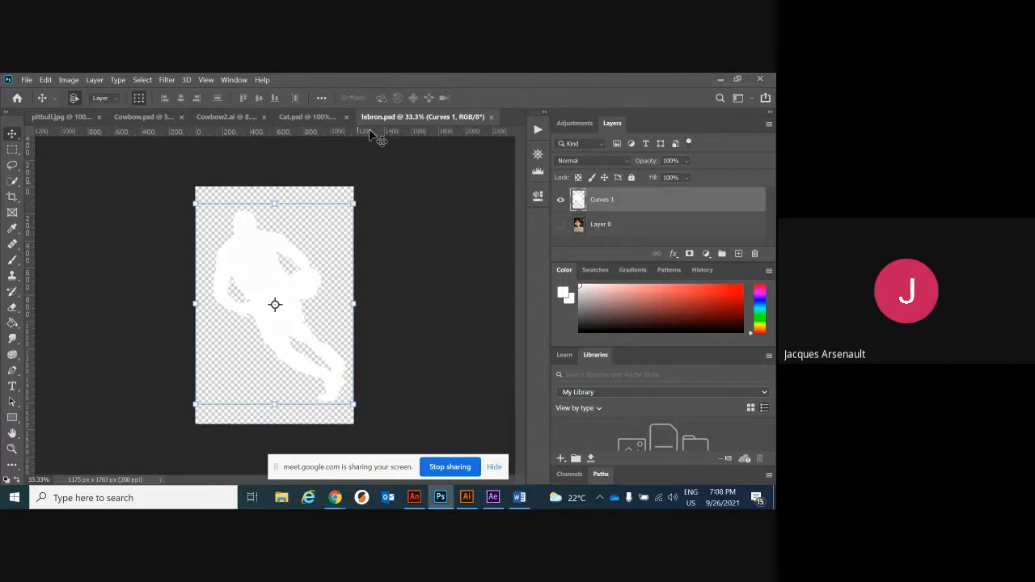
left_click_drag(256, 261, 282, 368)
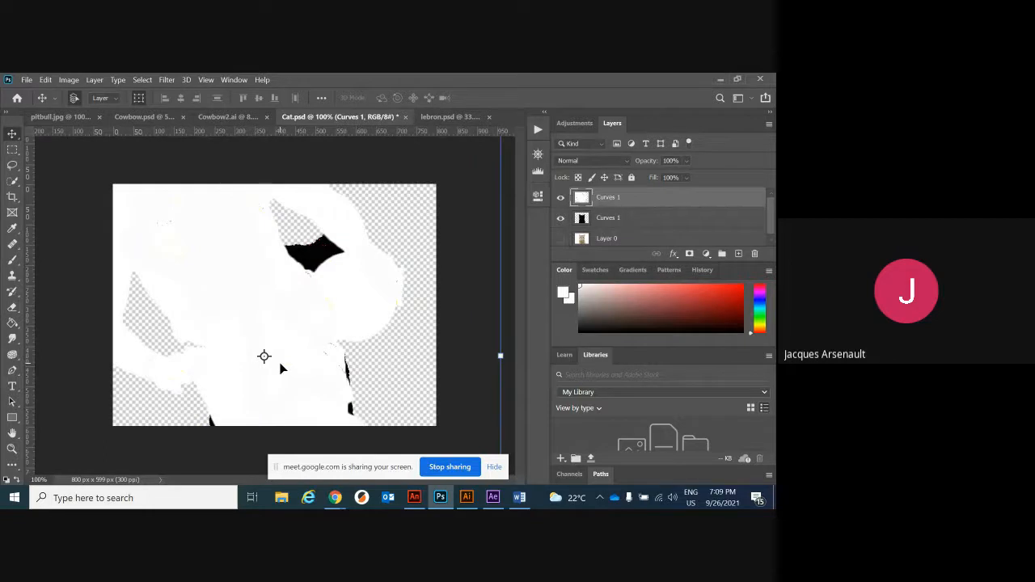
key("ctrl+minus")
key("ctrl+minus")
key("ctrl+minus")
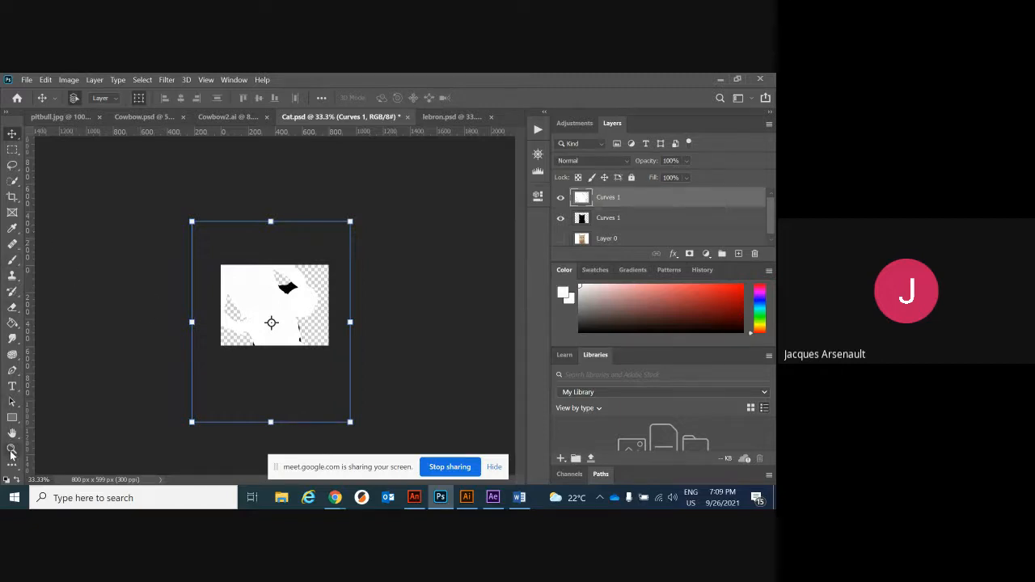
Step: Scale the player to about 15%, rotate it about -4.2°, and place it low on the cat's chest
left_click_drag(350, 422, 282, 333)
scroll(283, 333, "up", 3)
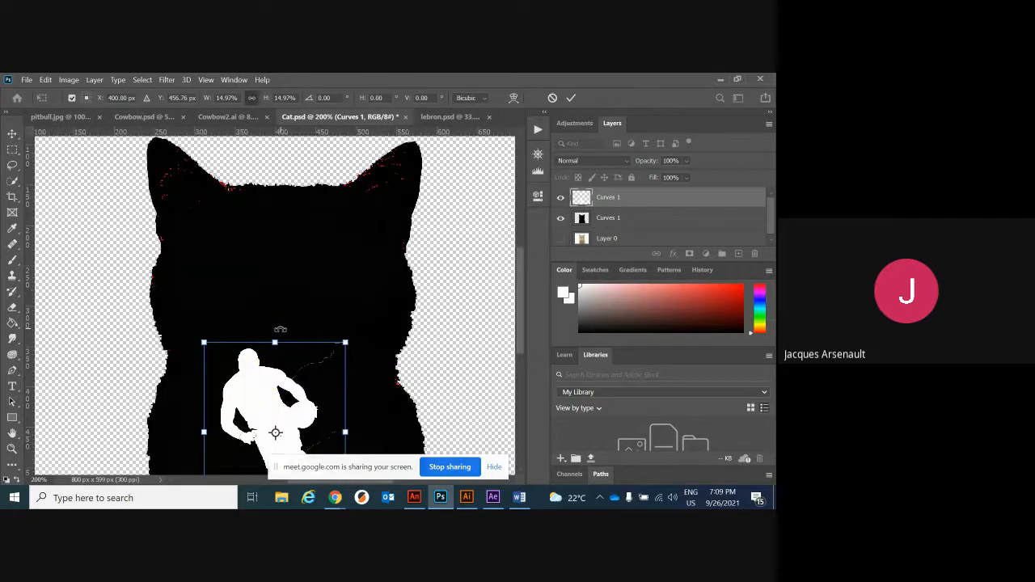
key("ctrl+minus")
left_click_drag(266, 346, 272, 300)
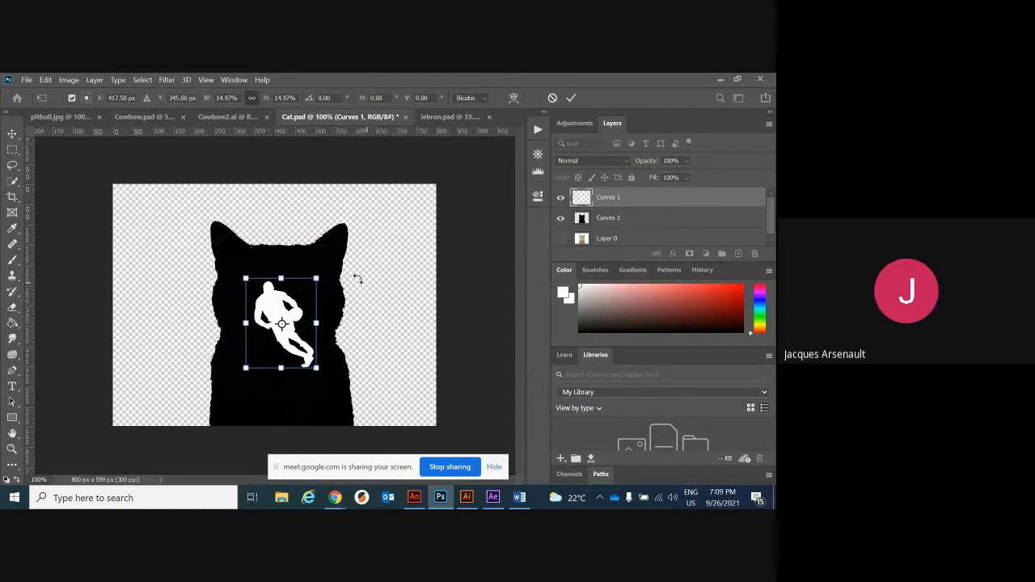
mouse_move(322, 269)
left_mouse_down()
mouse_move(332, 269)
mouse_move(314, 257)
mouse_move(316, 268)
left_mouse_up()
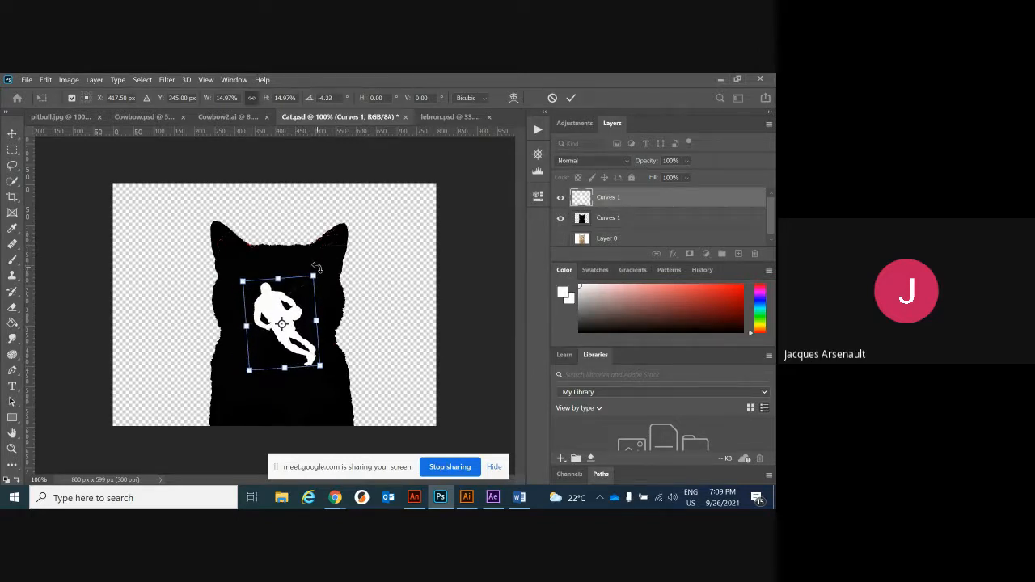
left_click_drag(278, 310, 281, 368)
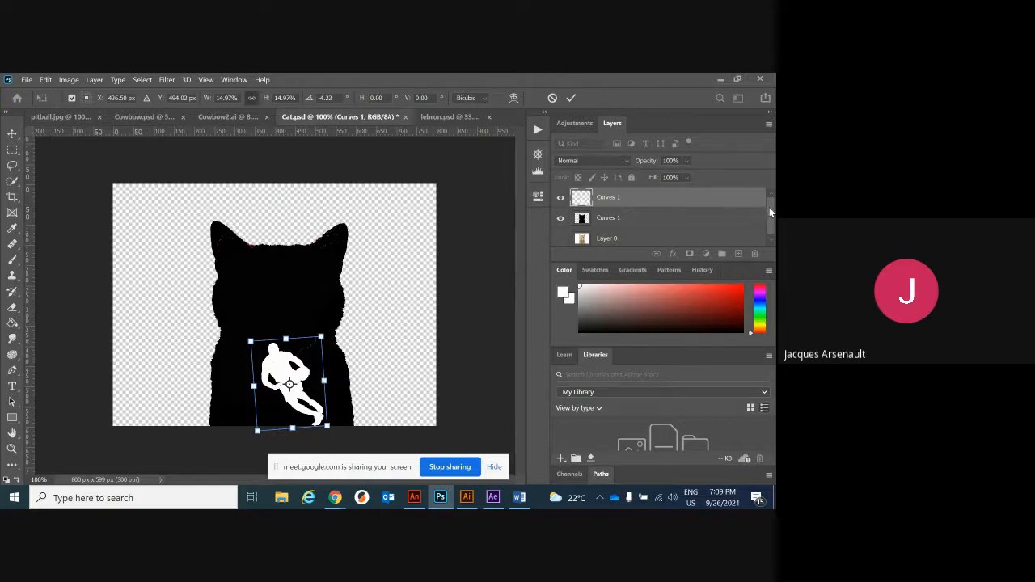
Step: Hide the player and black cat layers, then show and select the original cat photo on Layer 0
left_click_drag(768, 207, 768, 234)
left_click(560, 215)
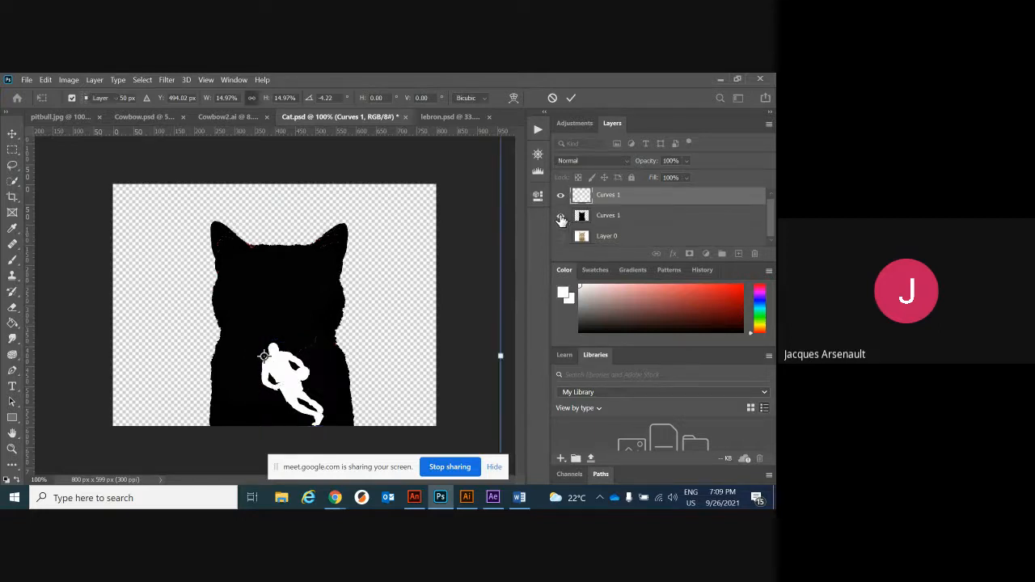
left_click(560, 194)
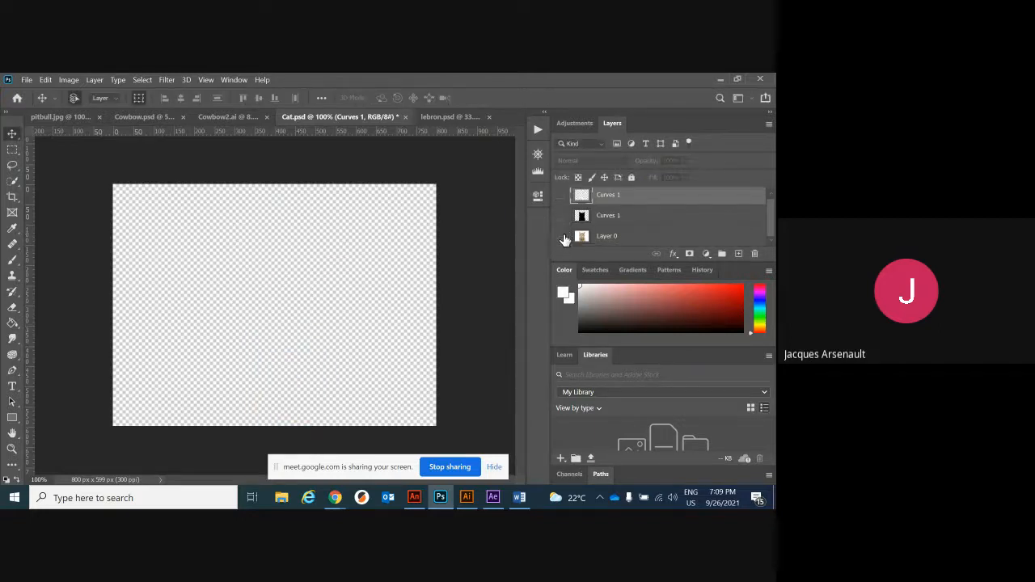
left_click(563, 235)
left_click(608, 237)
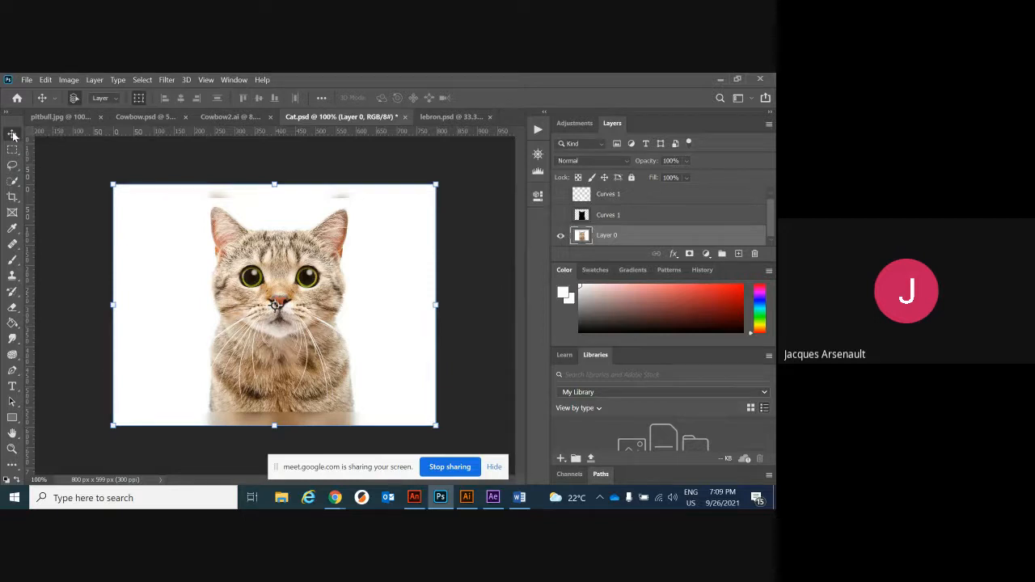
Step: Outline the eye on the image's left side of the cat photo with the Magnetic Lasso and copy it
left_click_drag(12, 151, 50, 174)
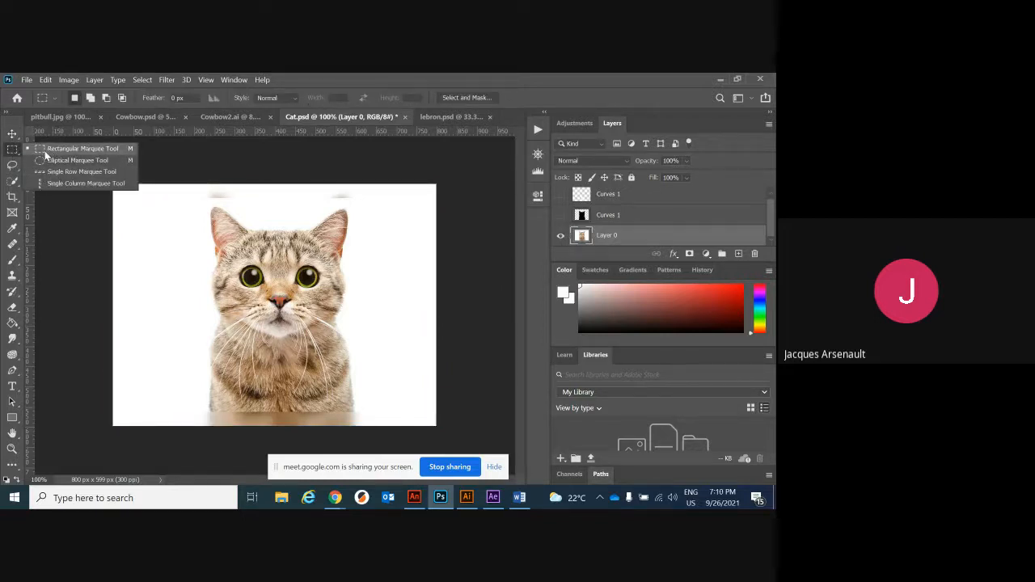
left_click_drag(13, 167, 14, 167)
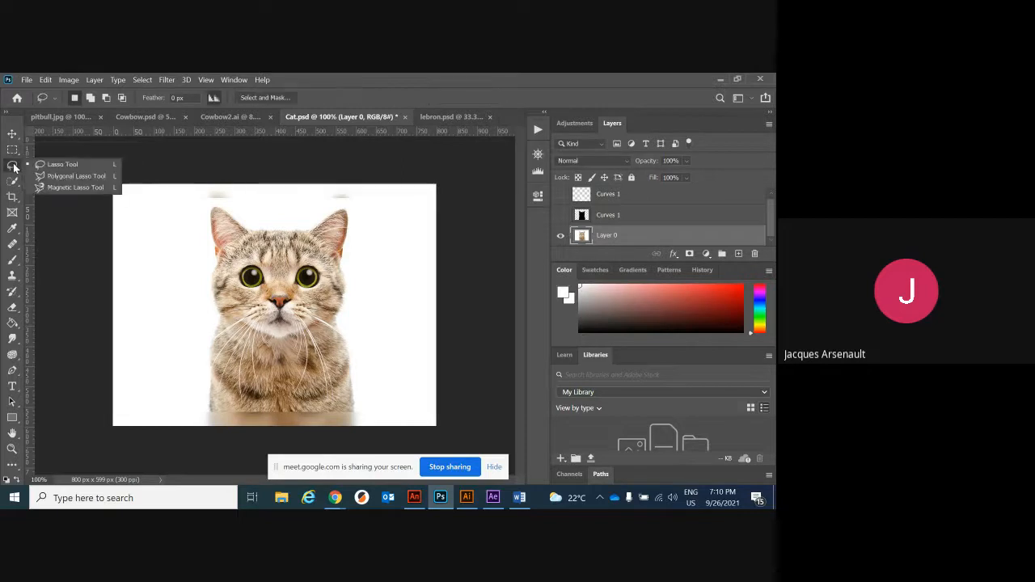
left_click(72, 187)
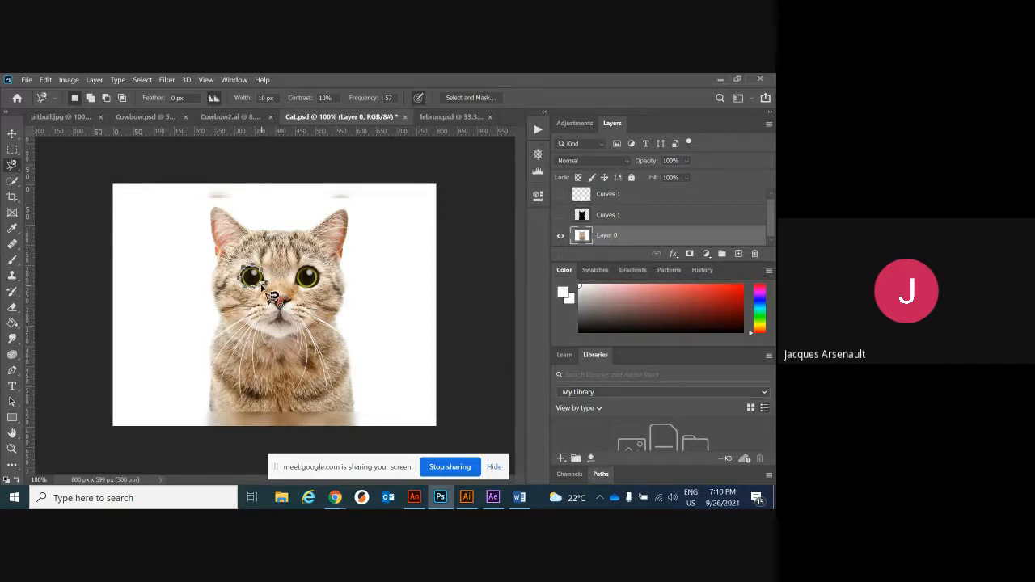
left_click(261, 287)
left_click(45, 79)
left_click(73, 91)
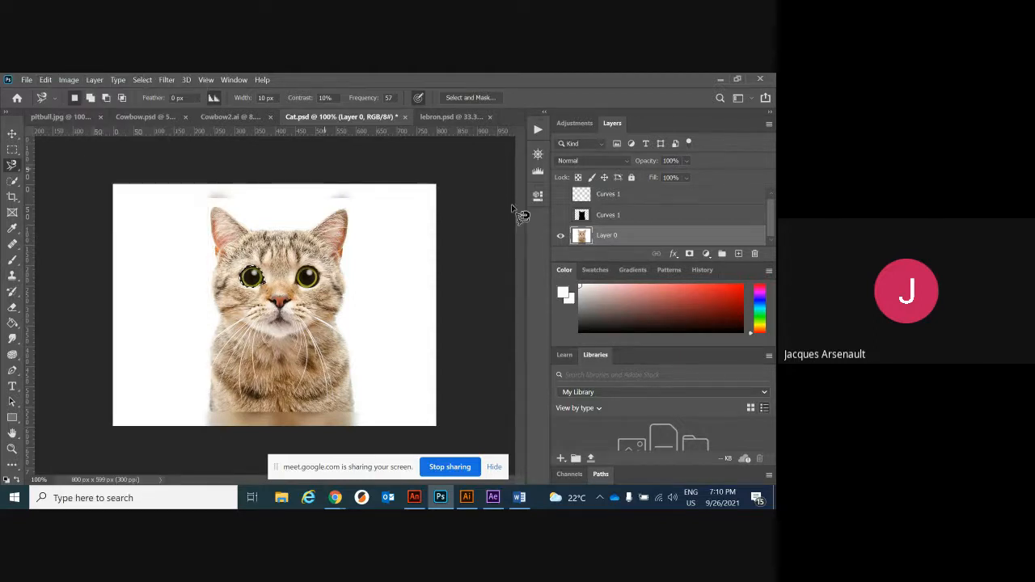
Step: Show and select the black cat silhouette layer and paste the copied eye above it
left_click(608, 217)
left_click(560, 215)
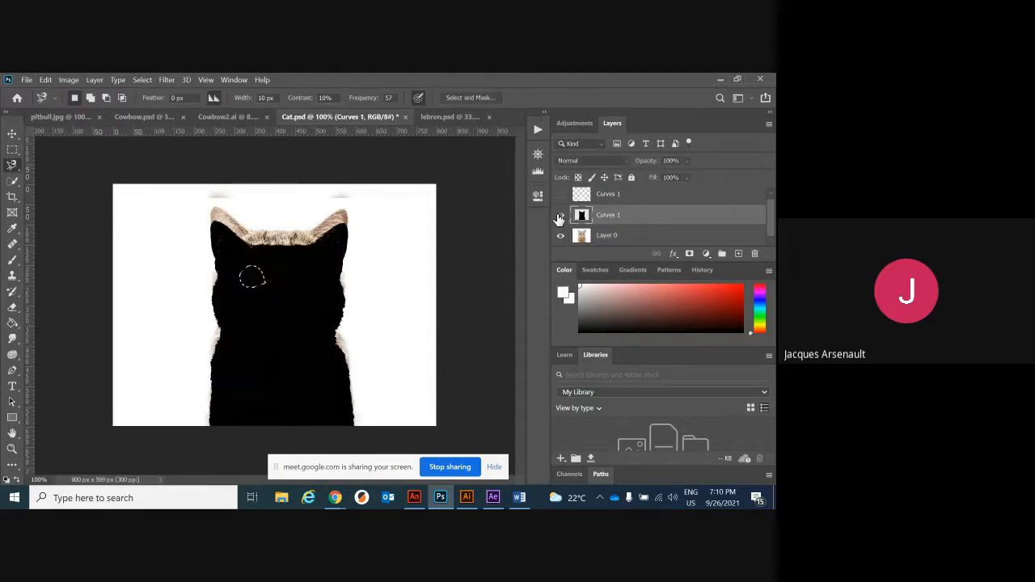
left_click(45, 81)
left_click(76, 114)
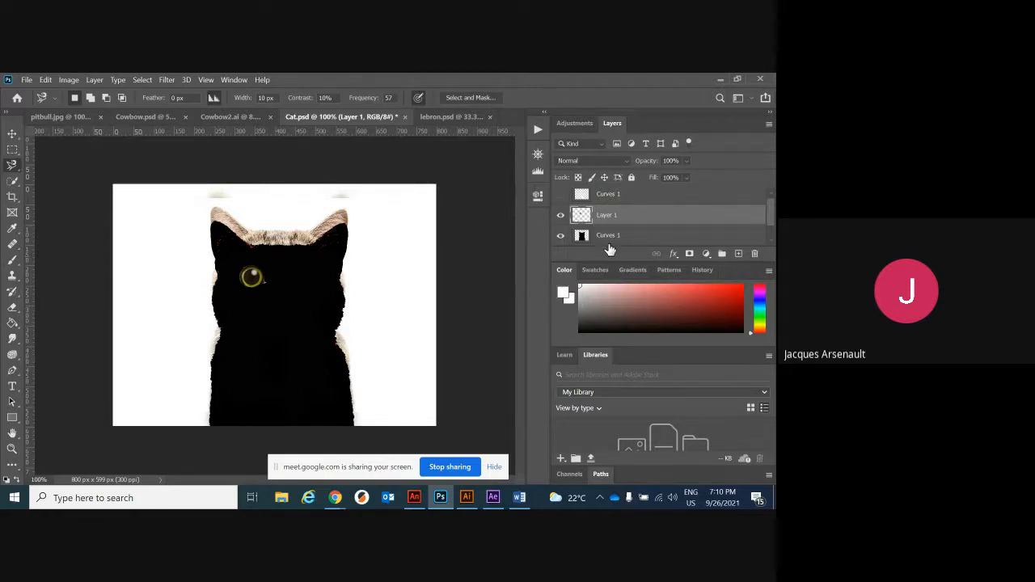
Step: Select the pixels of the pasted eye on Layer 1 and paint them near-white (#fcfcfc) with the Brush tool
right_click(580, 220)
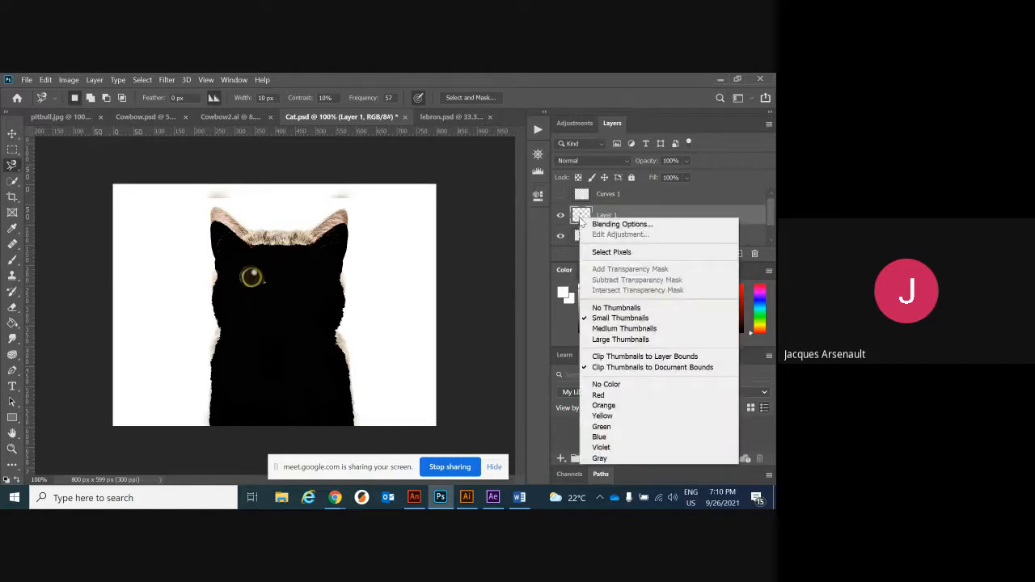
left_click(612, 253)
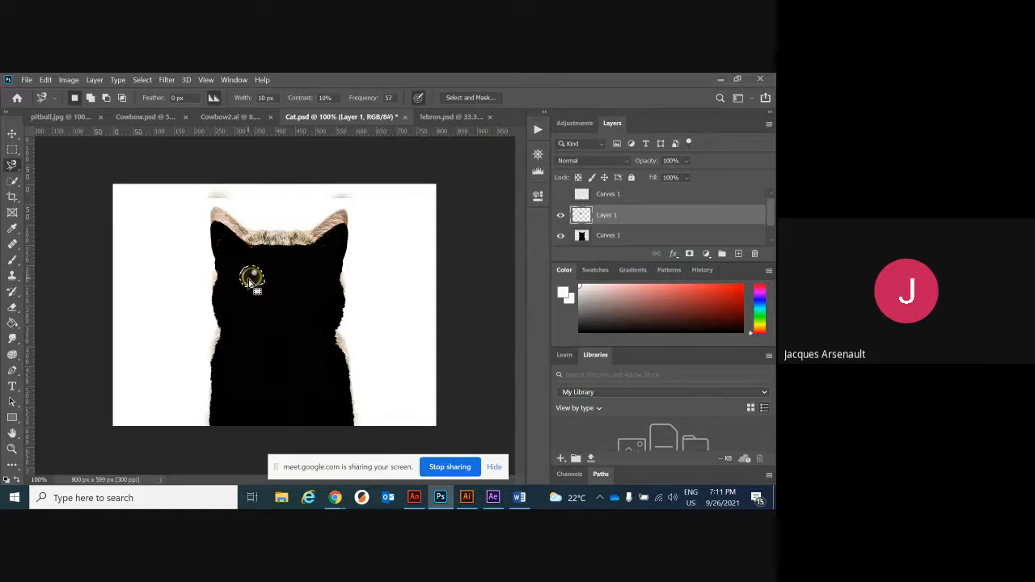
left_click(12, 260)
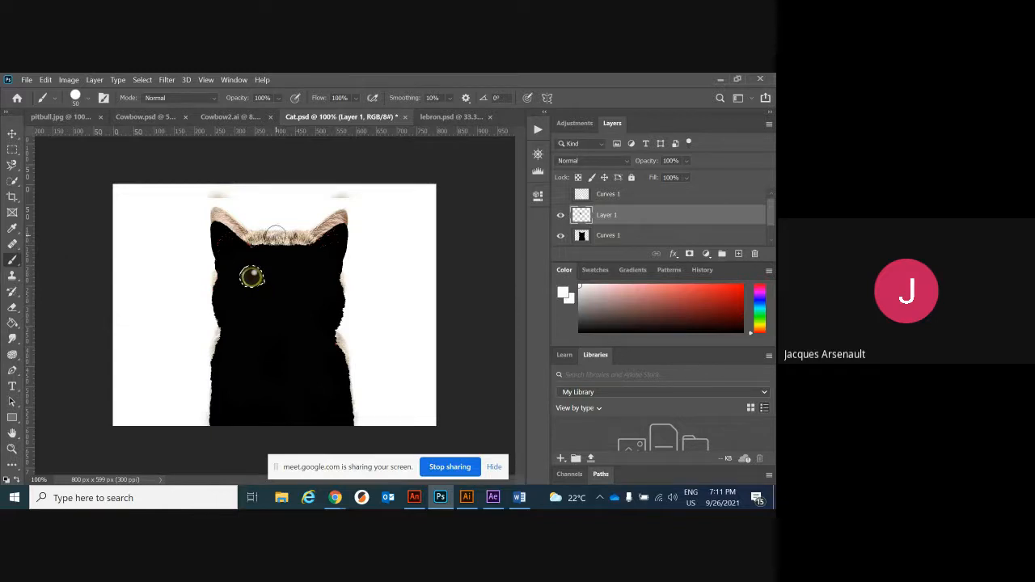
left_click(565, 295)
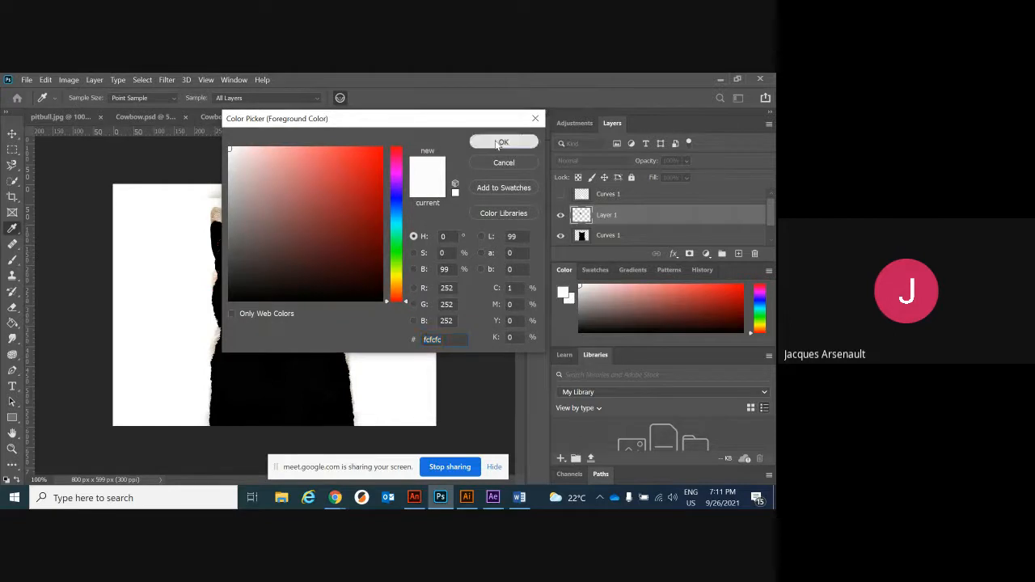
left_click(499, 143)
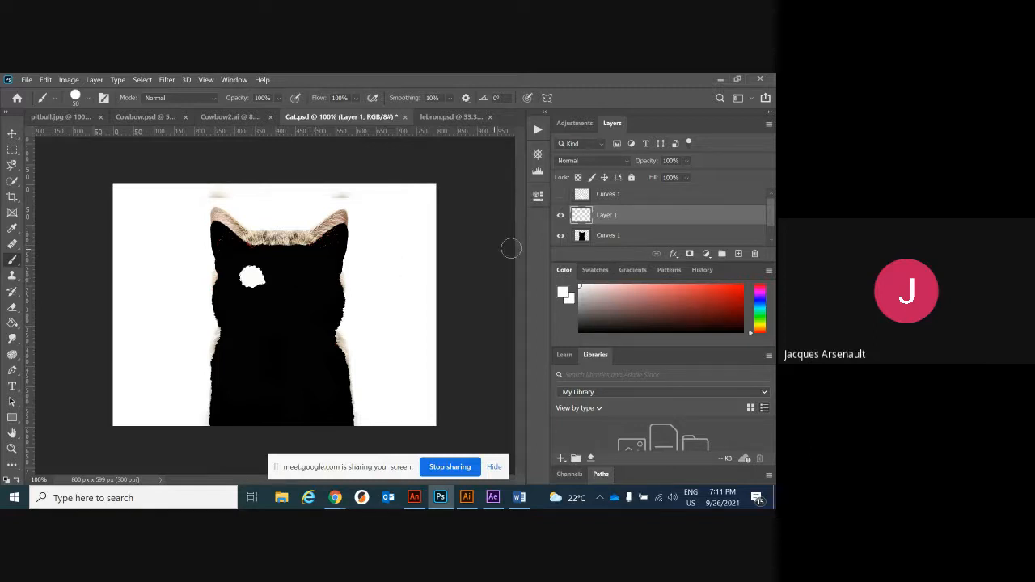
Step: Hide the black cat silhouette and Layer 1 to view the original cat photo, and show both layers again
left_click_drag(772, 215, 770, 227)
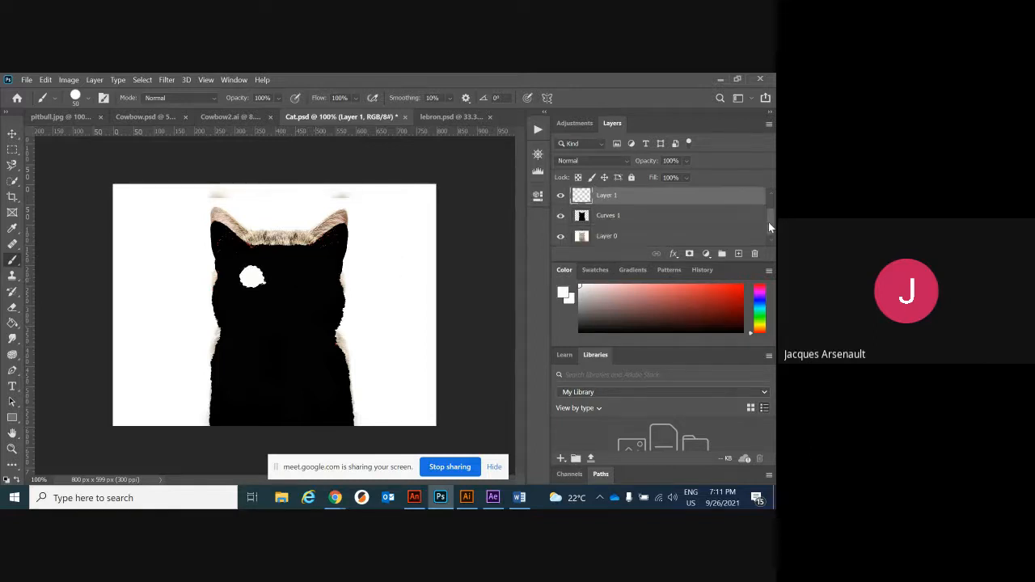
left_click(560, 215)
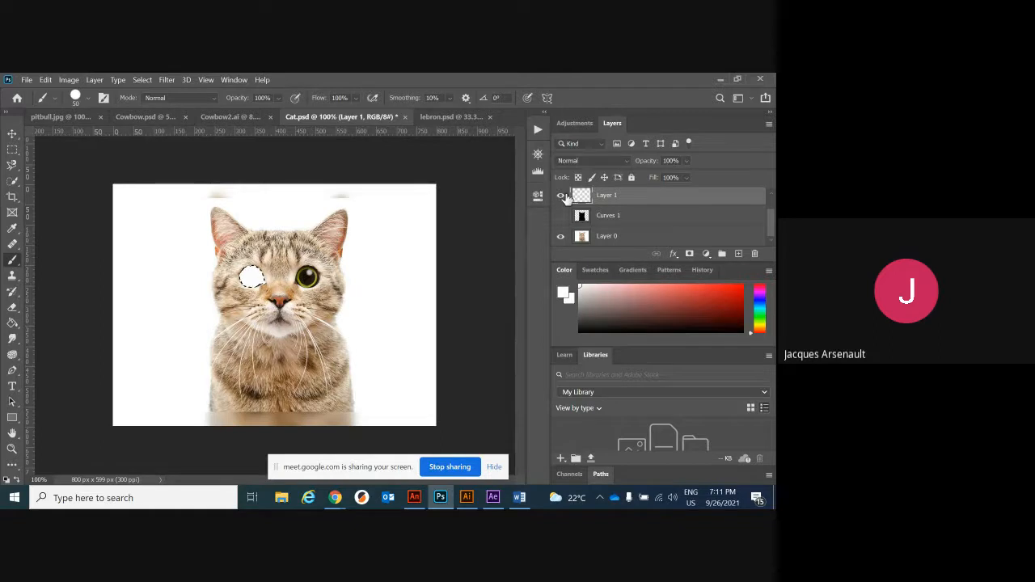
left_click(561, 197)
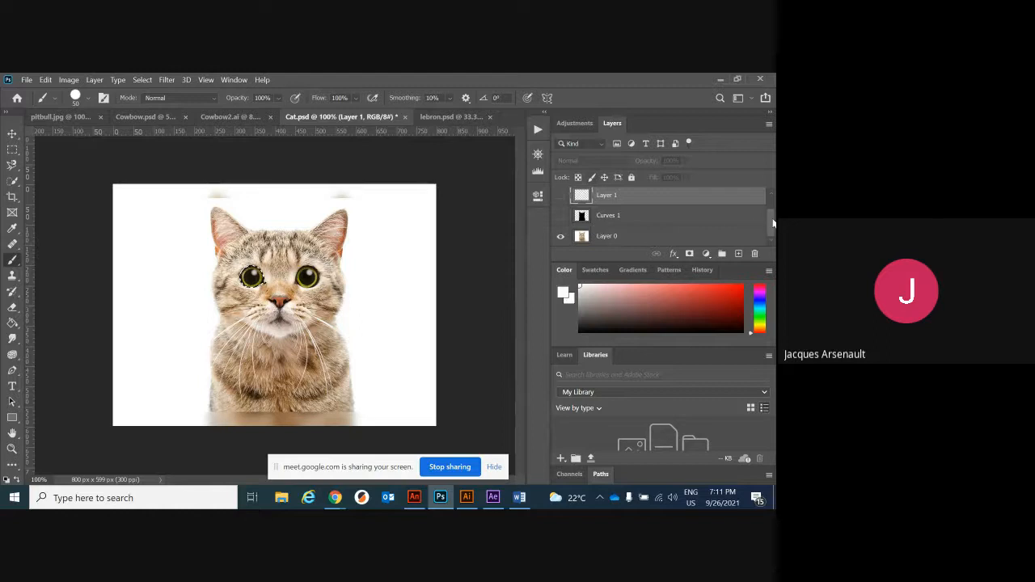
mouse_move(772, 224)
left_mouse_down()
mouse_move(774, 212)
mouse_move(775, 231)
left_mouse_up()
left_click(560, 216)
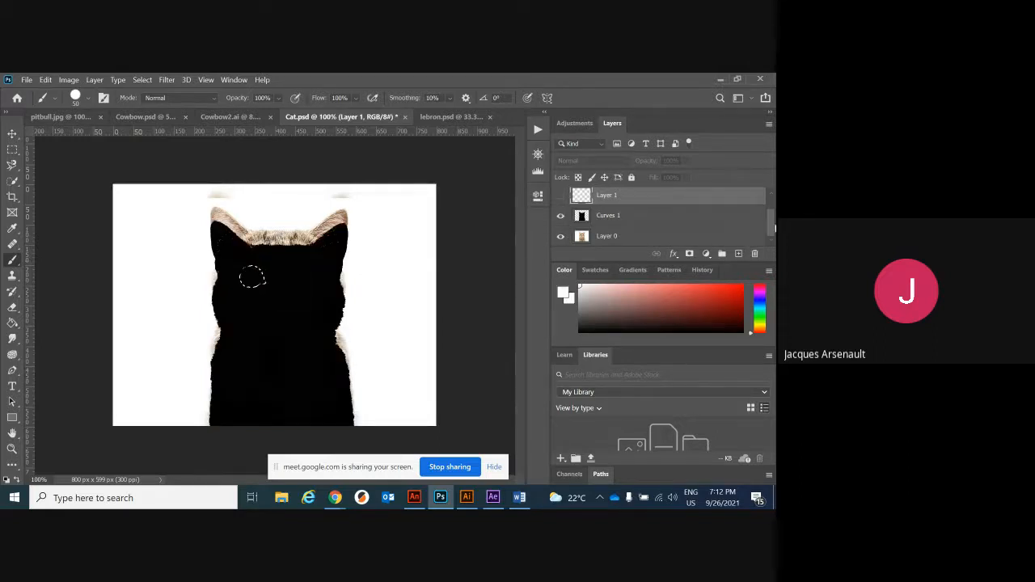
left_click_drag(774, 229, 773, 216)
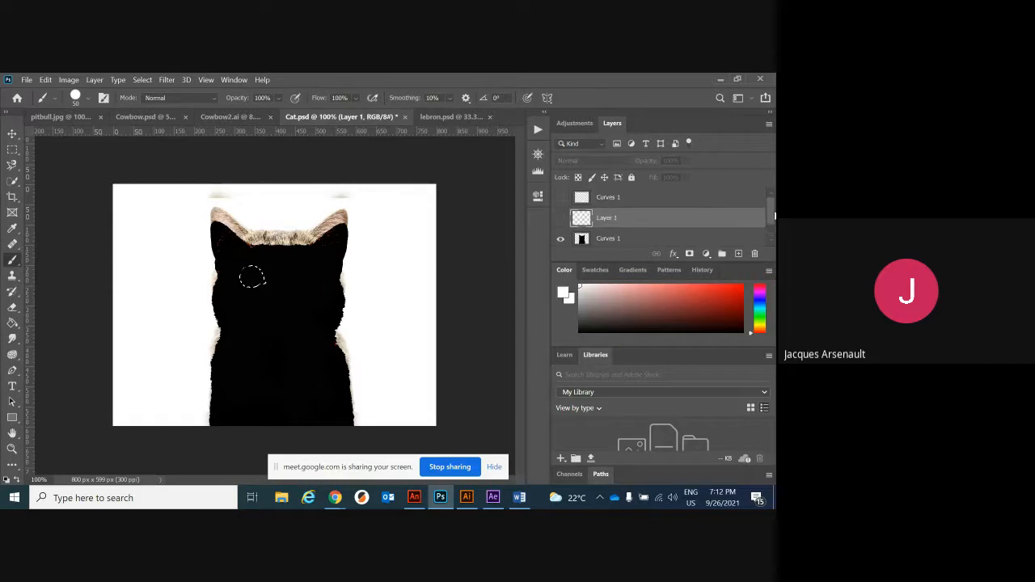
left_click(560, 218)
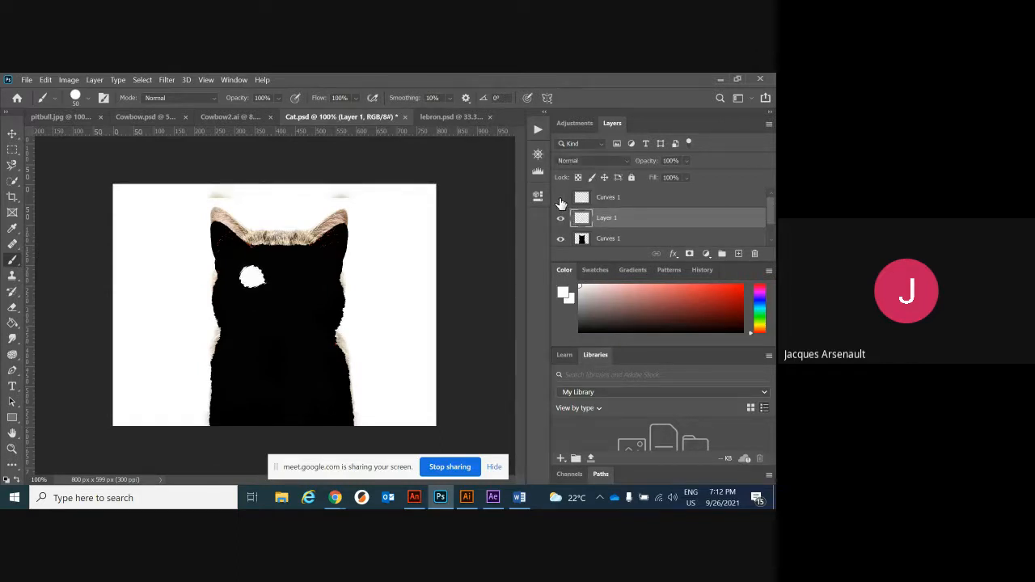
Step: Show the white basketball player layer and hide the original cat photo on Layer 0
left_click(560, 200)
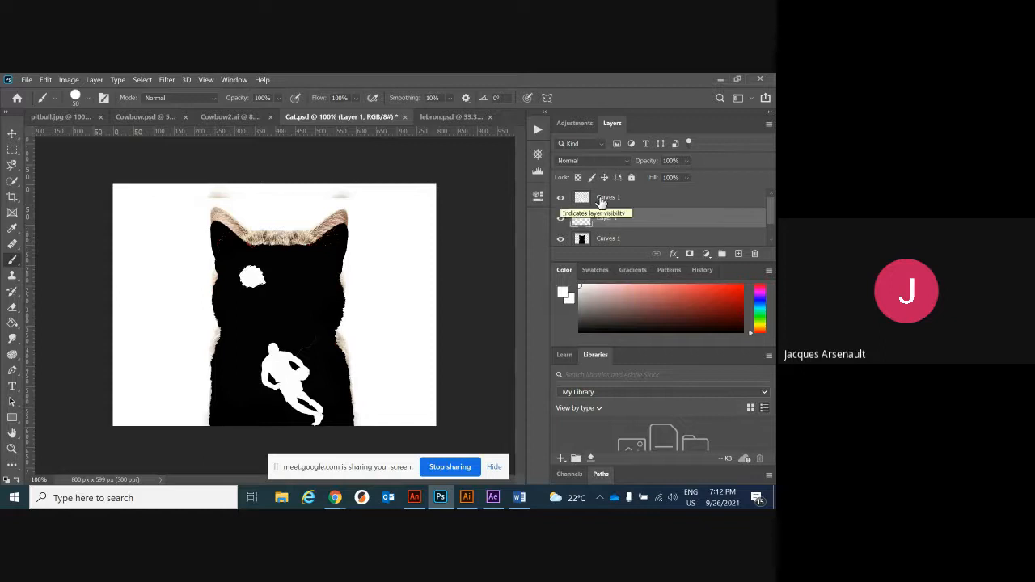
left_click_drag(769, 216, 767, 240)
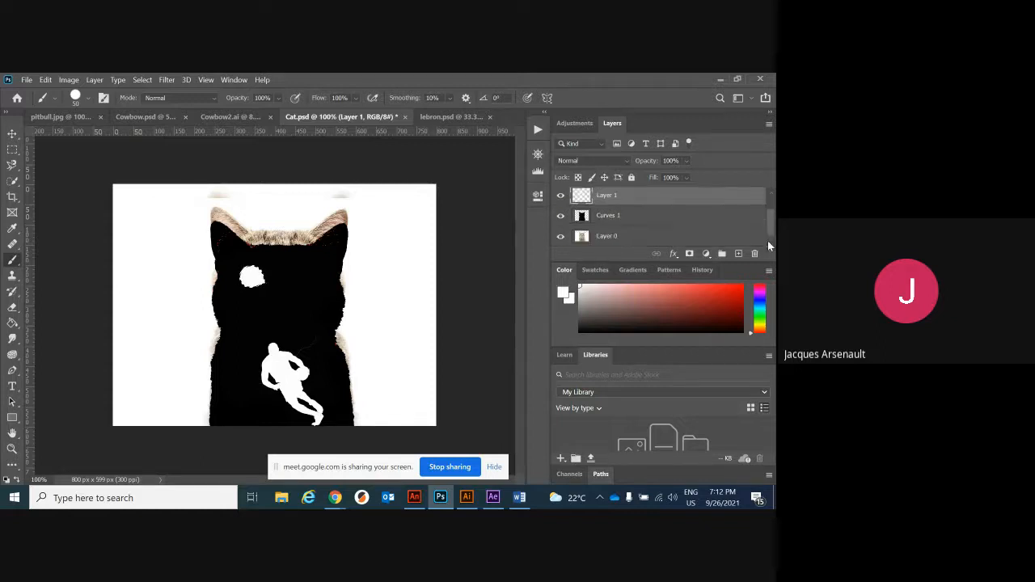
left_click(561, 237)
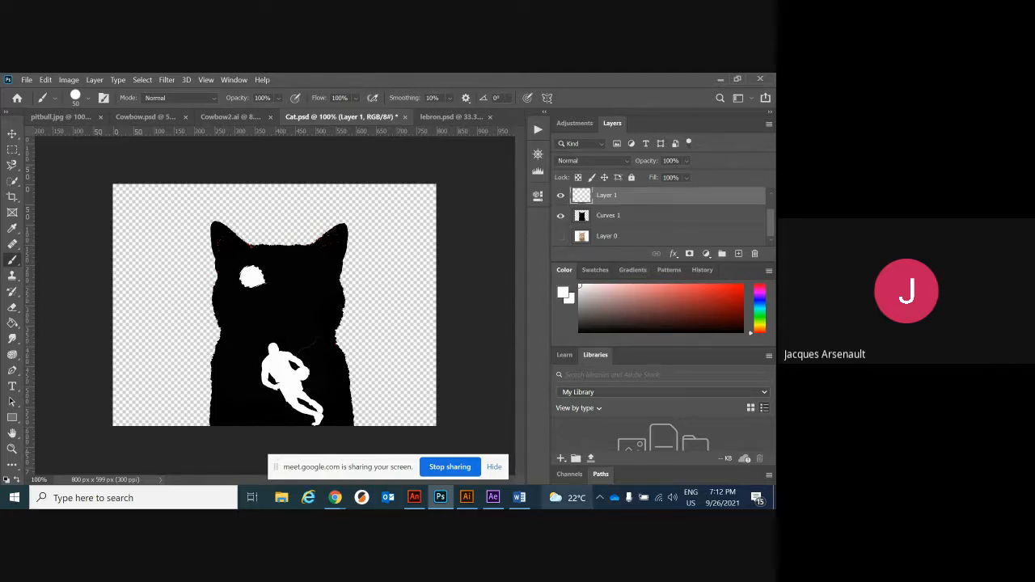
Step: Switch to the Negative Space Project document in Word to review its steps, and return to Photoshop
left_click(519, 497)
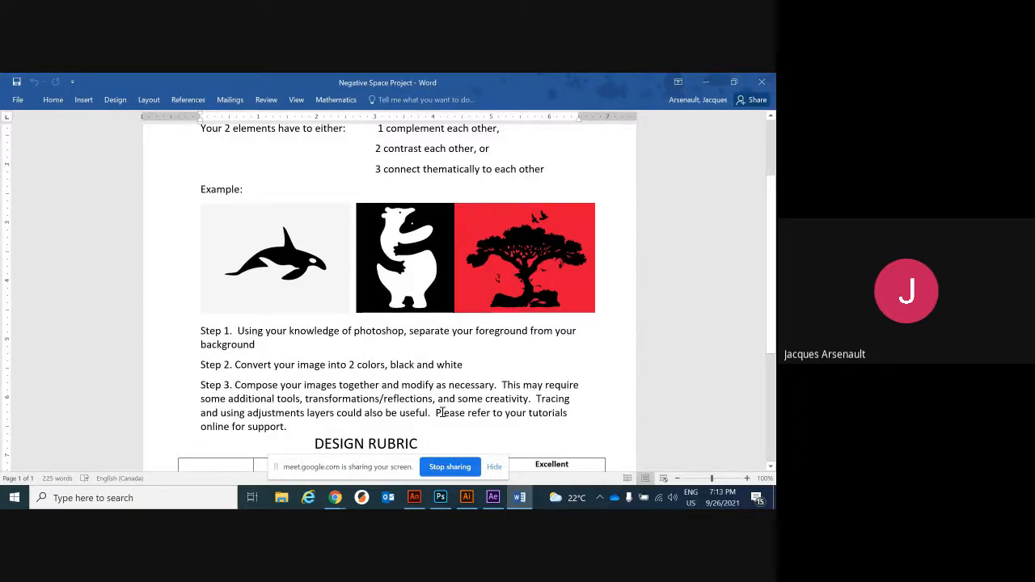
left_click(437, 499)
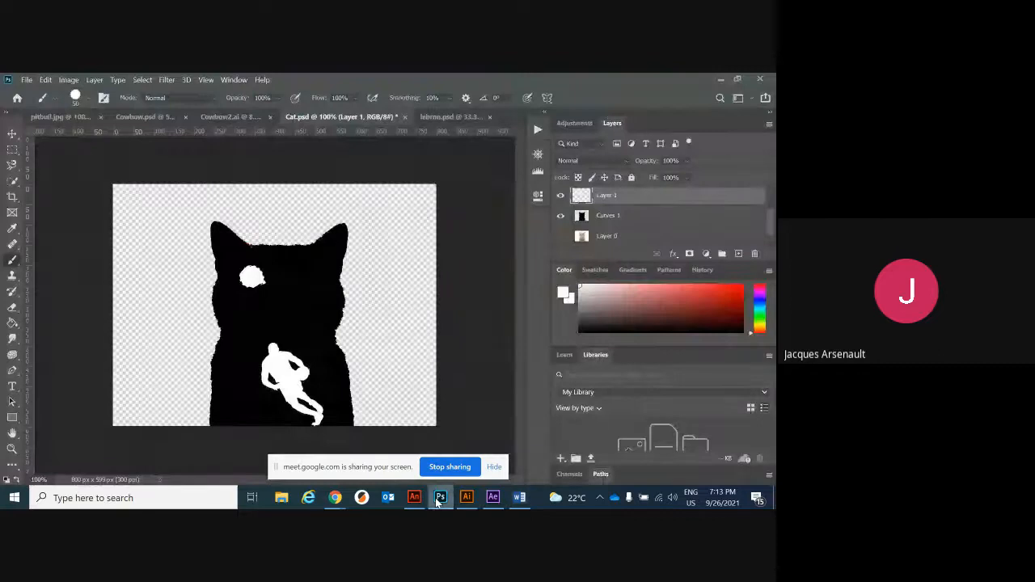
Step: Make Layer 1 the active layer and expand the selection around the white eye by 5 pixels
left_click(615, 215)
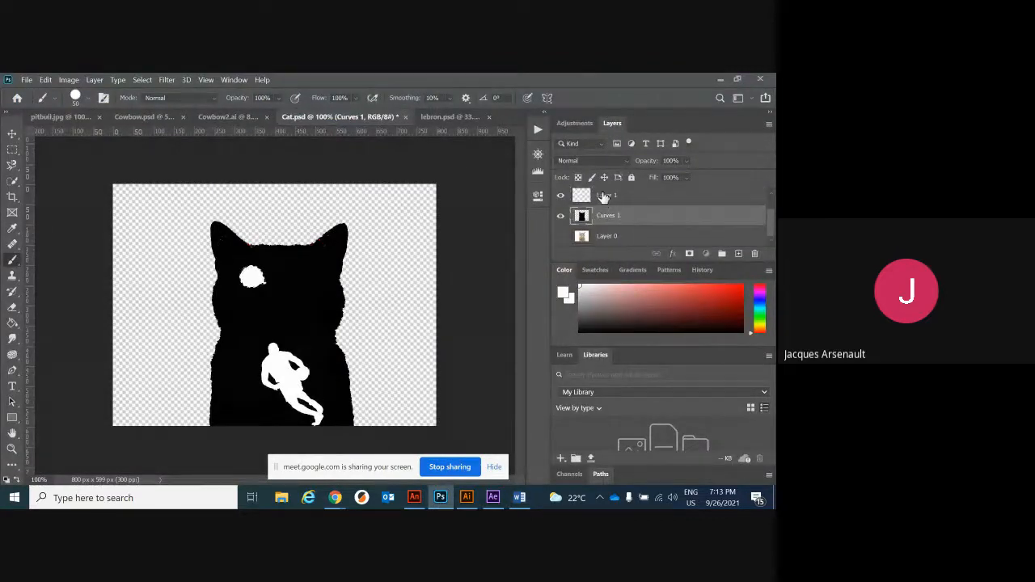
left_click(603, 197)
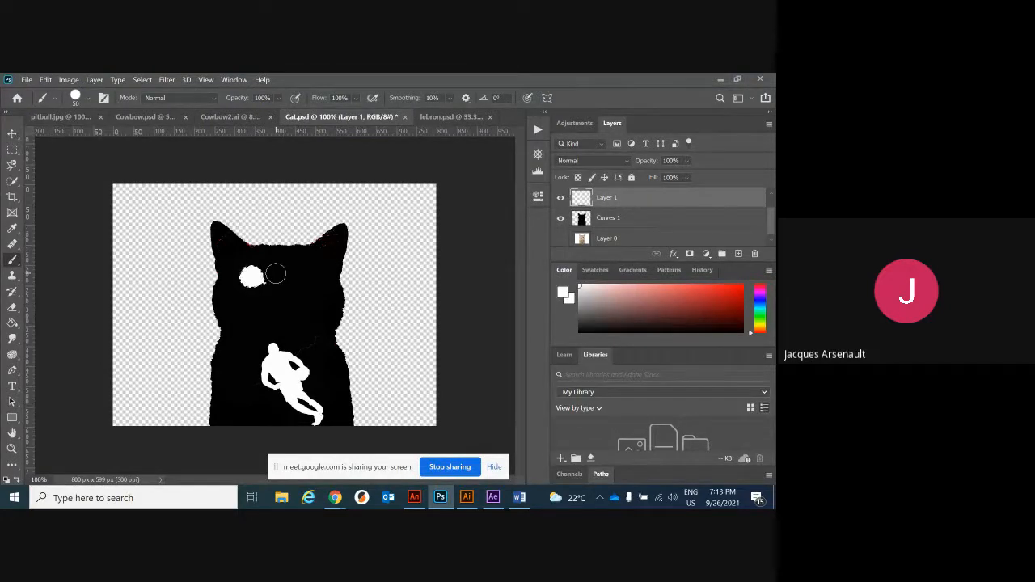
left_click(142, 81)
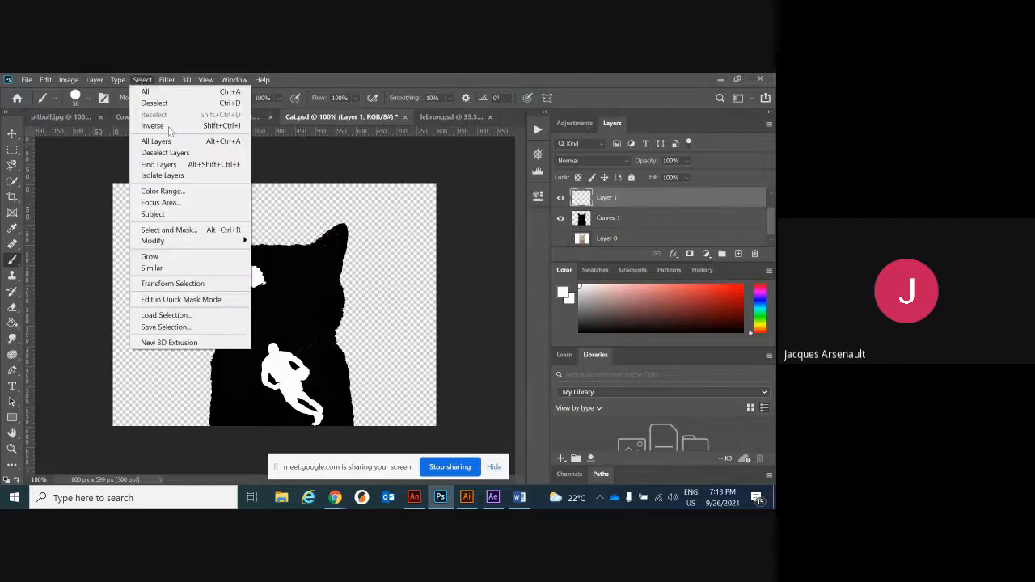
mouse_move(242, 241)
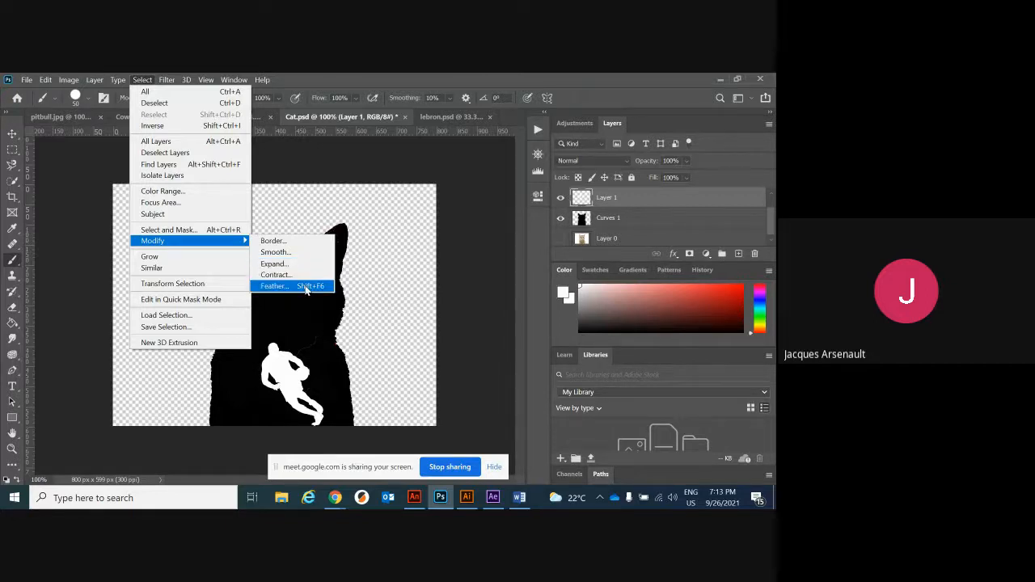
left_click(307, 264)
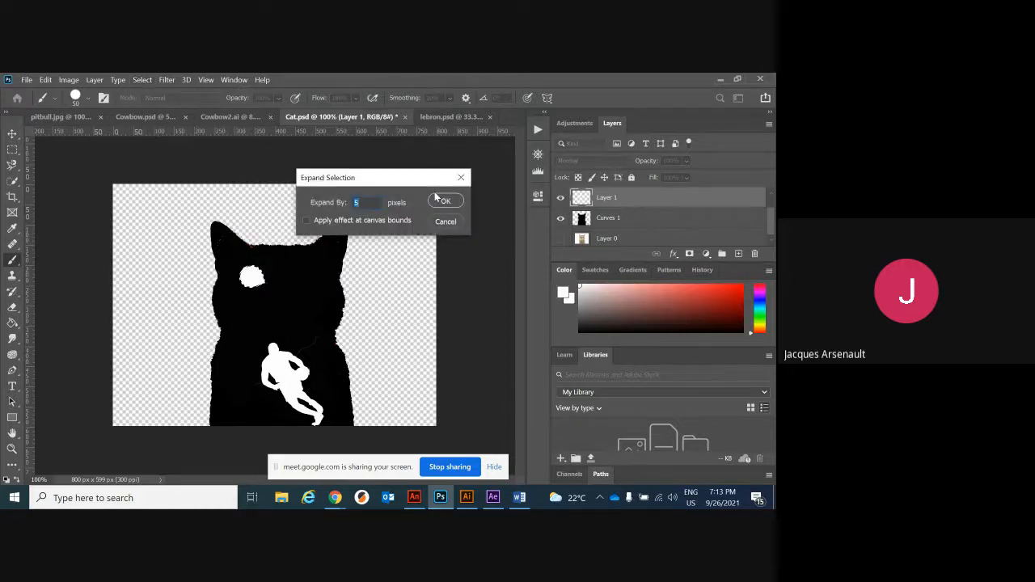
left_click(443, 202)
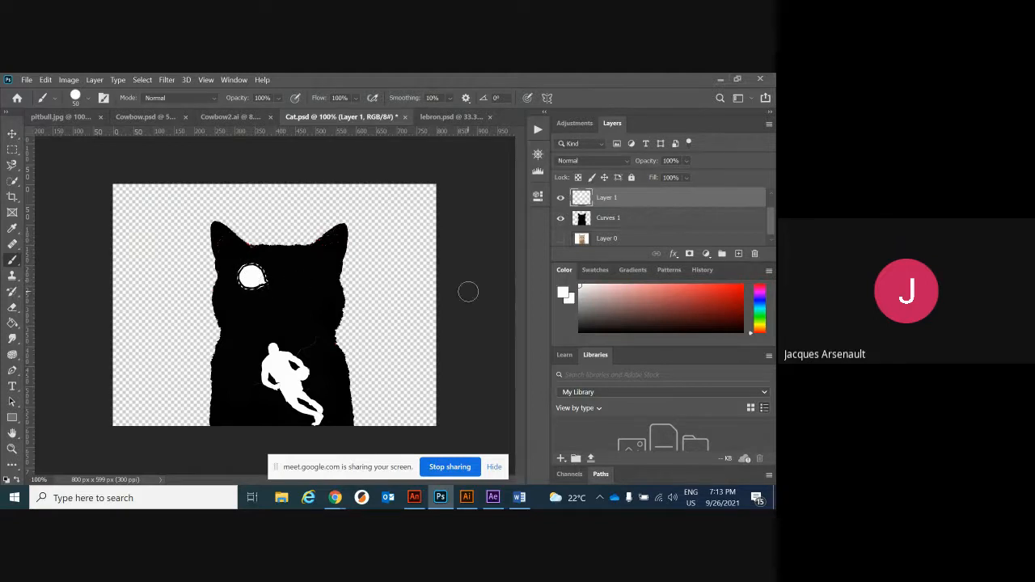
Step: Fill the expanded eye selection with red on a new layer using the Paint Bucket, and place that layer directly beneath Layer 1
left_click(738, 255)
left_click(12, 322)
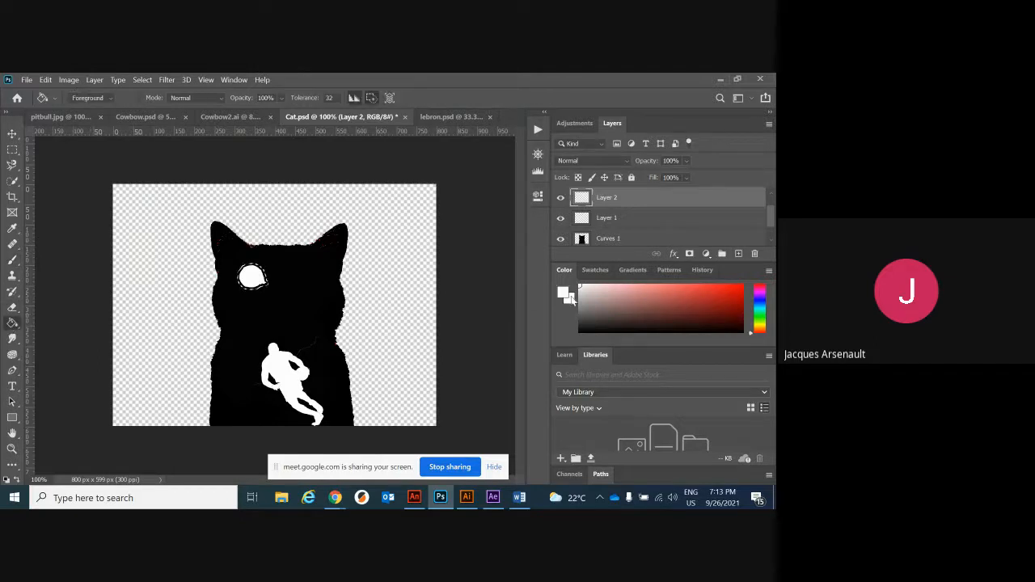
left_click(734, 292)
left_click(251, 282)
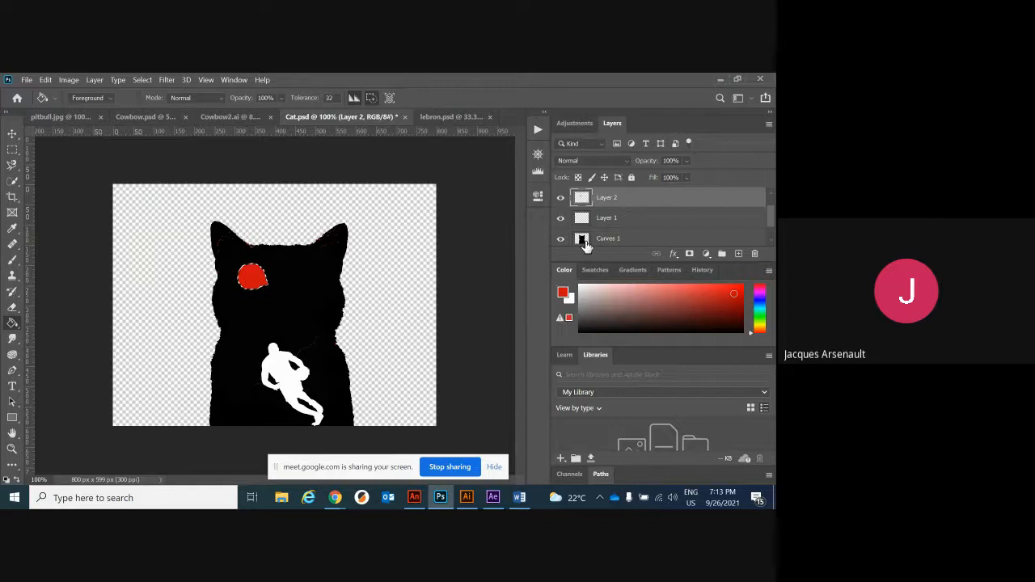
left_click_drag(614, 200, 621, 228)
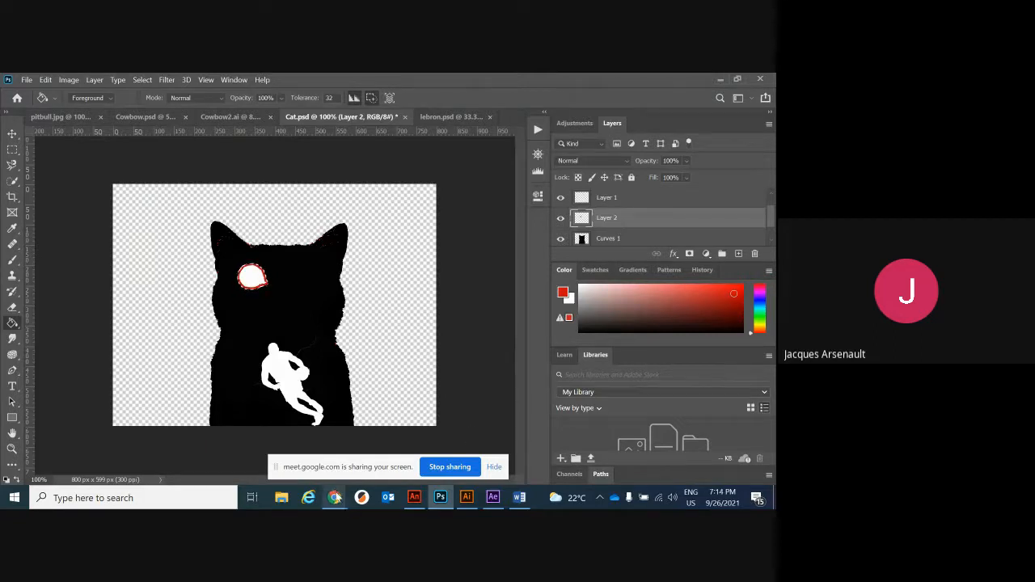
Step: Switch to the Google Meet call in Chrome and stop presenting the screen
mouse_move(334, 498)
left_click(361, 426)
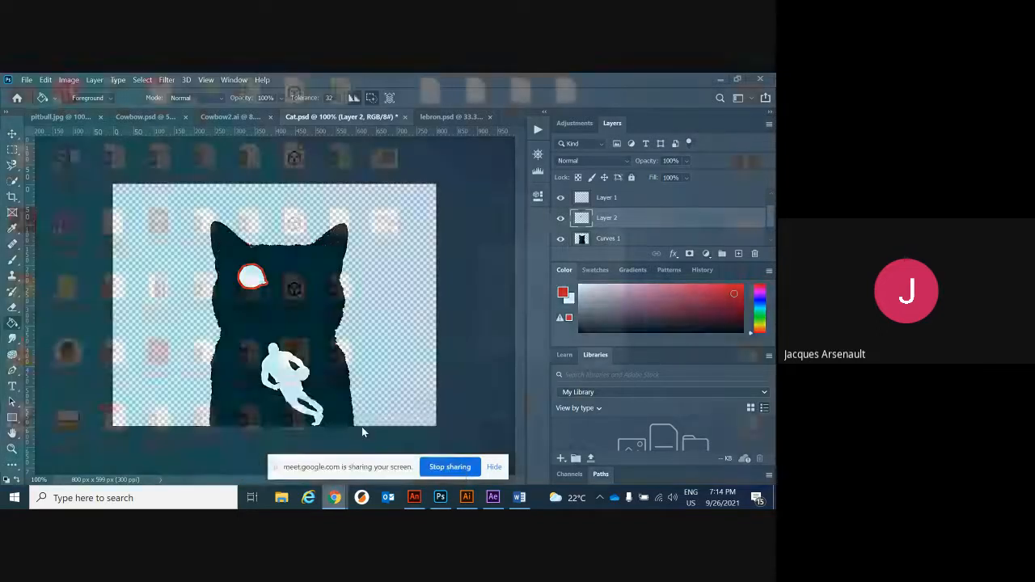
mouse_move(334, 497)
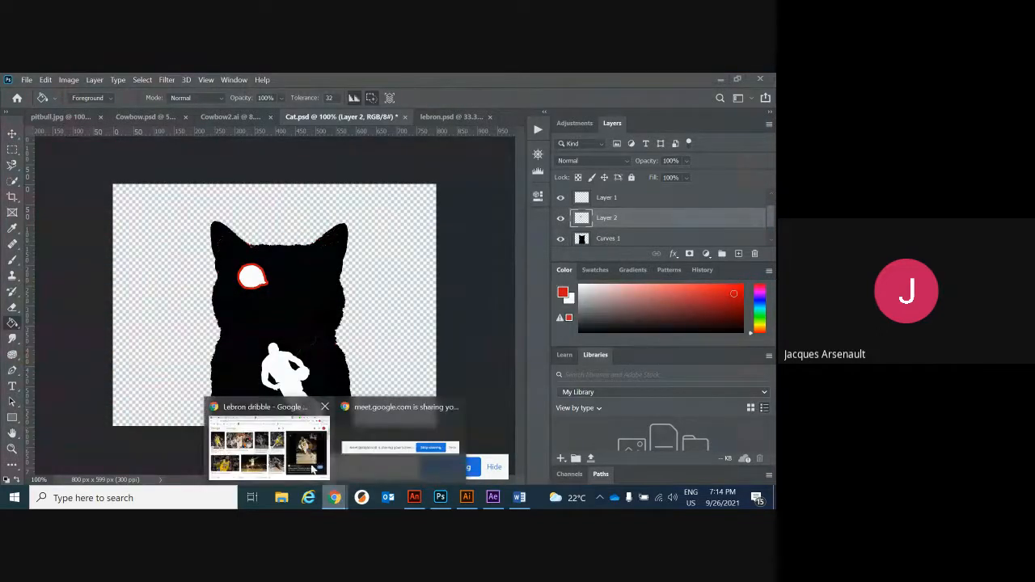
left_click(312, 468)
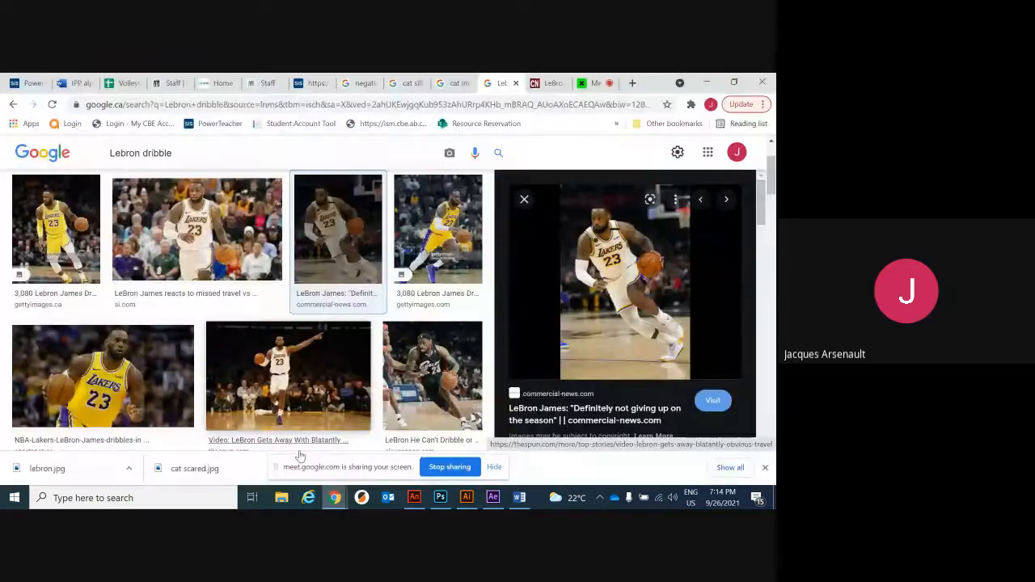
left_click(595, 86)
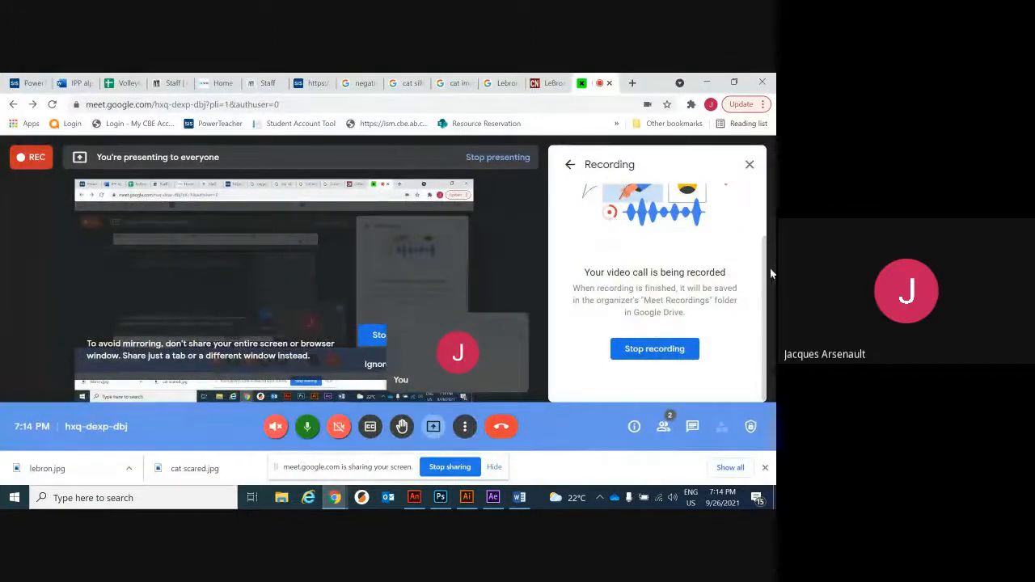
left_click(434, 426)
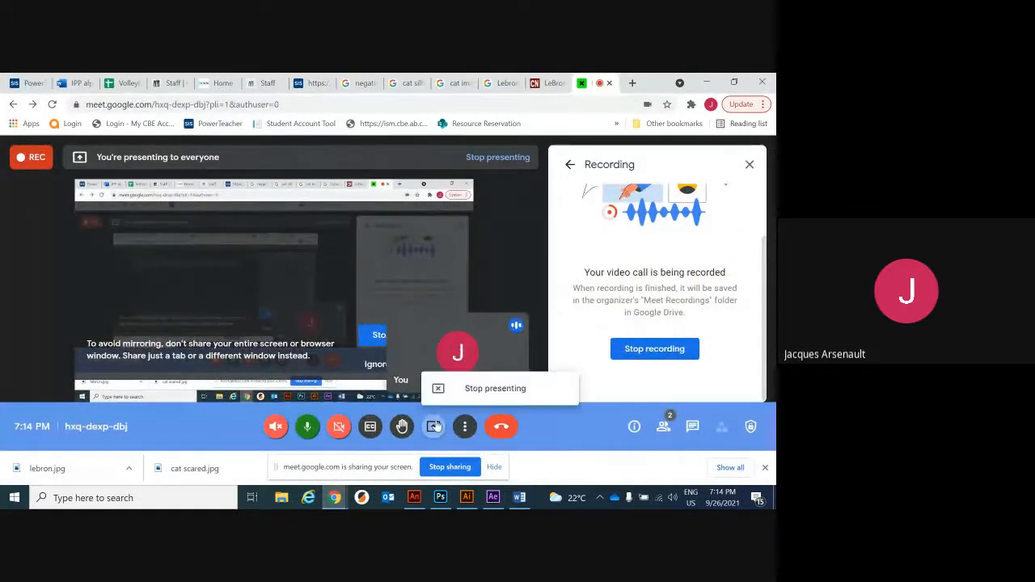
left_click(477, 389)
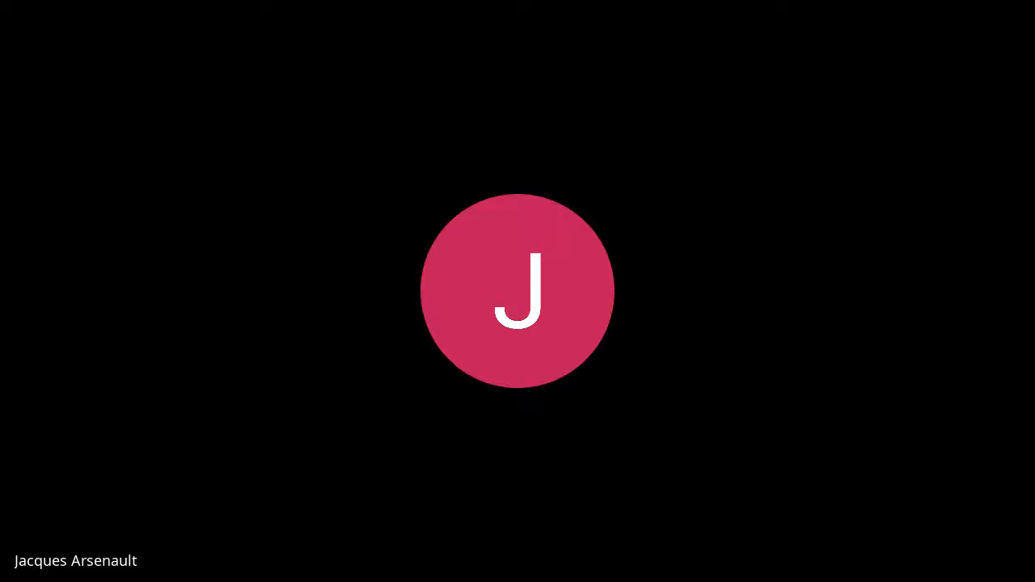